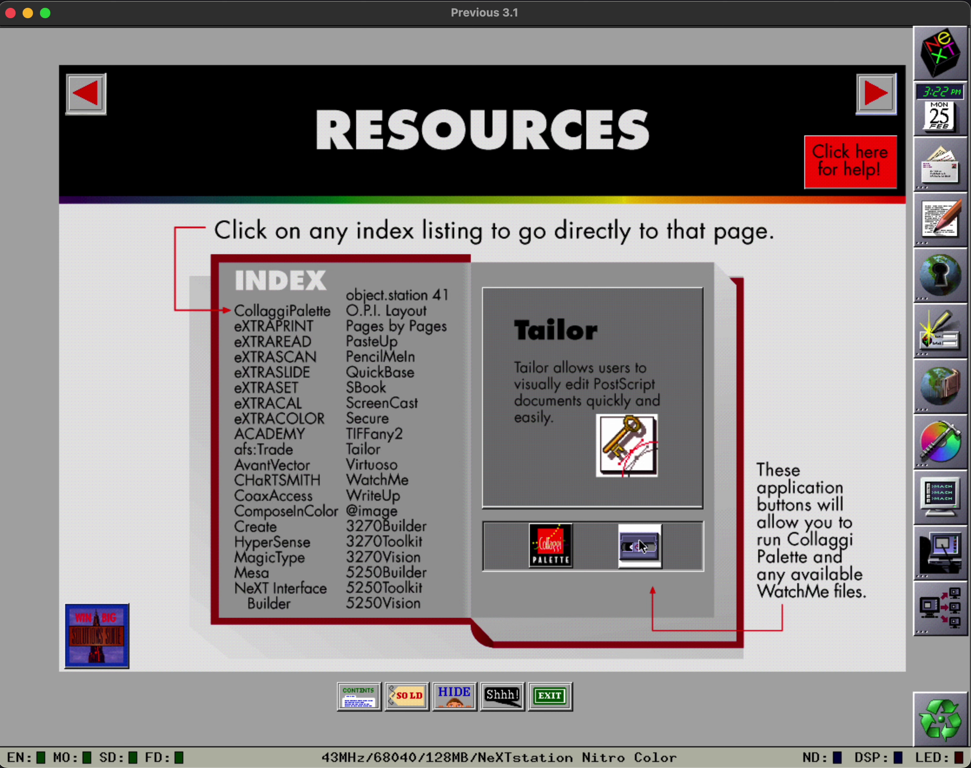
Step: Run the WatchMe demonstration file for Tailor from the resources page
left_click(642, 547)
left_click(641, 546)
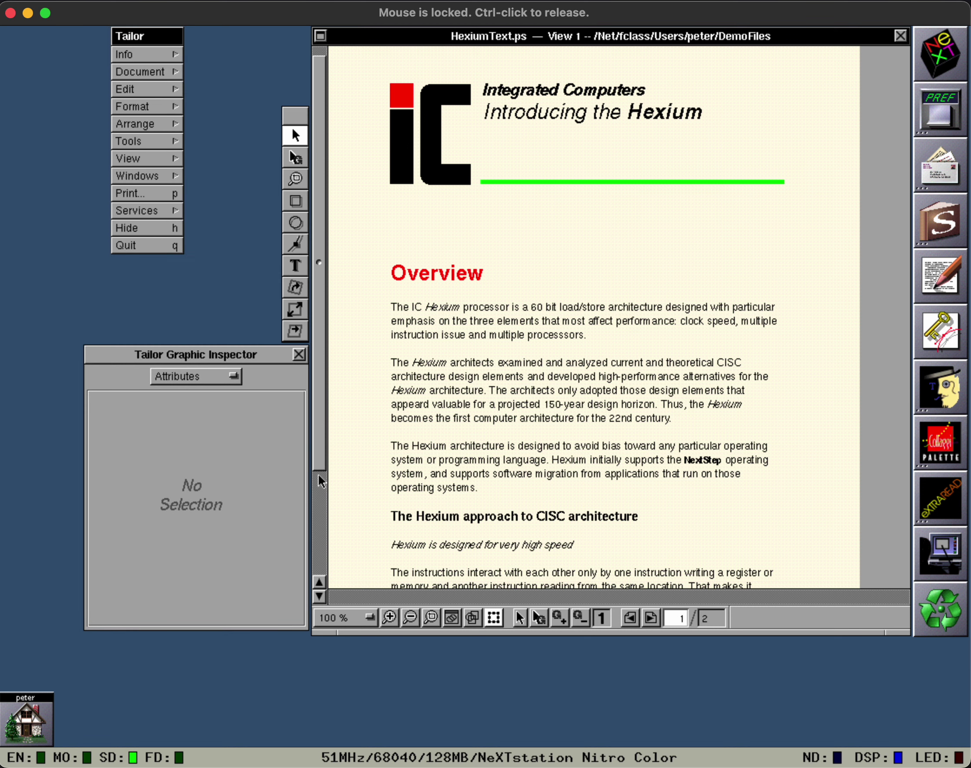
Step: Look through both pages of HexiumText.ps and return to page 1
left_click(319, 488)
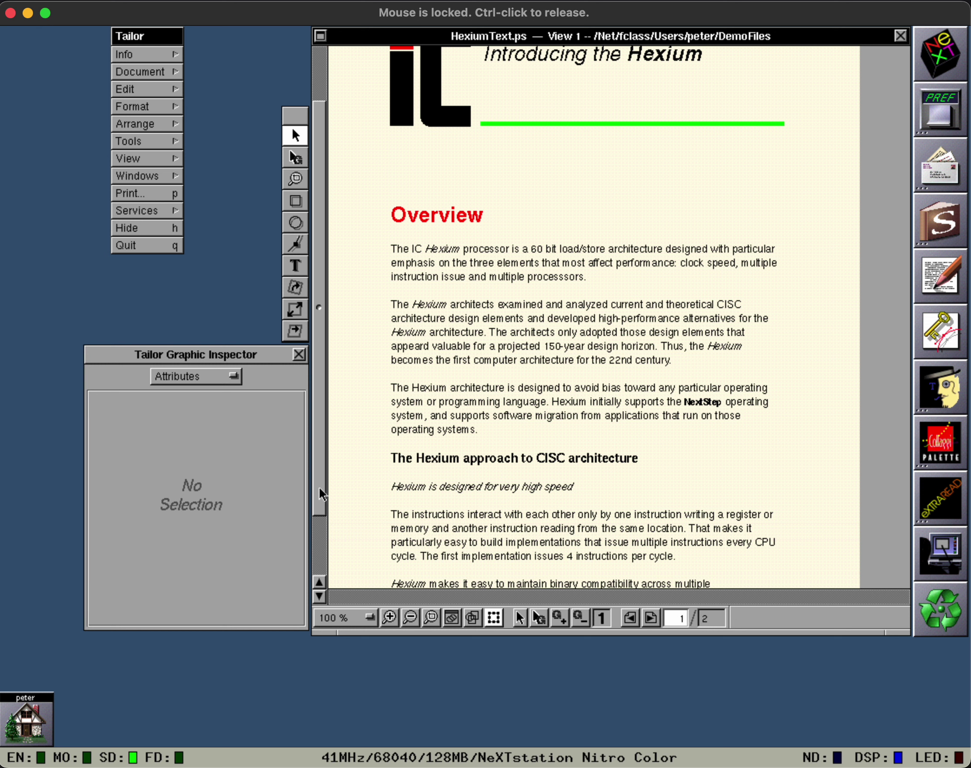
scroll(320, 431, "down", 1)
scroll(319, 361, "up", 2)
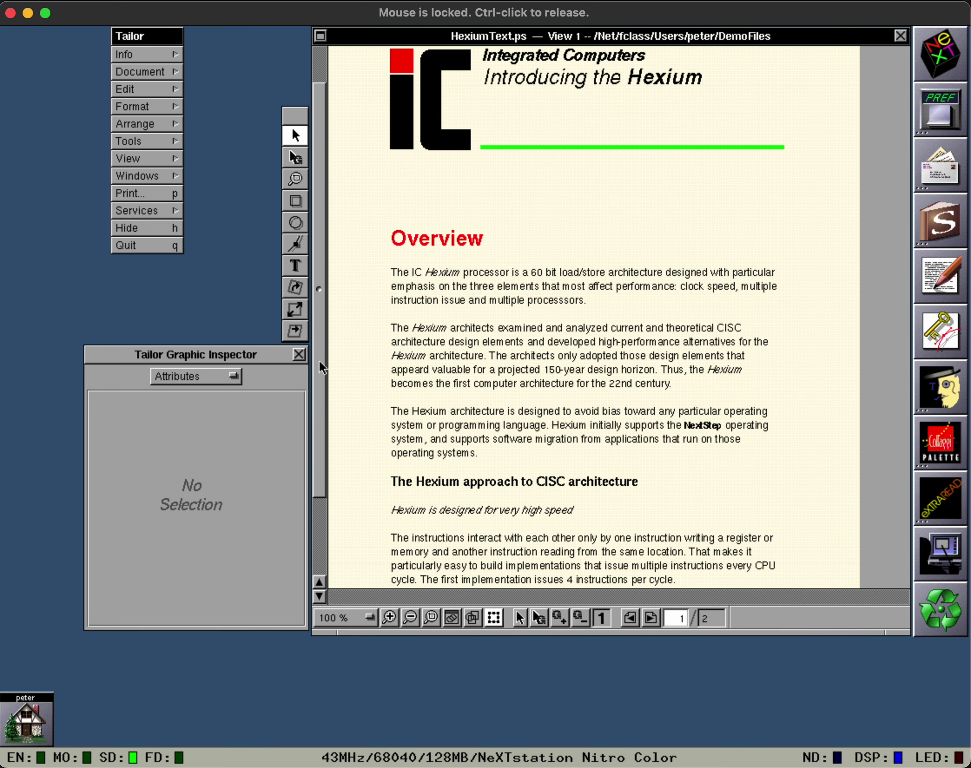
scroll(328, 373, "up", 2)
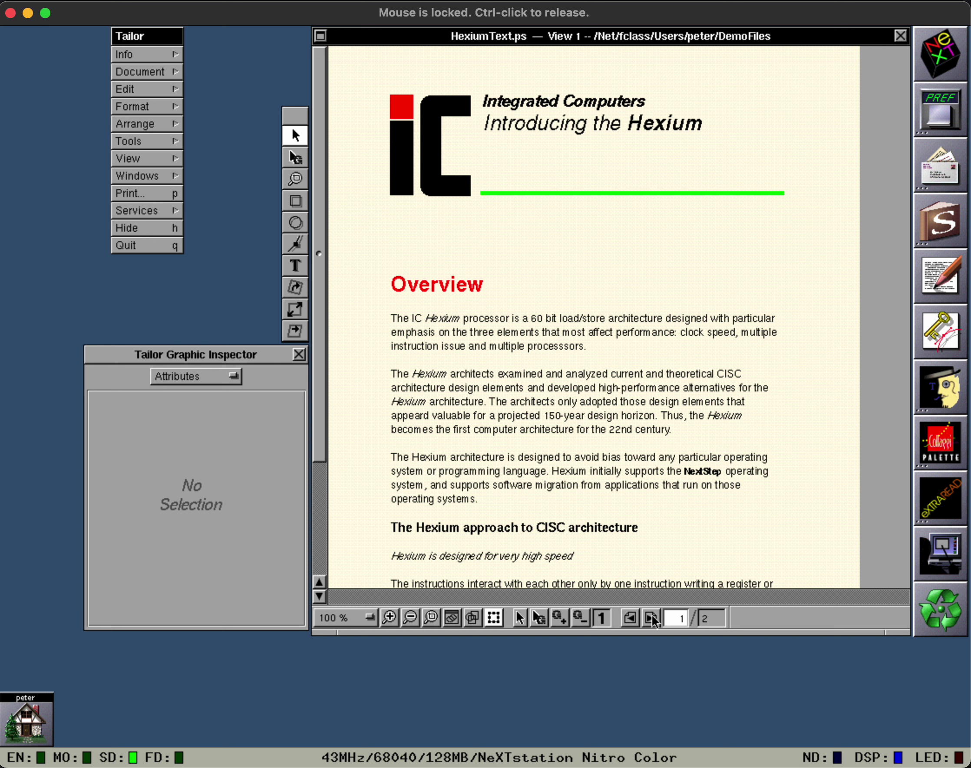
left_click(651, 620)
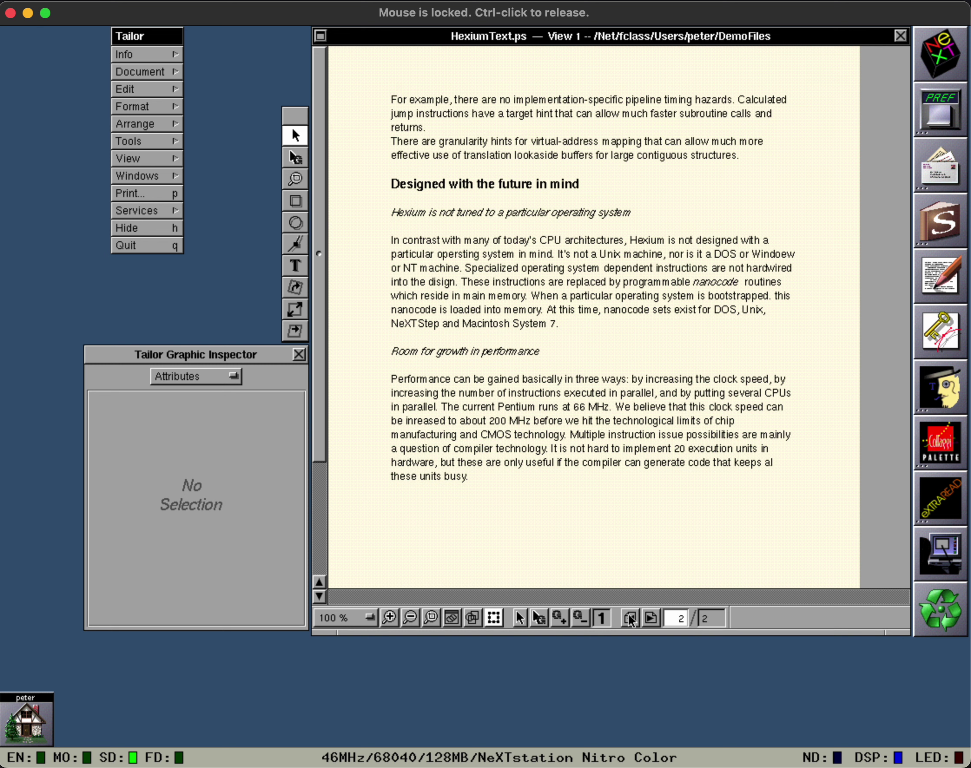
left_click(630, 619)
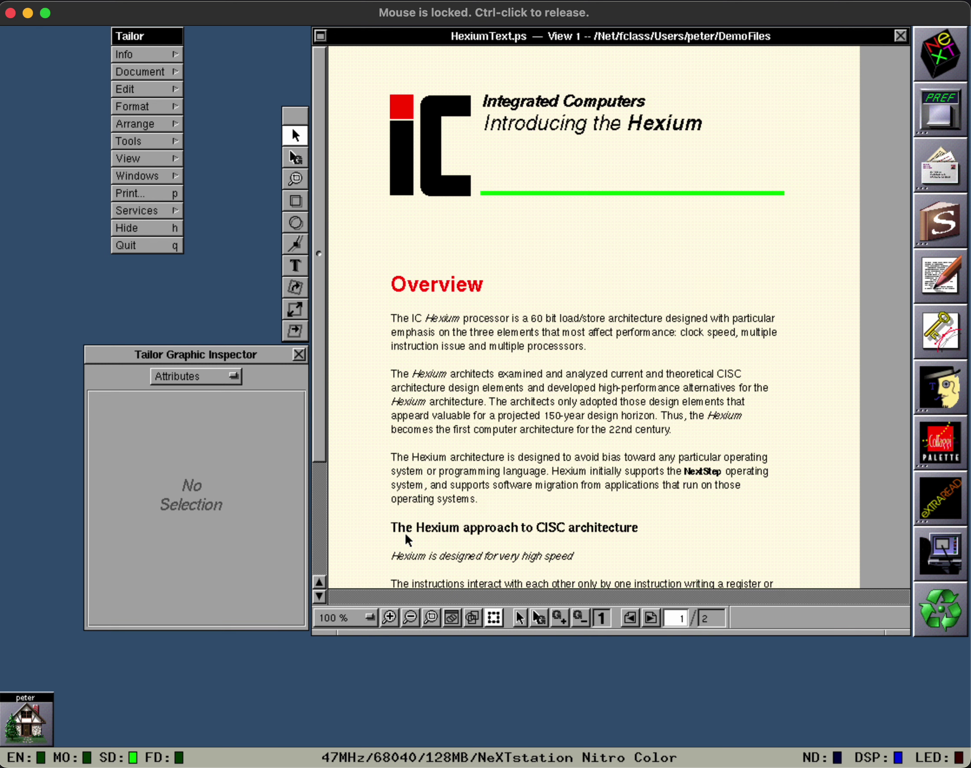
Step: Magnify the page header to 200% and examine the information of the group enclosing the page
left_click(296, 181)
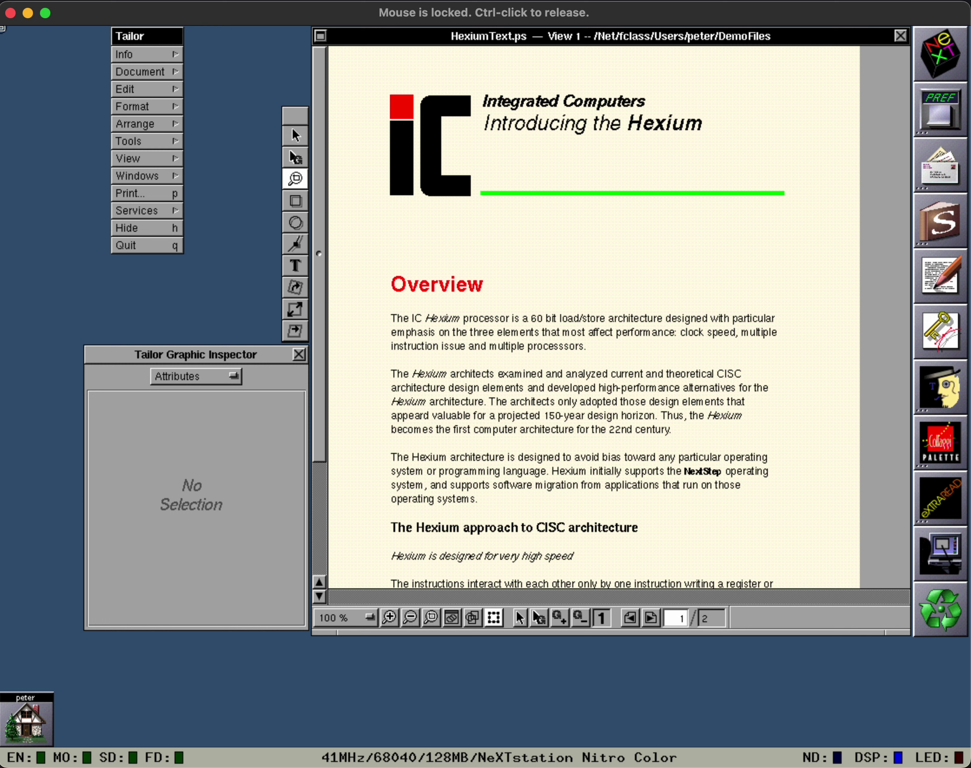
left_click_drag(373, 70, 663, 315)
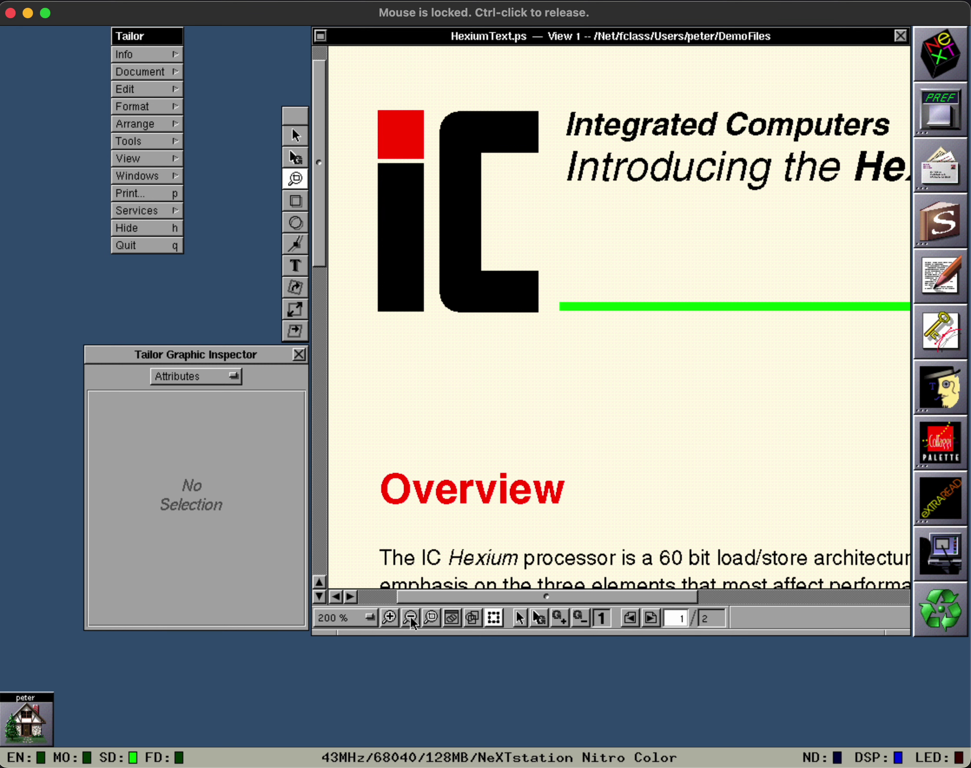
scroll(400, 599, "right", 2)
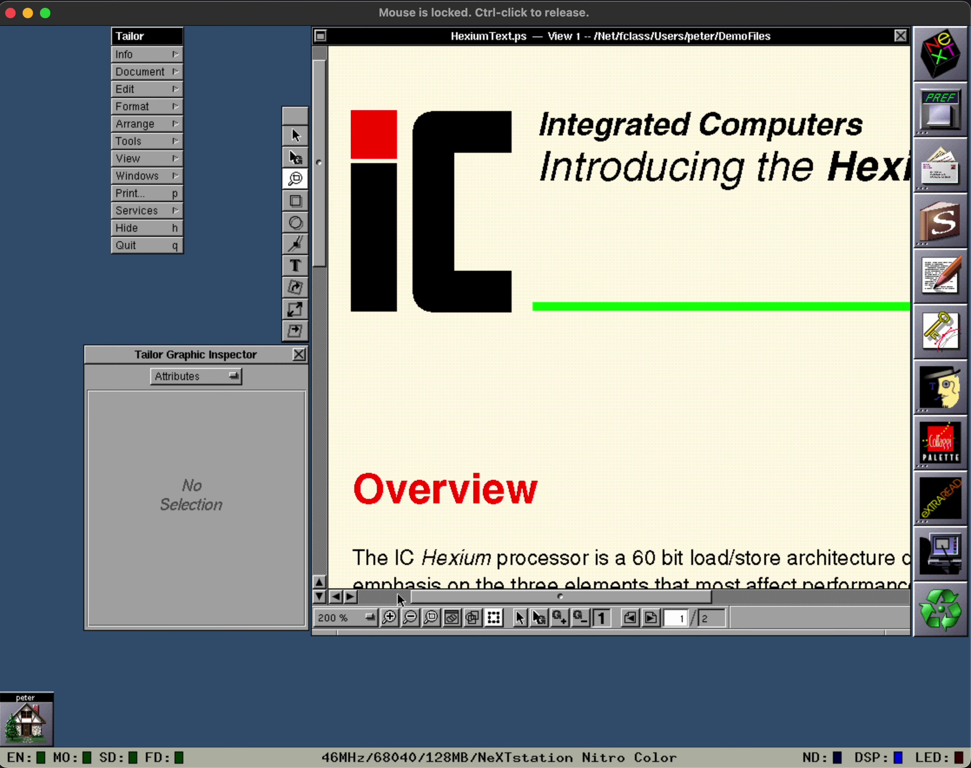
scroll(400, 599, "left", 3)
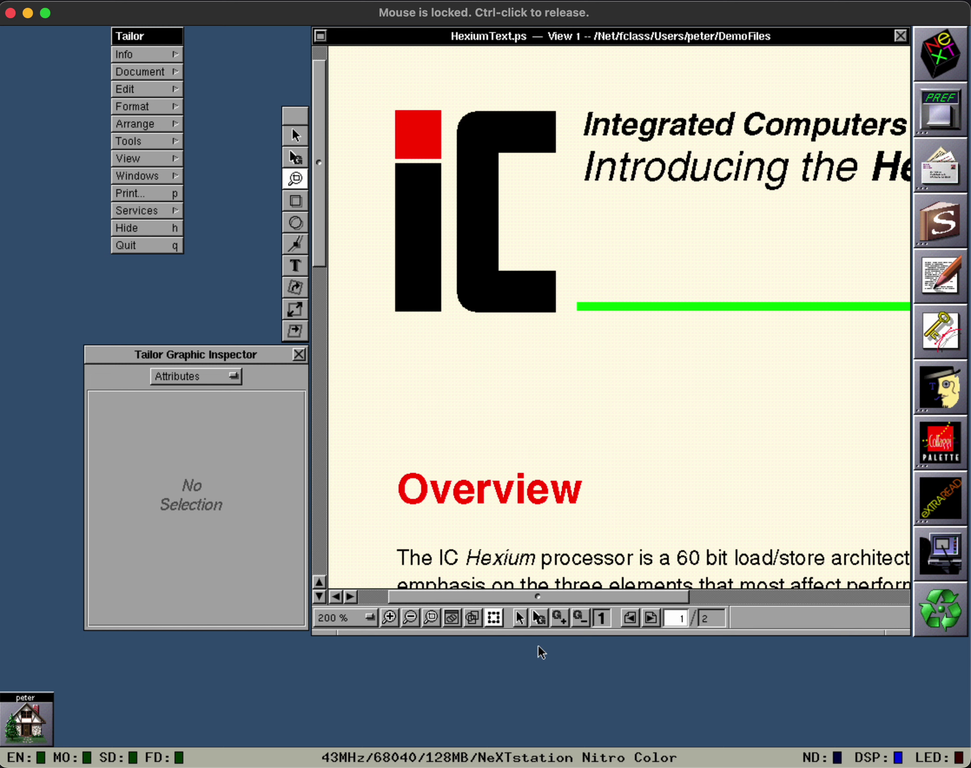
scroll(570, 631, "right", 1)
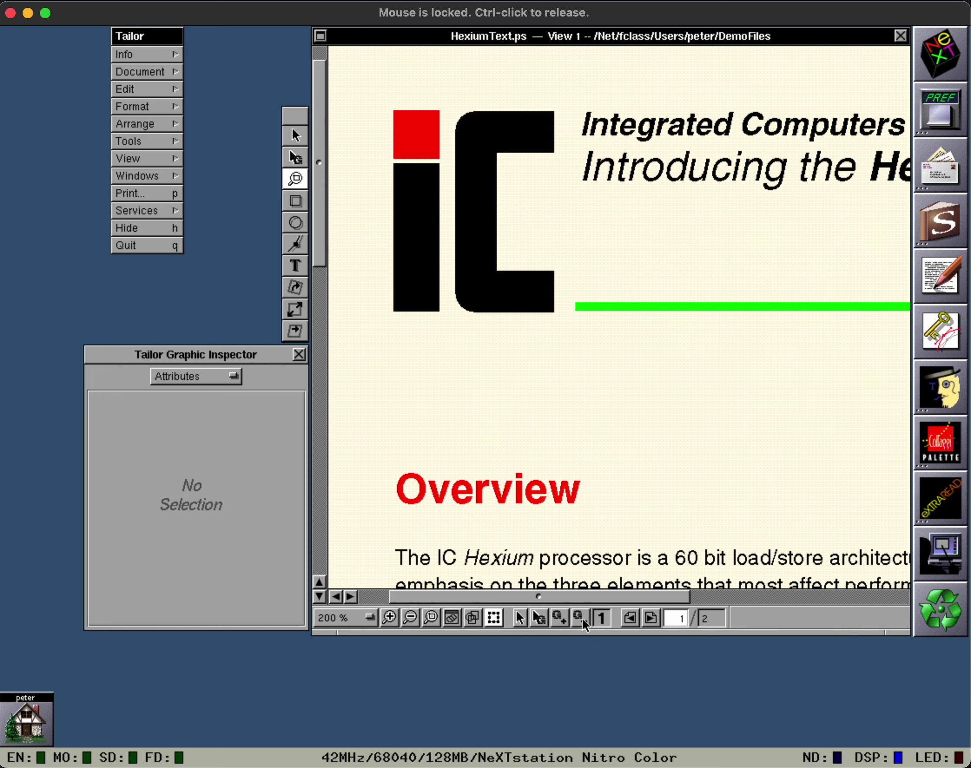
left_click(582, 621)
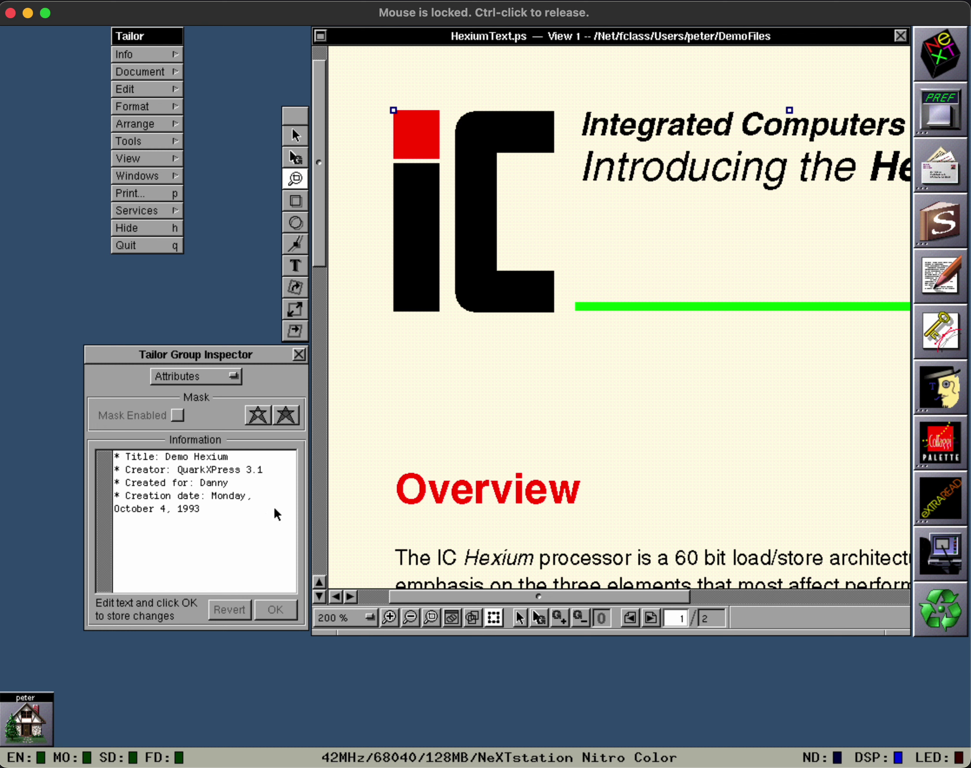
left_click(559, 621)
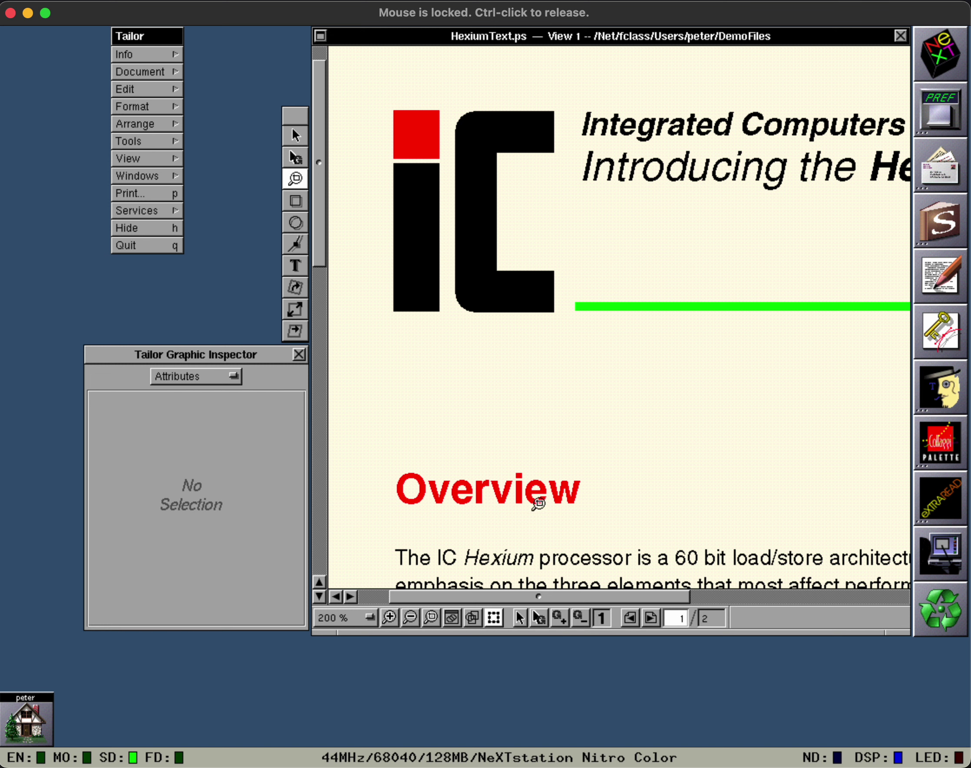
Step: Inspect the attributes of the "Overview" heading, the green line and the IC logo group
left_click(518, 622)
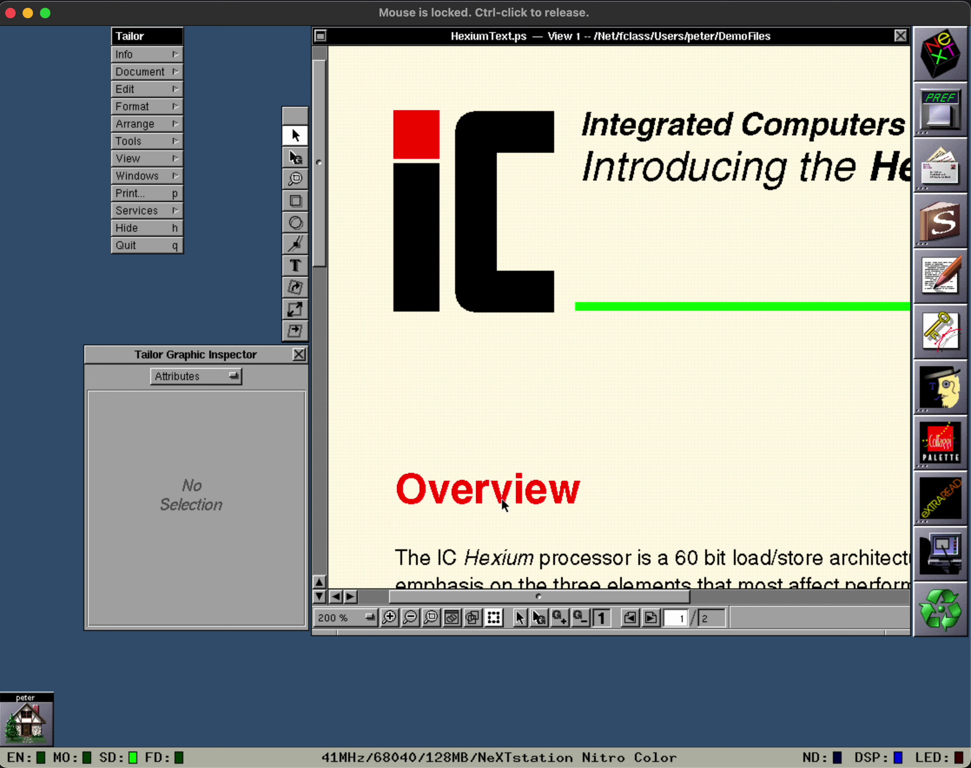
left_click(504, 504)
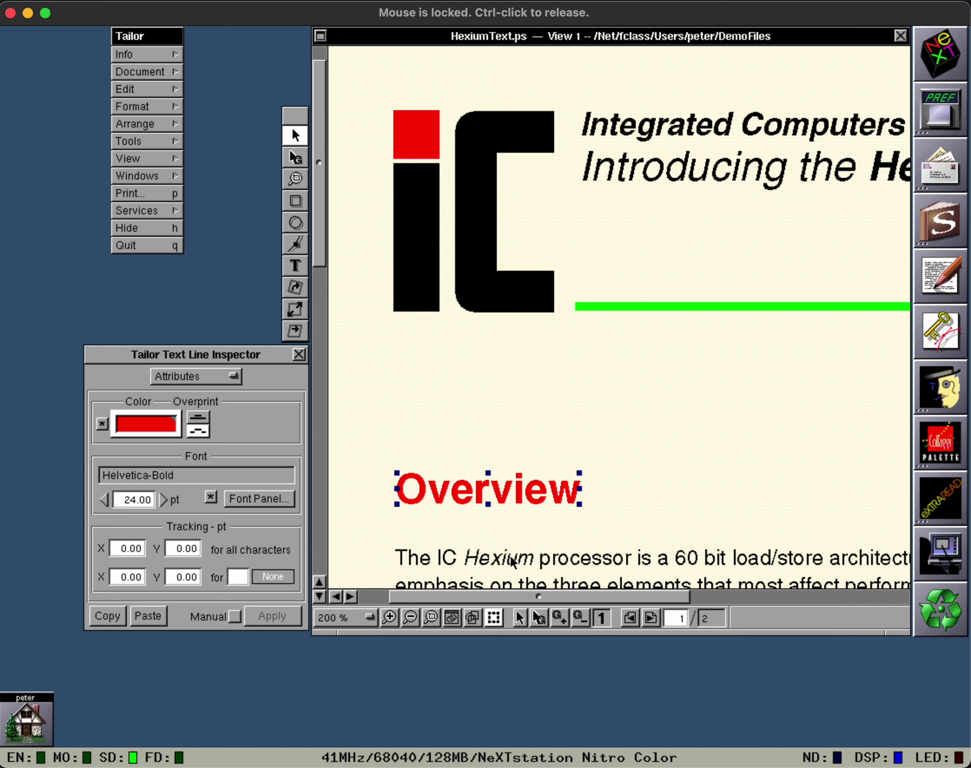
left_click(645, 309)
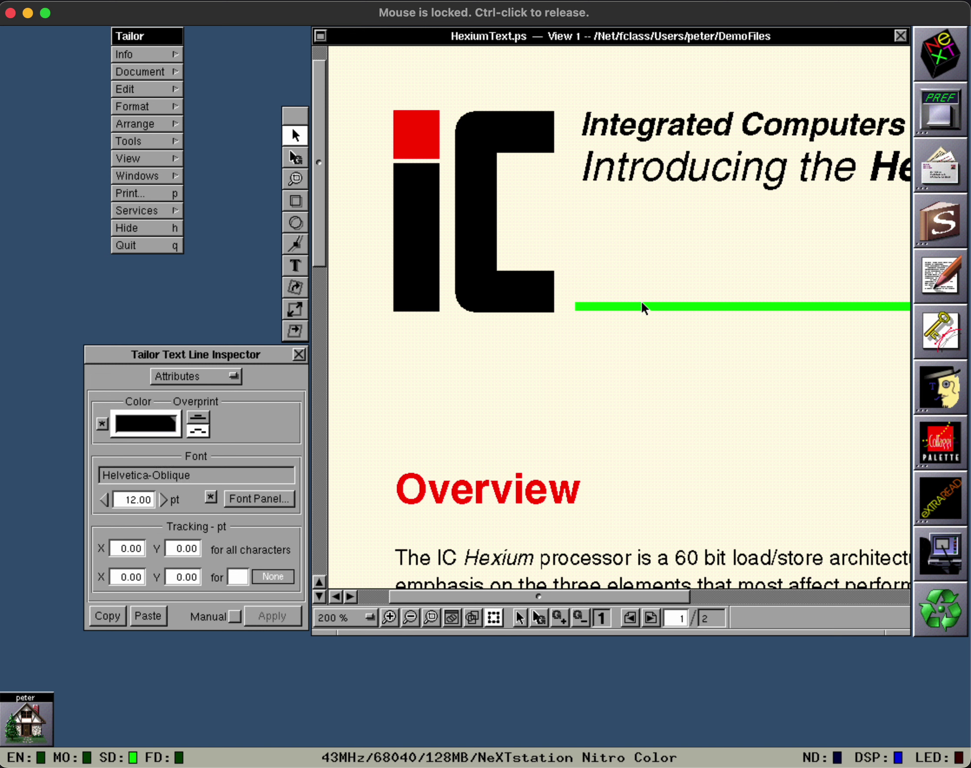
left_click(641, 307)
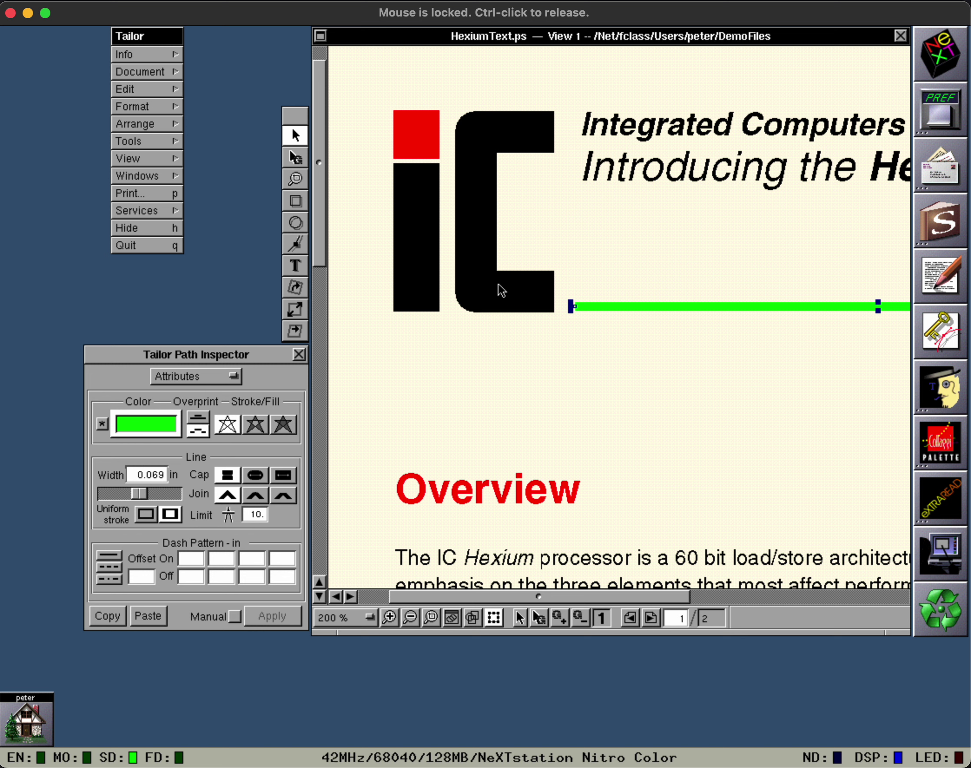
left_click(538, 310)
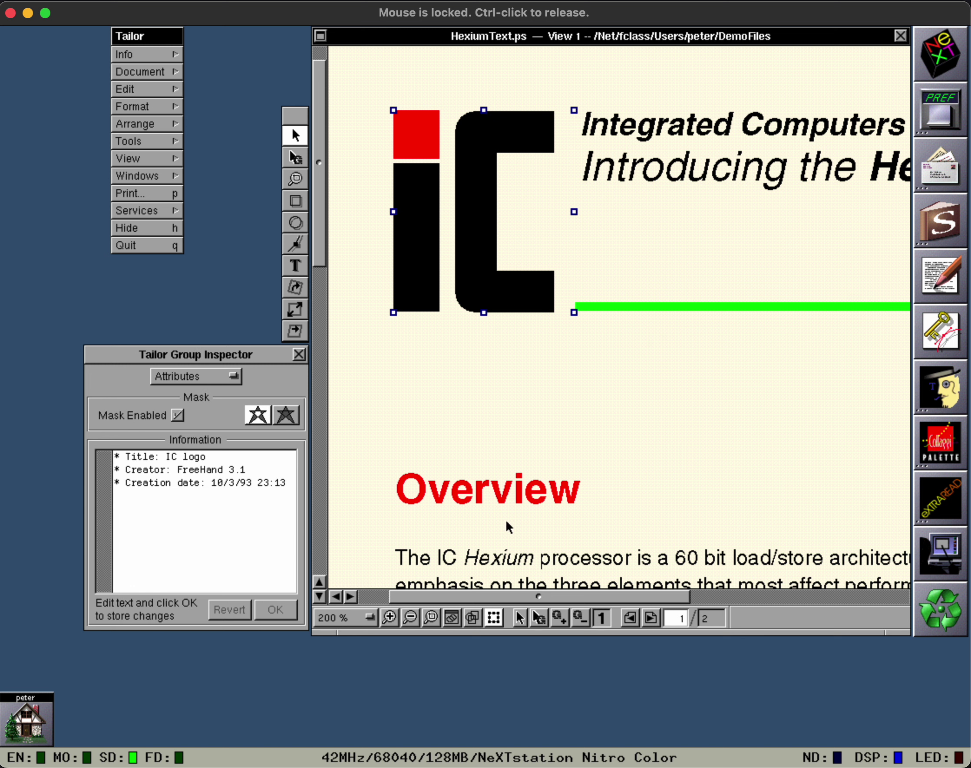
Step: Color the italic word "Hexium" in the first line below "Overview" dark red
left_click(498, 560)
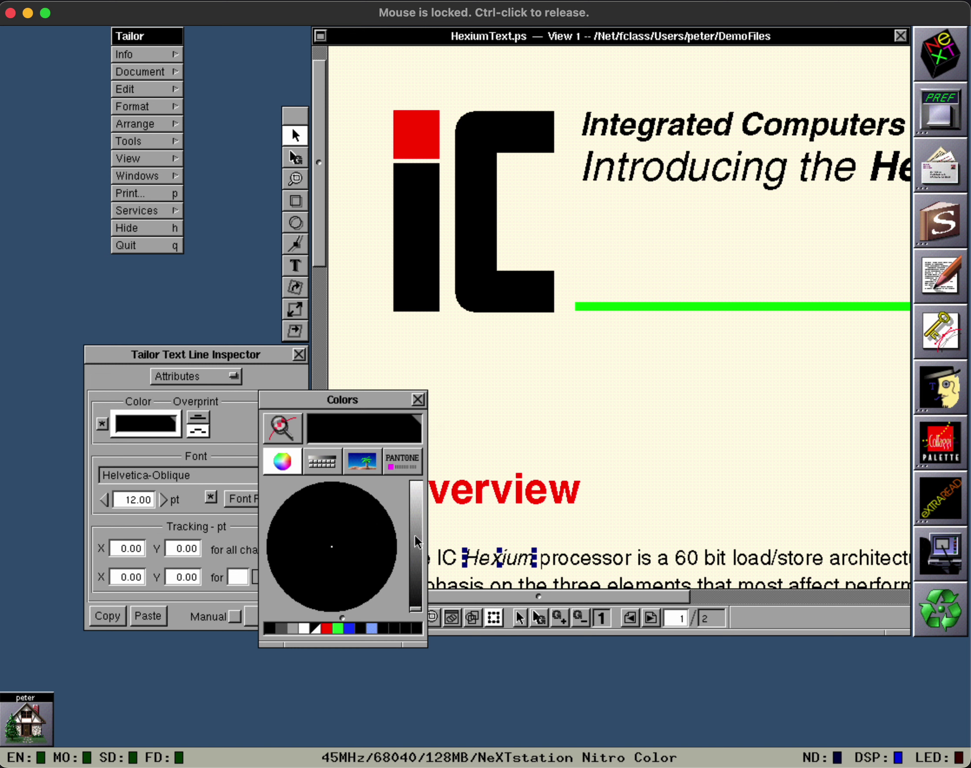
left_click_drag(418, 543, 420, 514)
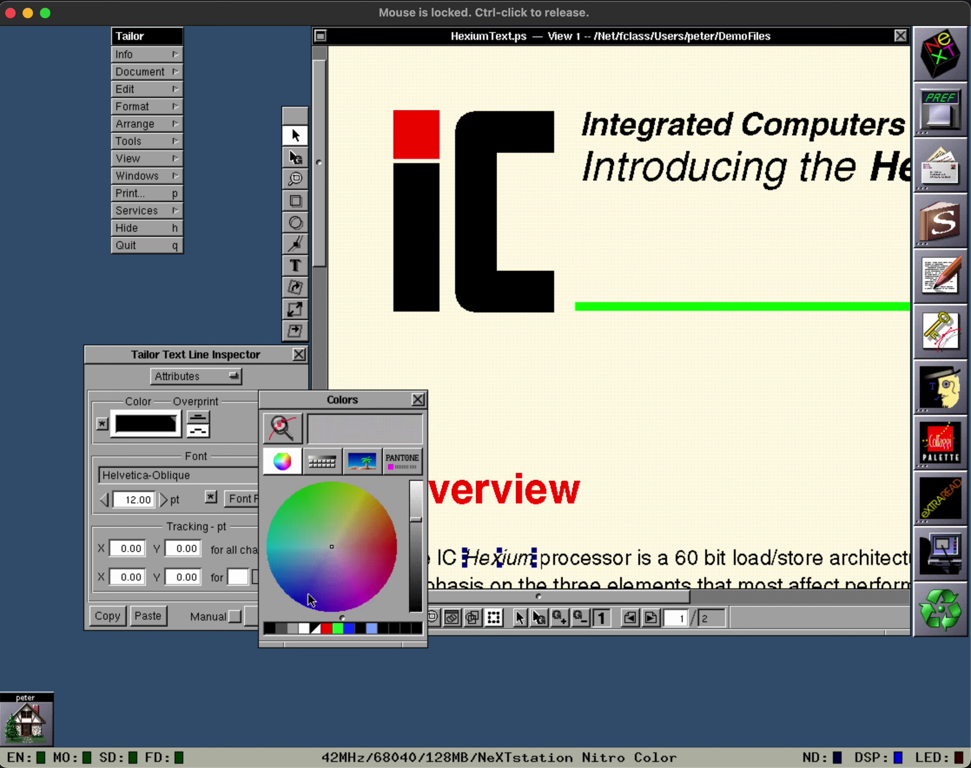
left_click(334, 603)
left_click(392, 550)
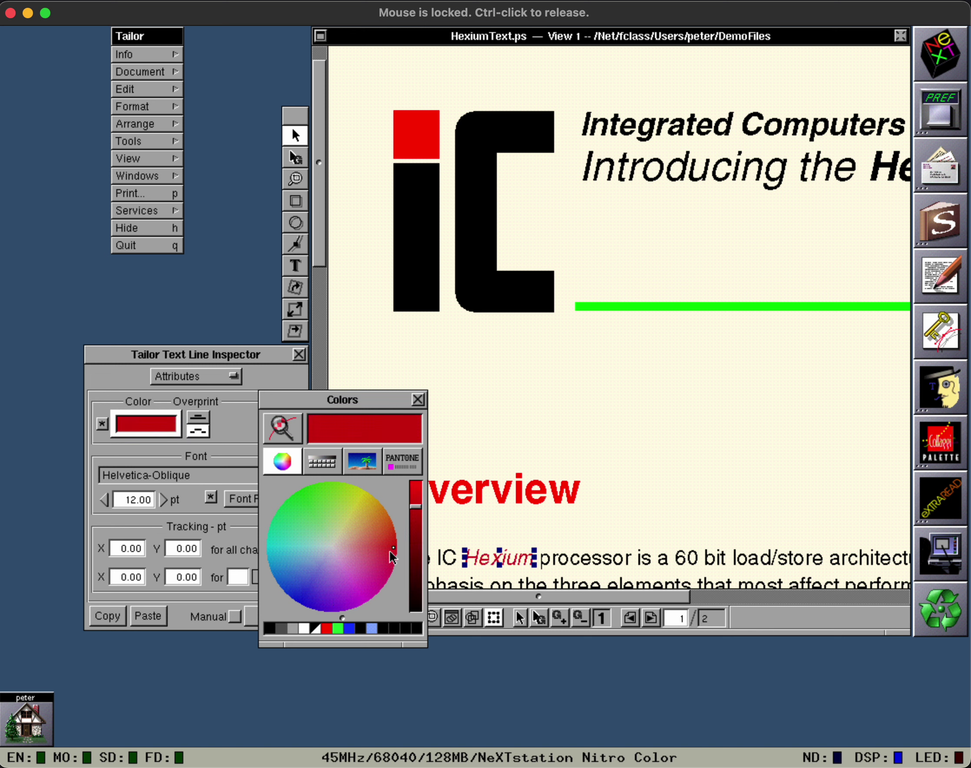
left_click(419, 399)
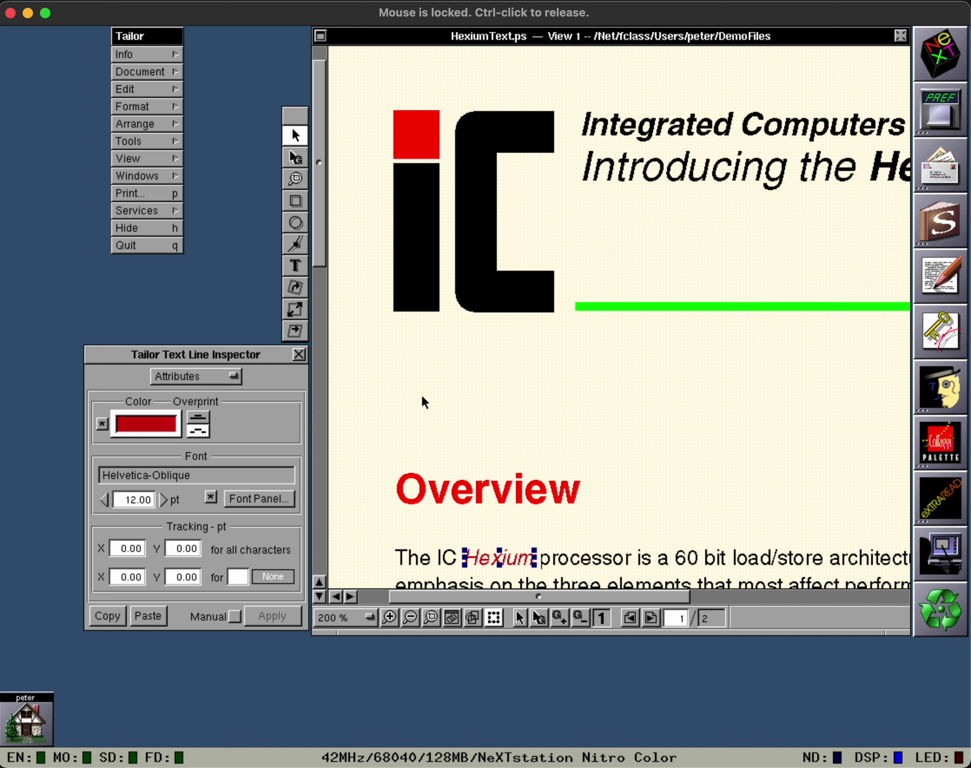
Step: Correct the misspelled word "appeard" to "appeared" in the second paragraph under "Overview"
scroll(321, 301, "down", 2)
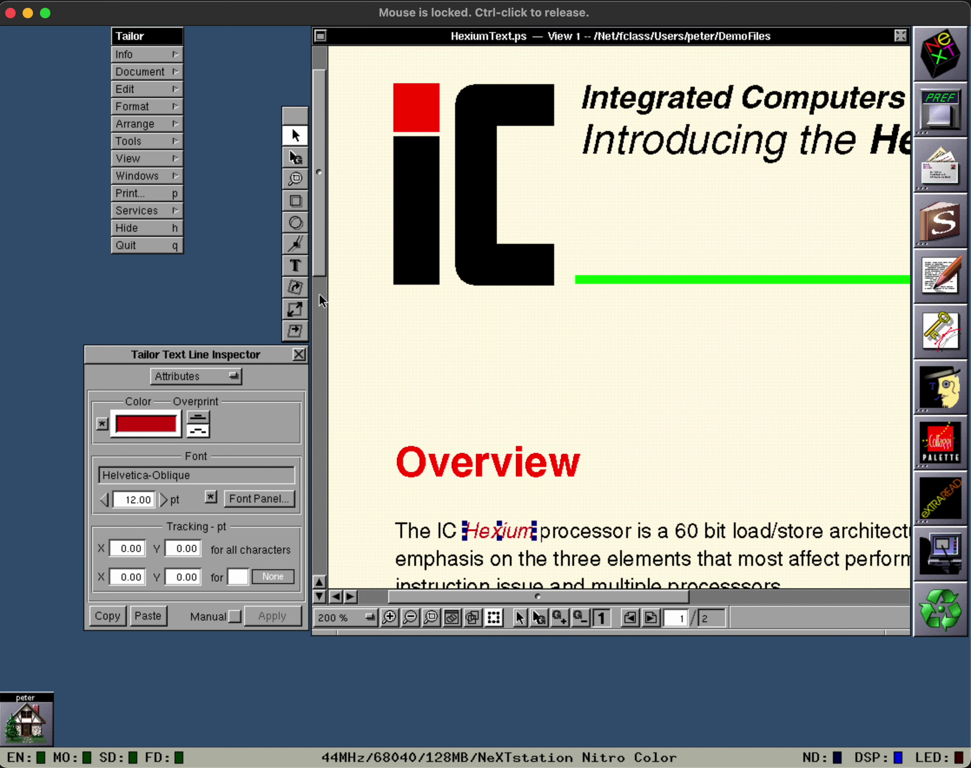
scroll(321, 356, "down", 8)
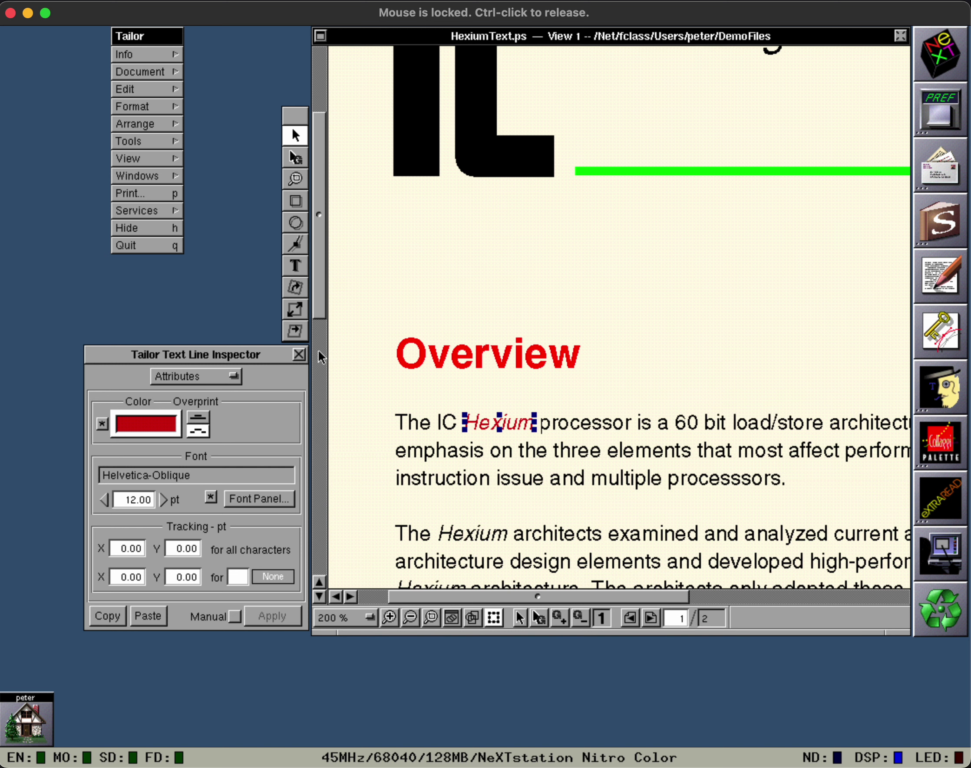
scroll(321, 357, "down", 10)
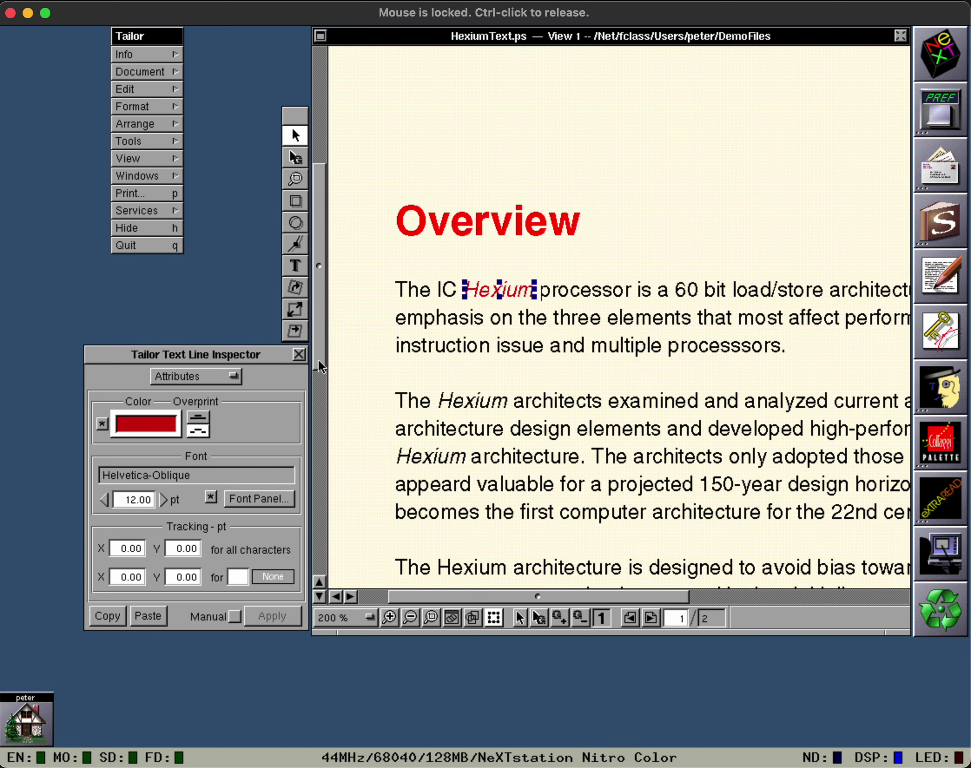
scroll(321, 368, "down", 2)
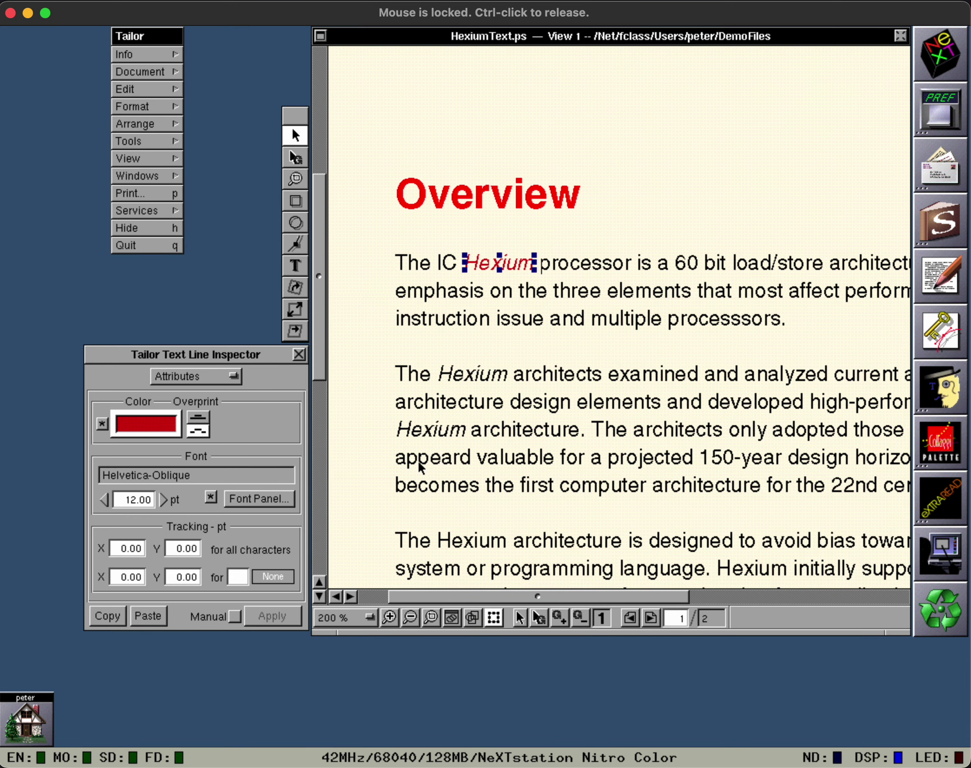
double_click(459, 467)
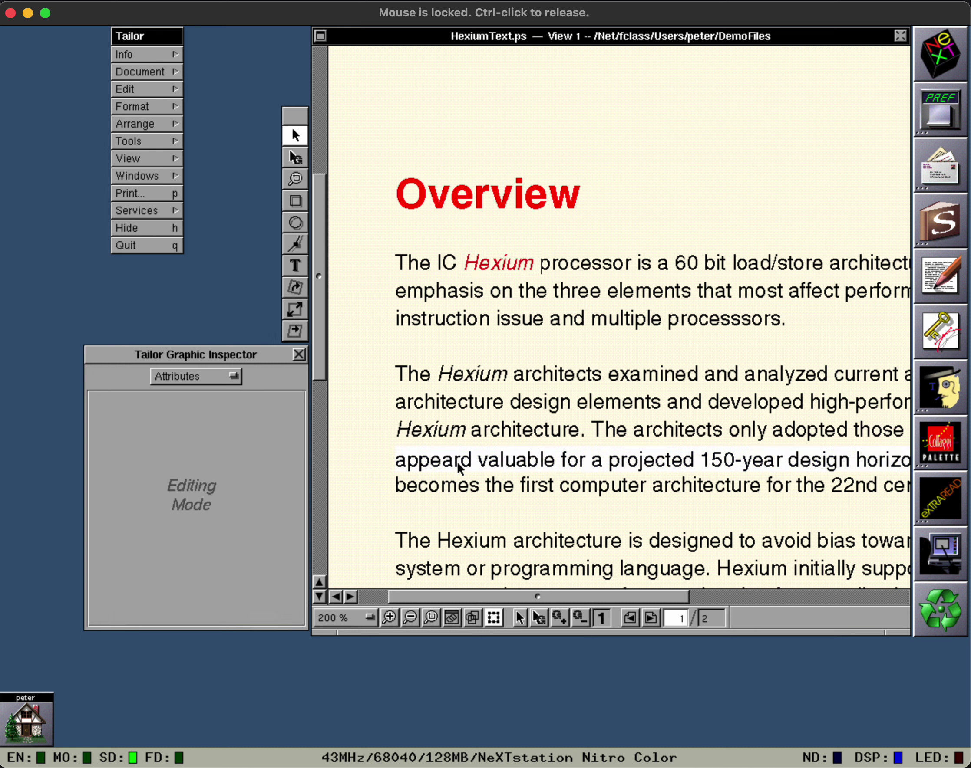
type("e")
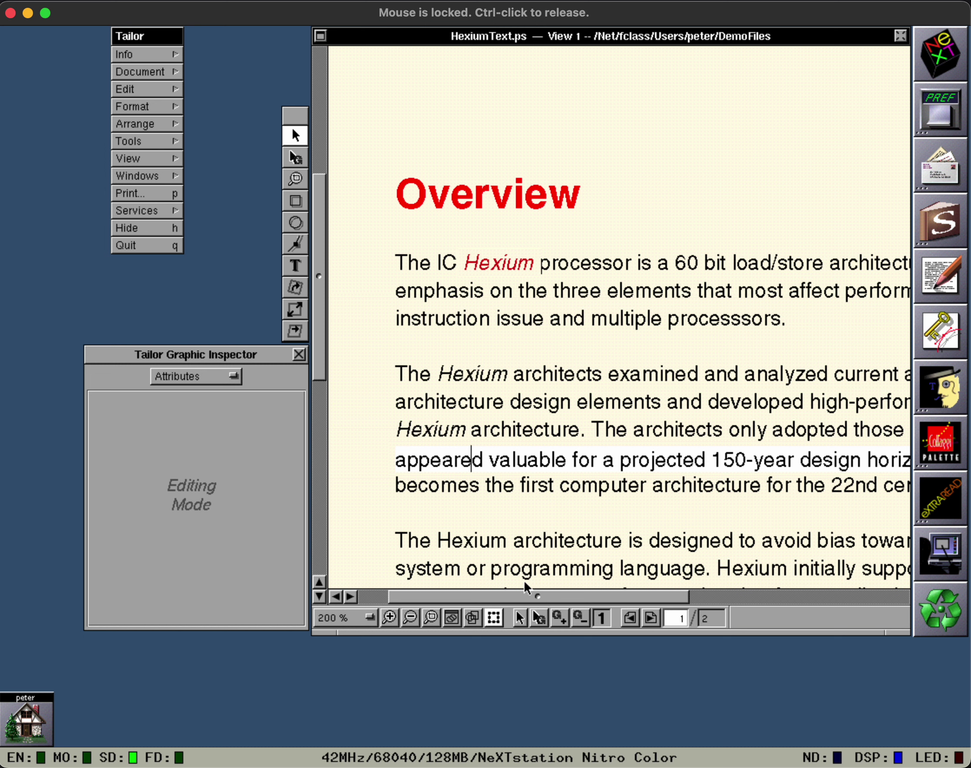
Step: Nudge the italic "Hexium" after "Thus, the" to the right to clear the end of the corrected text
left_click_drag(541, 600, 665, 600)
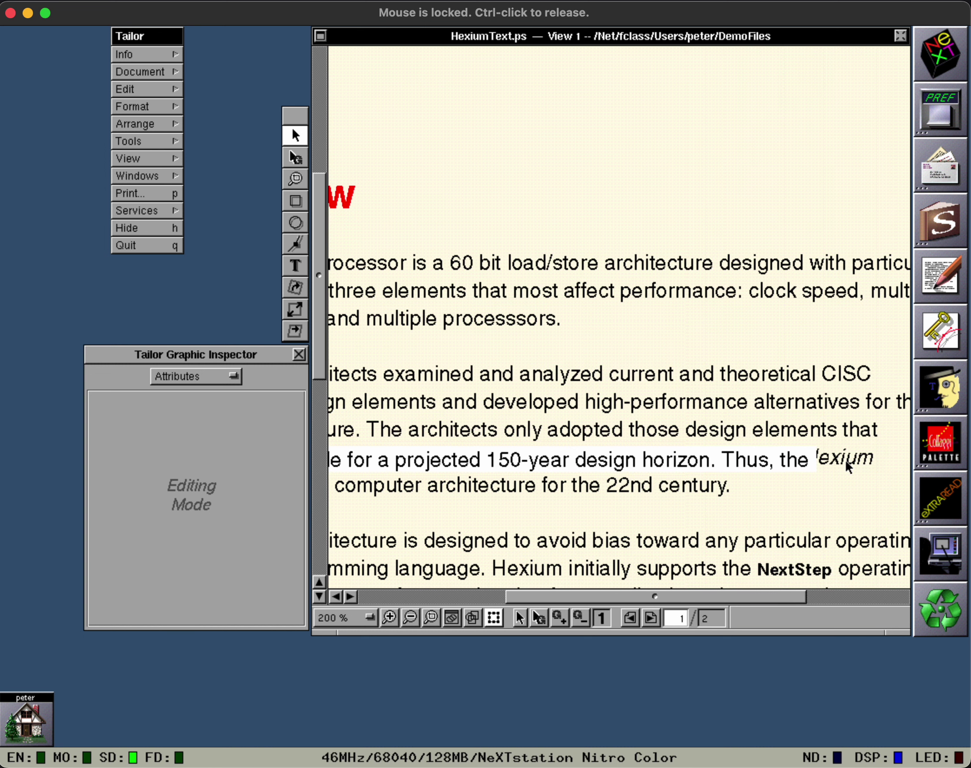
left_click(849, 468)
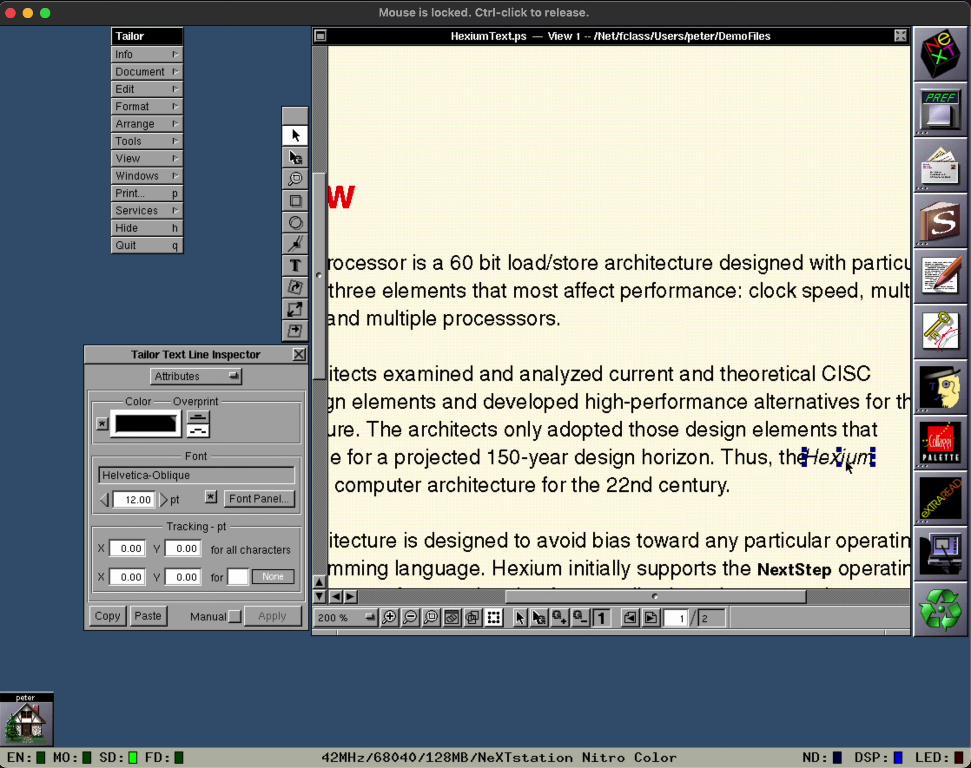
key("Right")
key("Right")
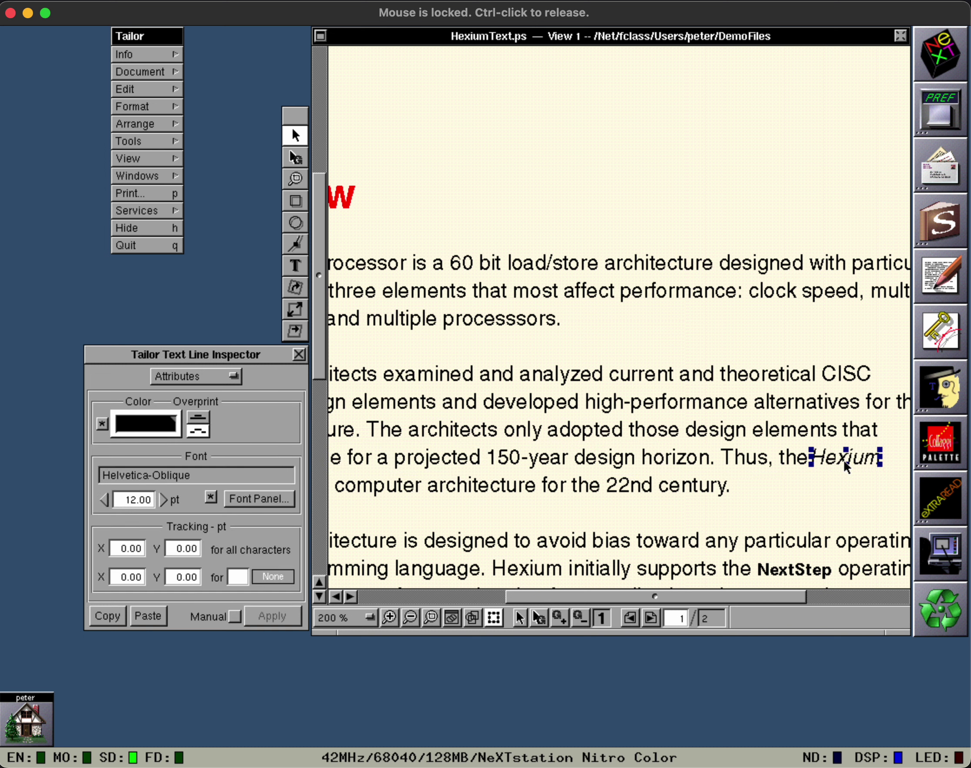
key("Right")
key("Right")
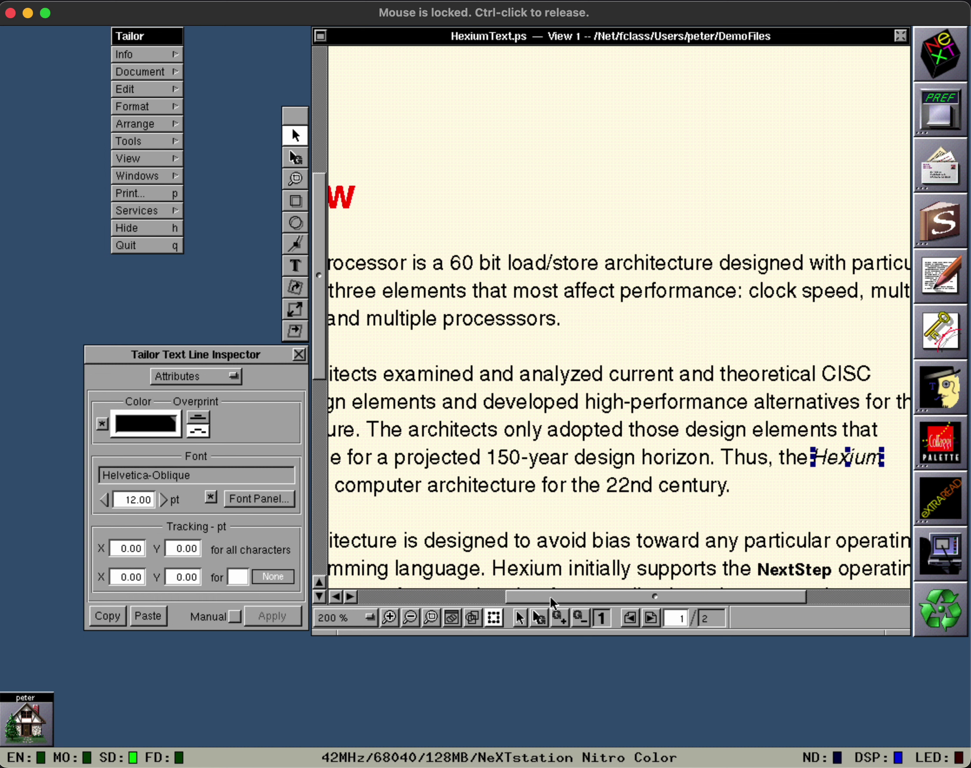
left_click_drag(549, 599, 444, 600)
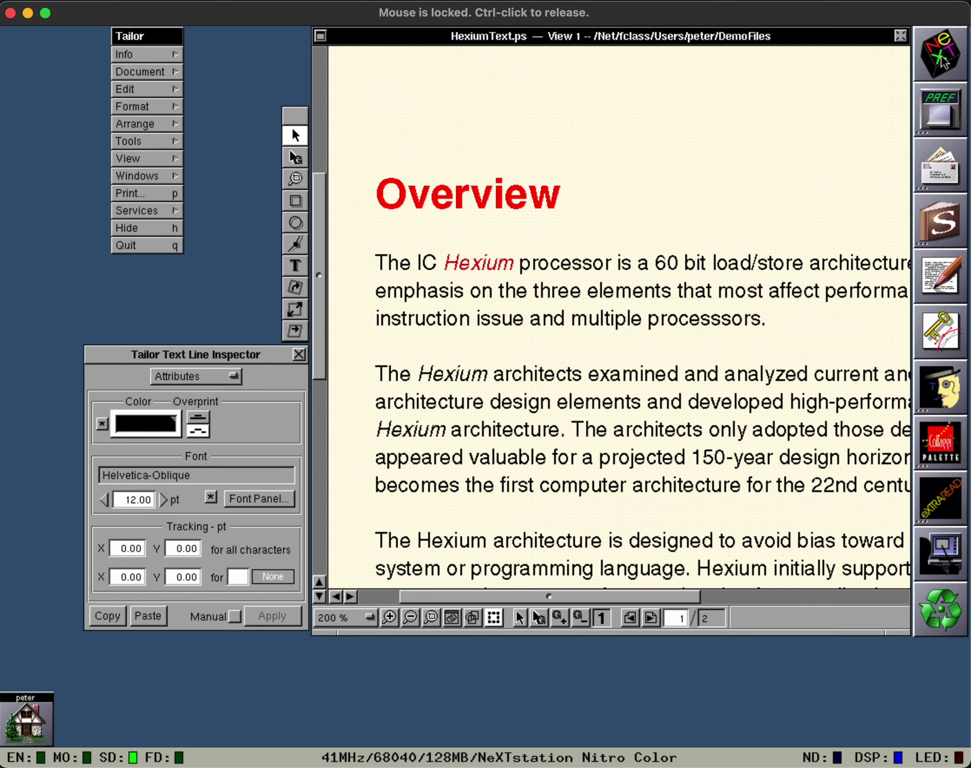
Step: Open HexiumGraph.ps and delete the gray floor with its axis line and tick marks beneath the three bars
double_click(942, 61)
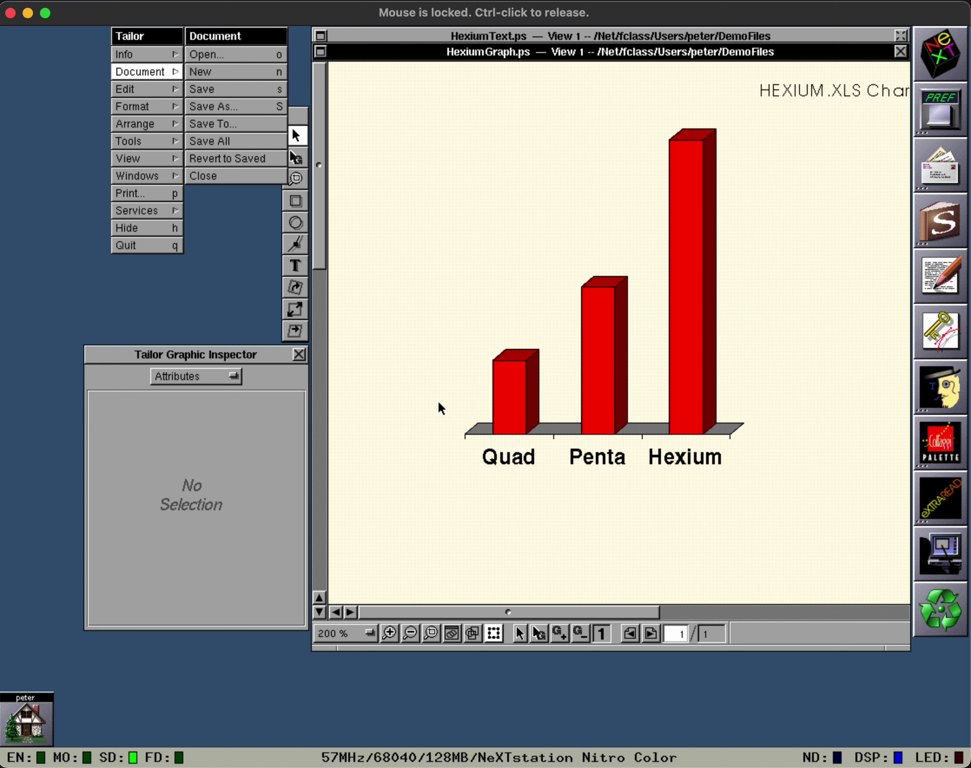
left_click_drag(439, 403, 757, 451)
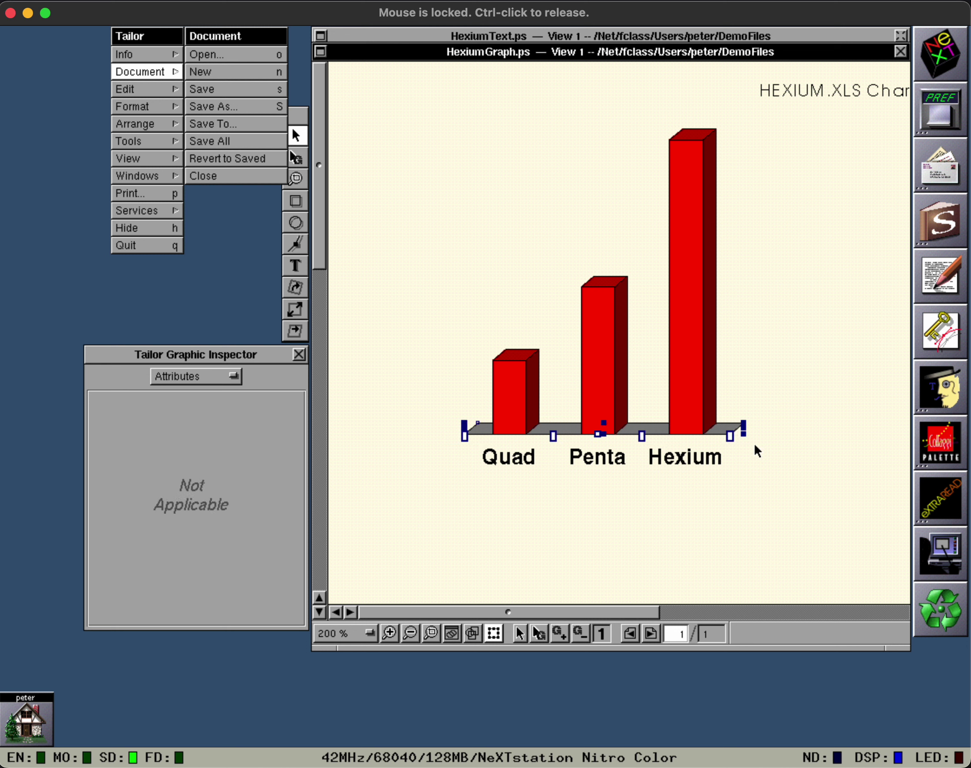
left_click(753, 452)
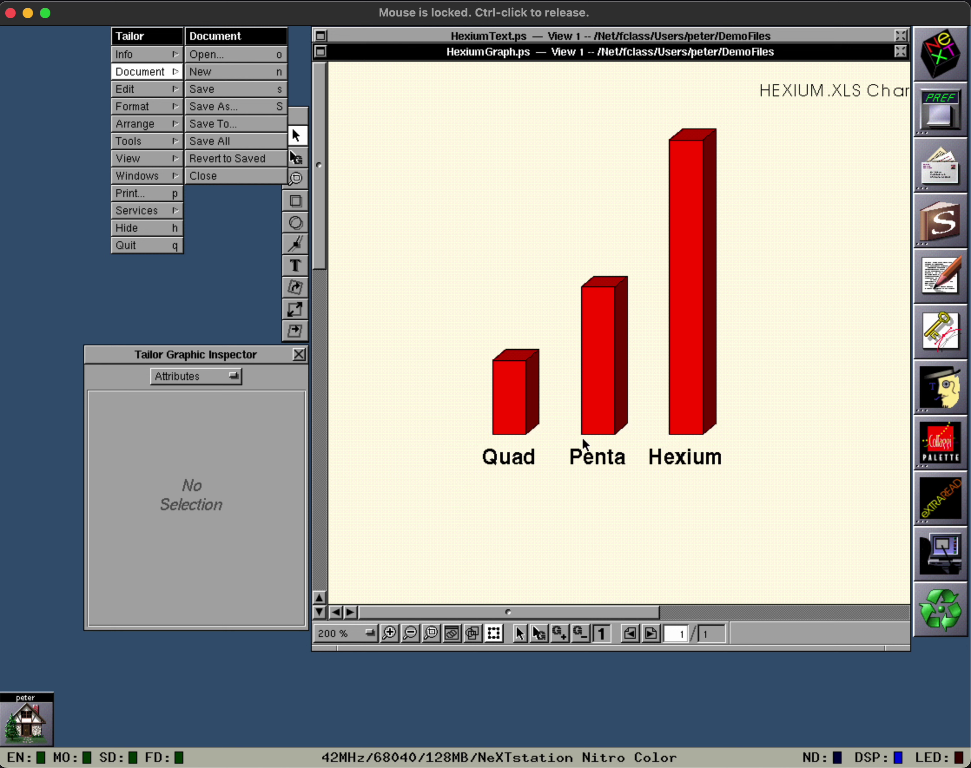
Step: Rotate the labels Quad, Penta and Hexium together to read vertically upward, and bring them to the front of the bars
left_click_drag(466, 447, 733, 470)
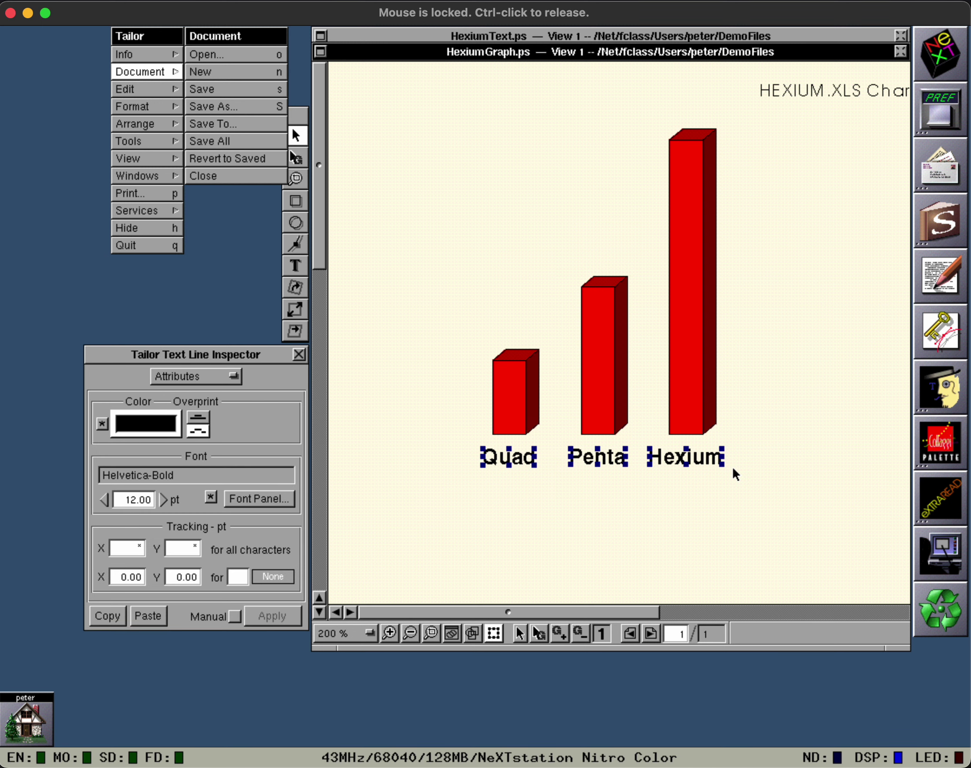
left_click(295, 287)
left_click_drag(737, 451, 629, 372)
left_click_drag(629, 372, 588, 366)
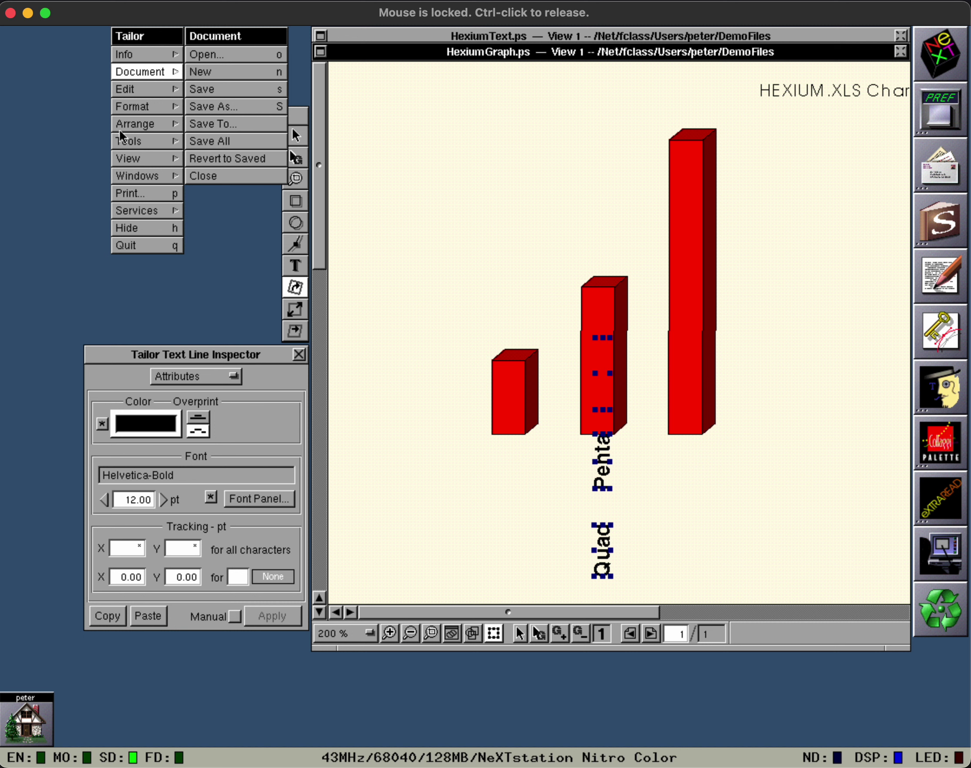
left_click(152, 129)
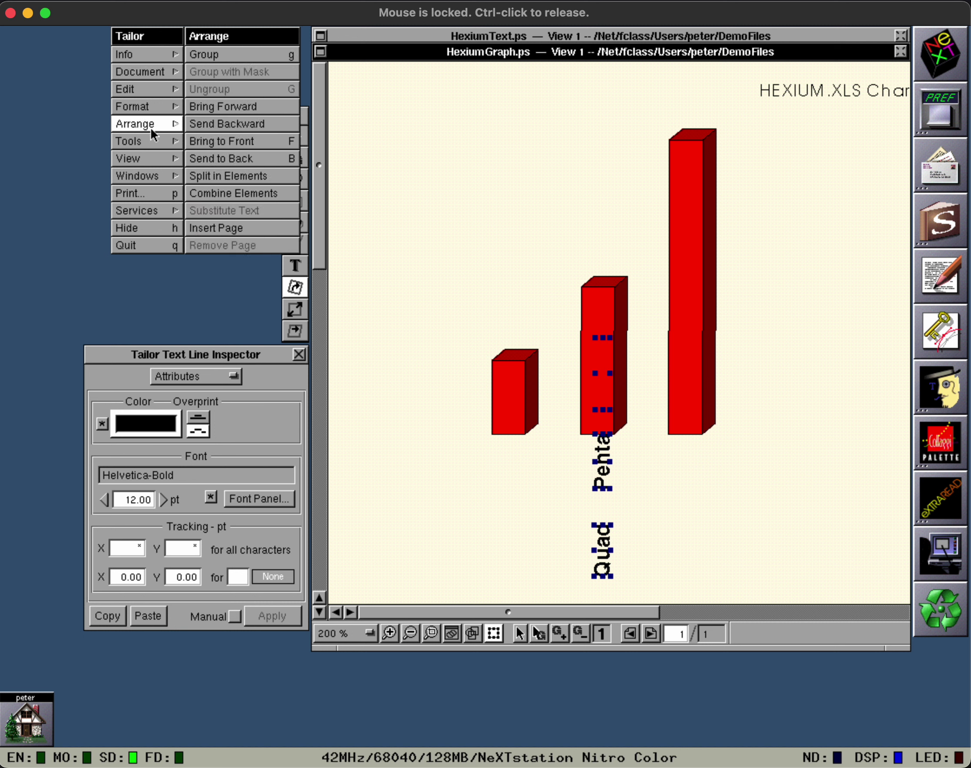
left_click(203, 141)
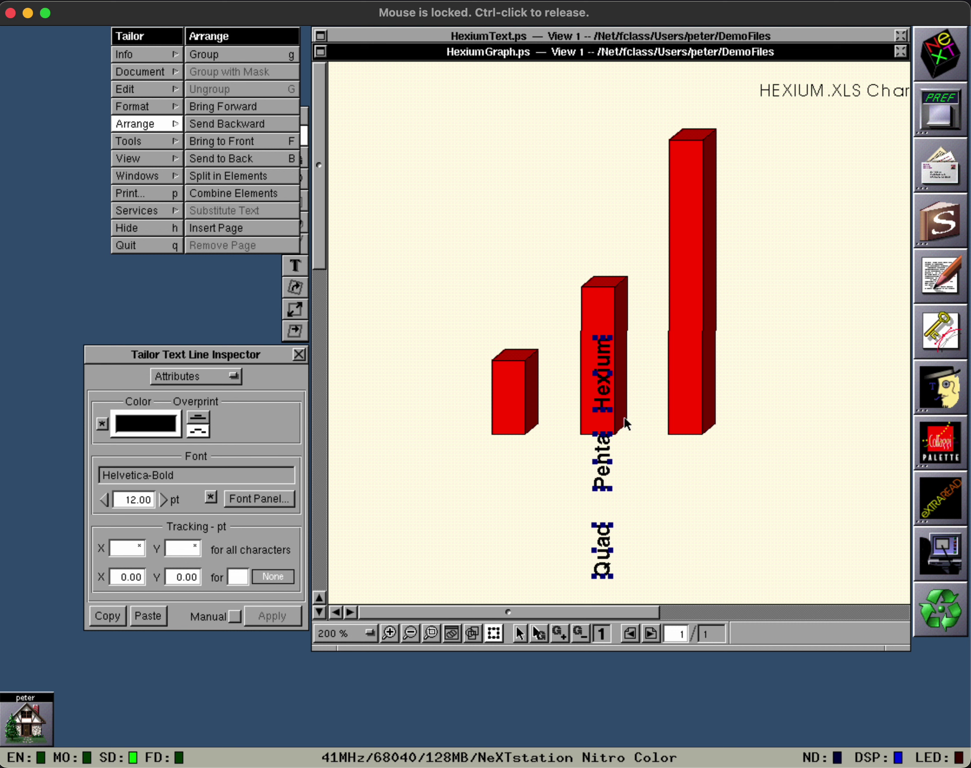
Step: Place each vertical label near the top of the front face of its own bar: Hexium, Penta and Quad
left_click(610, 377)
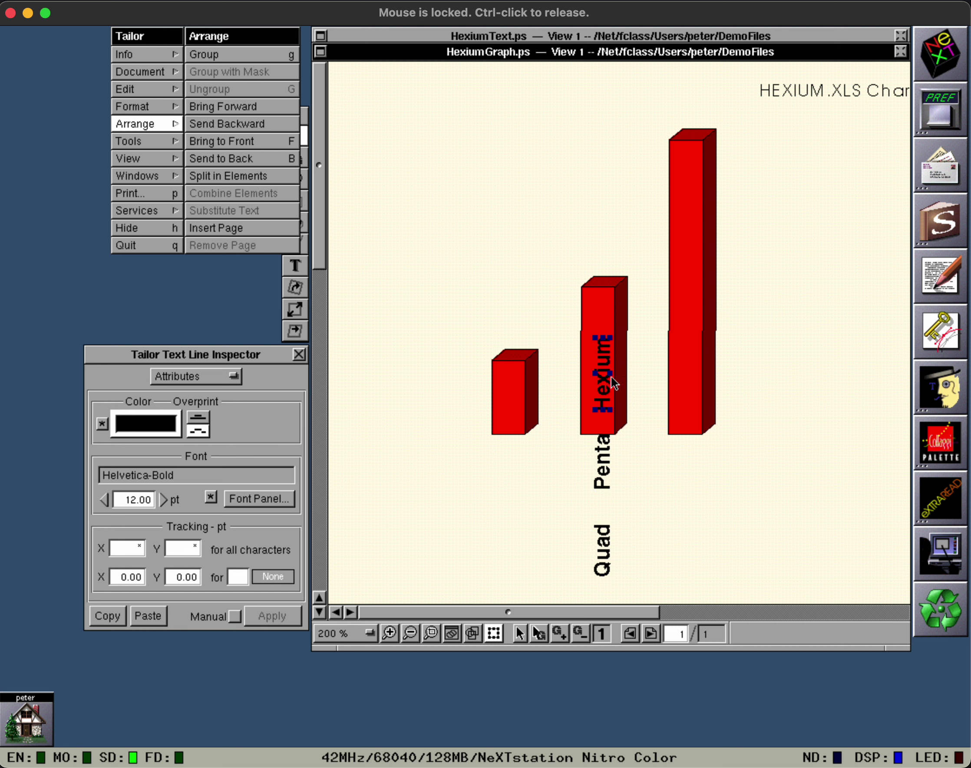
left_click_drag(611, 377, 686, 193)
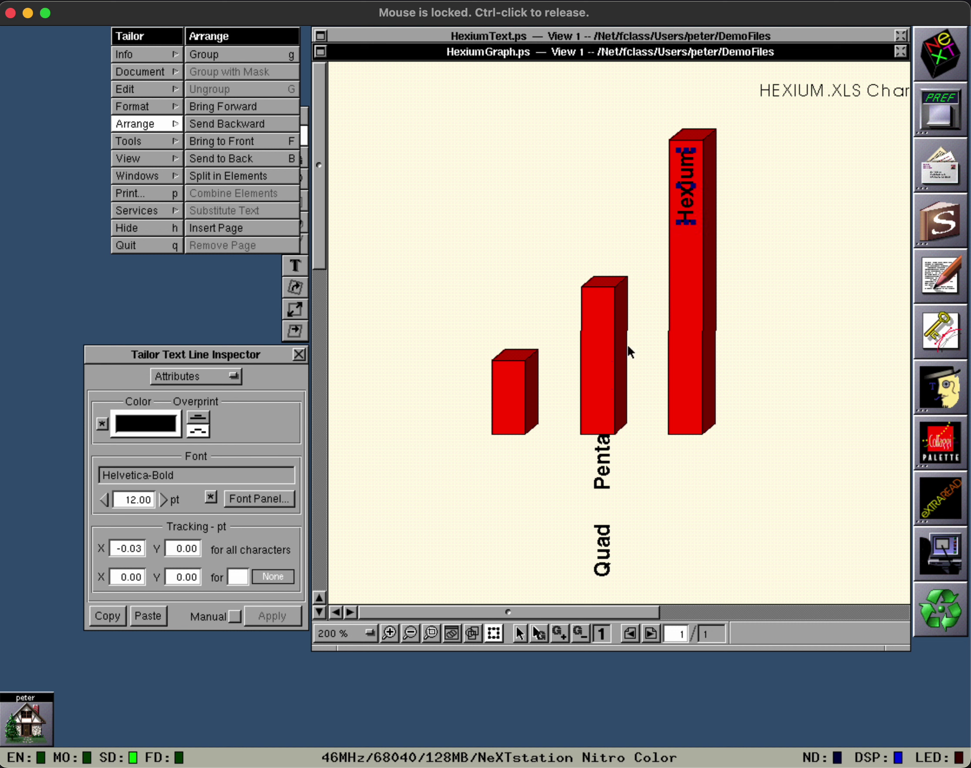
left_click(606, 474)
left_click_drag(606, 474, 533, 420)
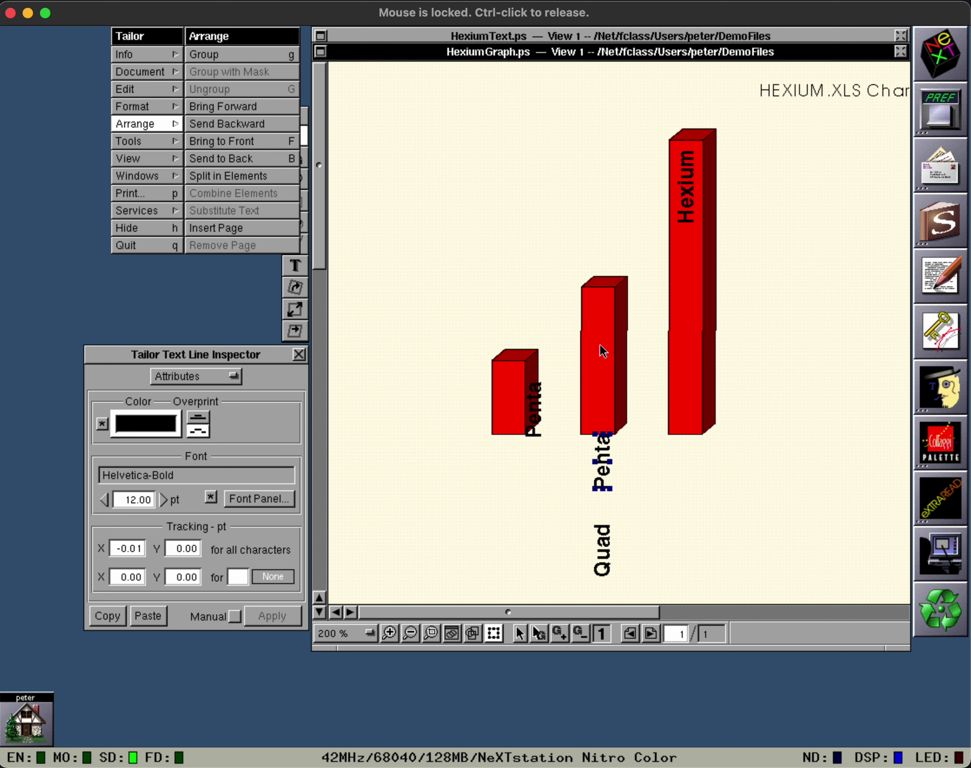
left_click_drag(602, 352, 602, 439)
left_click(602, 551)
left_click_drag(603, 551, 513, 385)
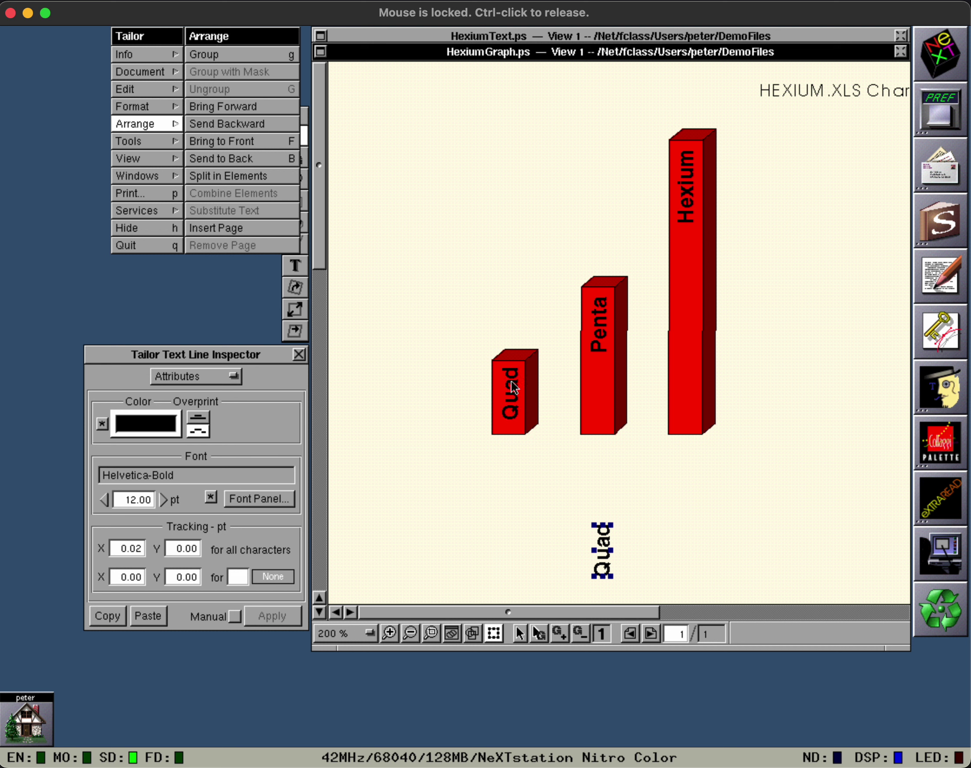
Step: Enlarge the Hexium label to 15 pt and reposition it inside the front face of the tallest bar
double_click(684, 197)
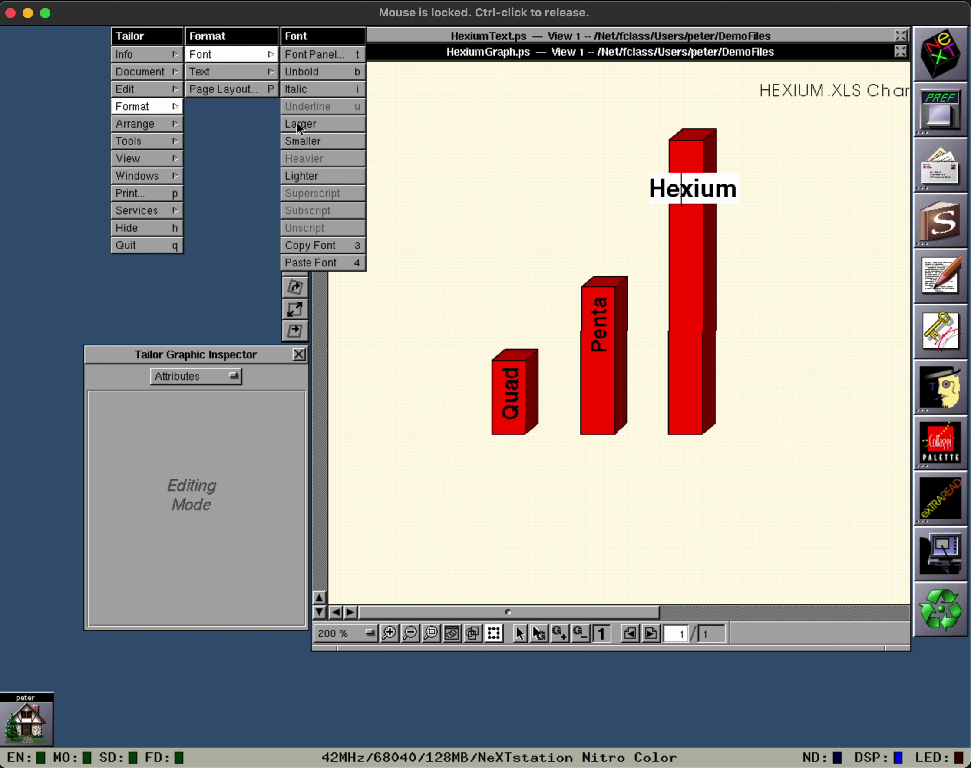
left_click(297, 126)
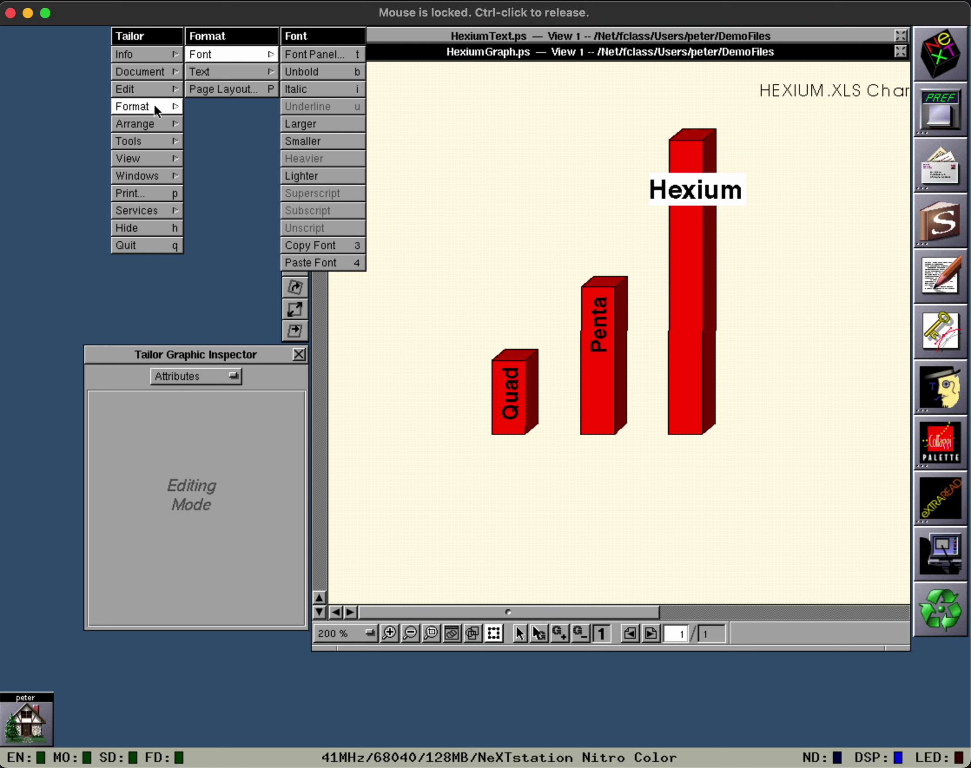
left_click(148, 103)
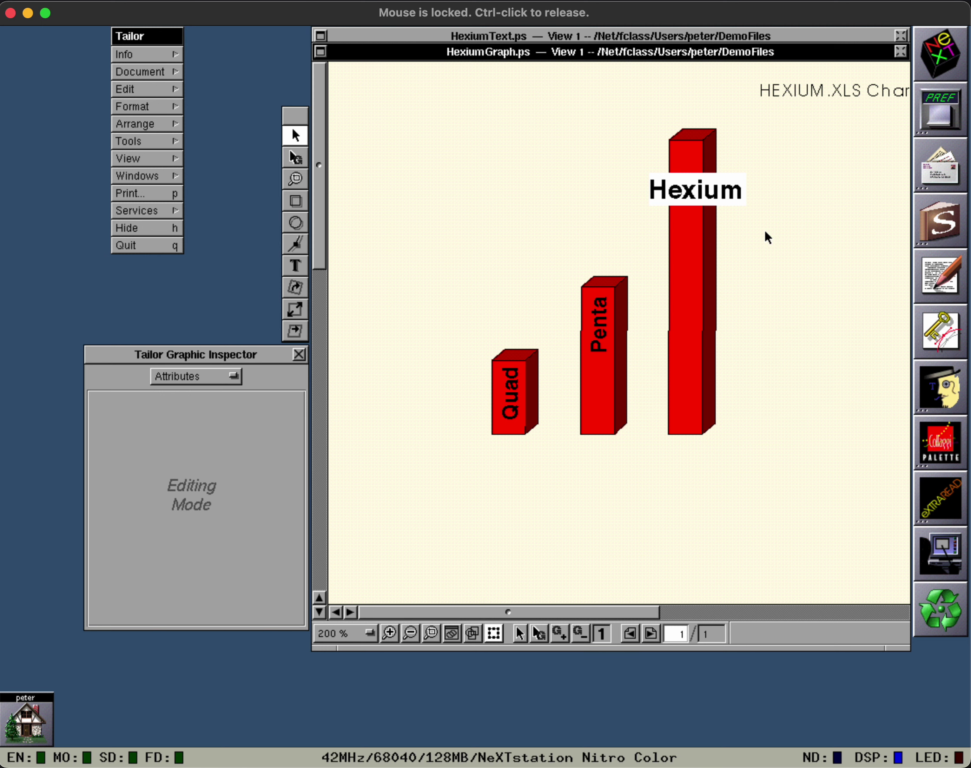
left_click(689, 176)
left_click(691, 168)
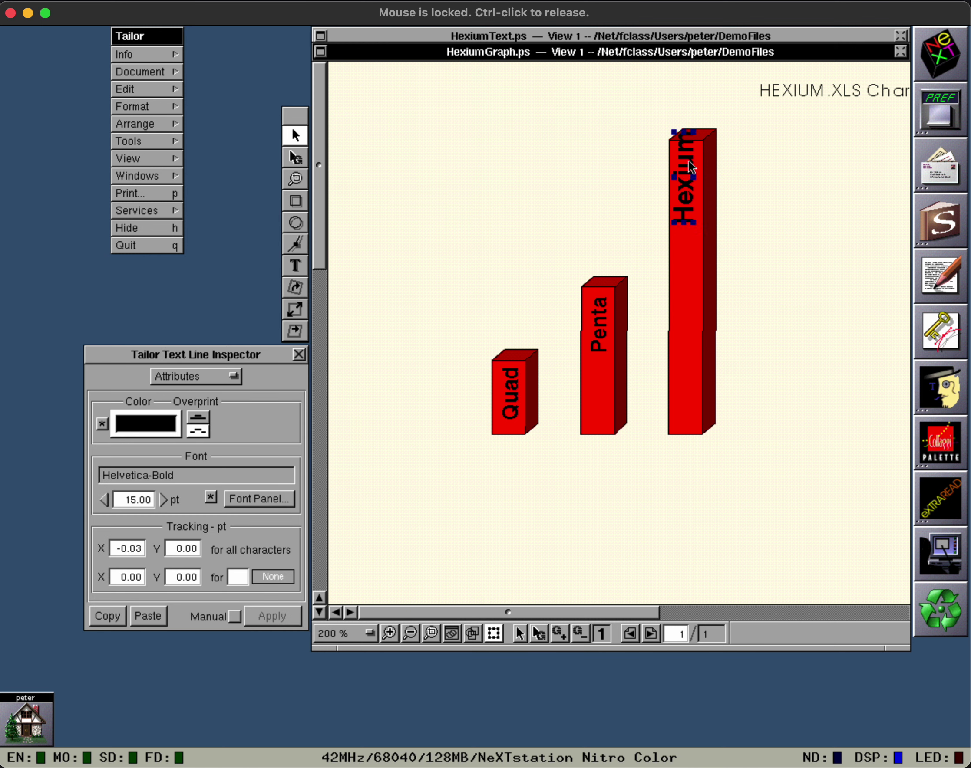
left_click_drag(691, 164, 695, 187)
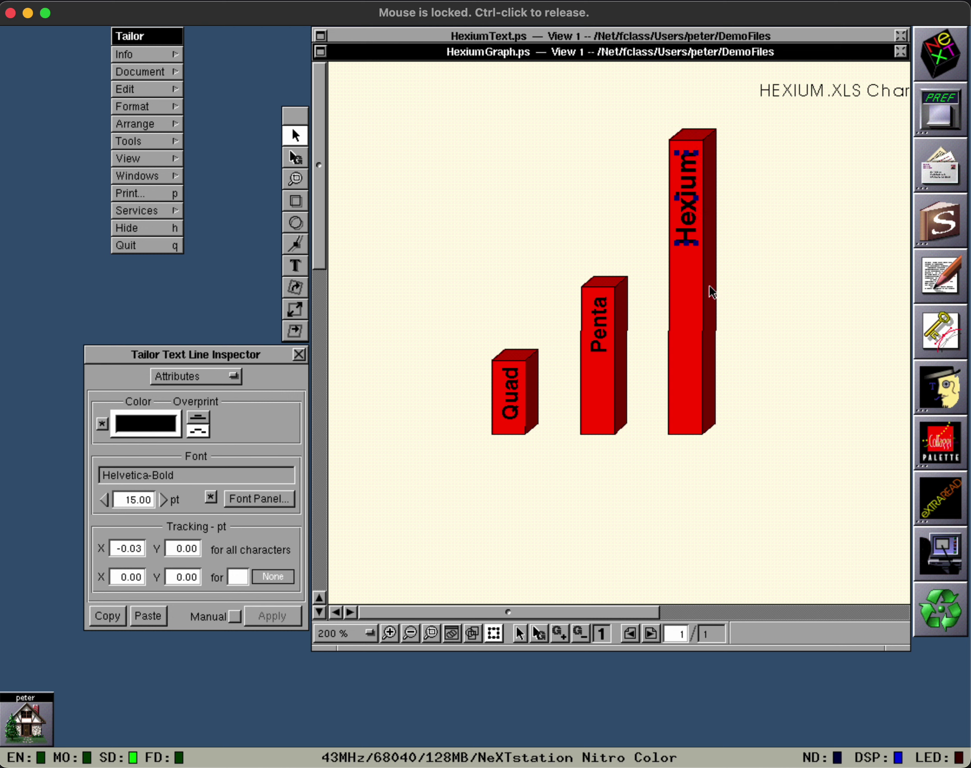
Step: Group the three bars with their labels and copy the group
mouse_move(738, 118)
left_mouse_down()
mouse_move(539, 392)
mouse_move(476, 449)
left_mouse_up()
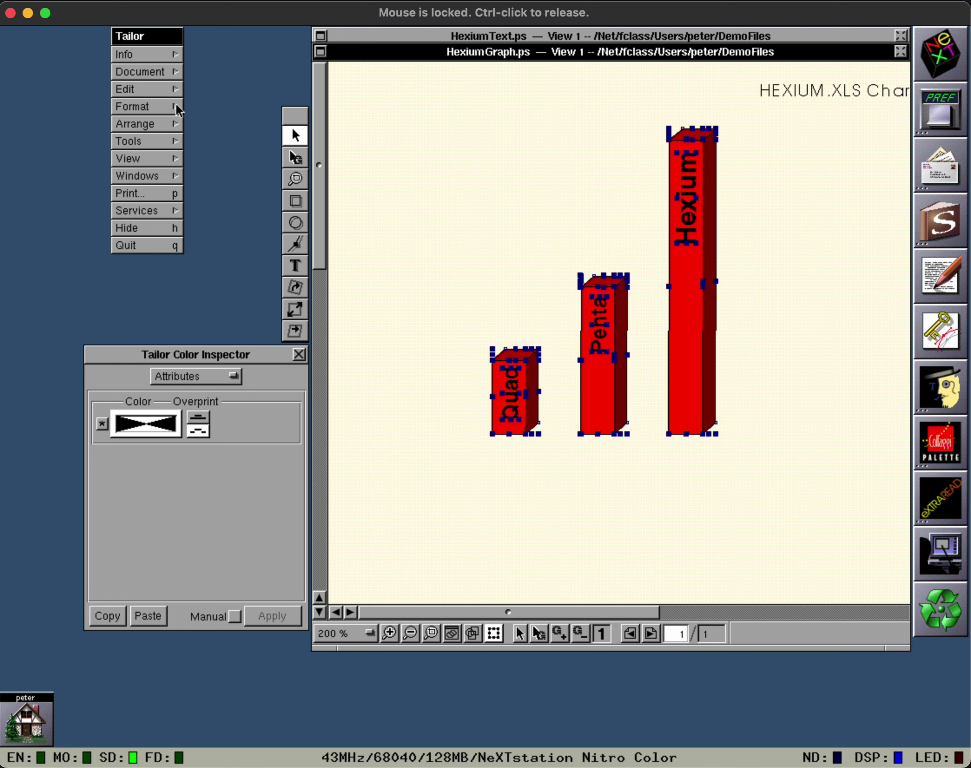
key("super+g")
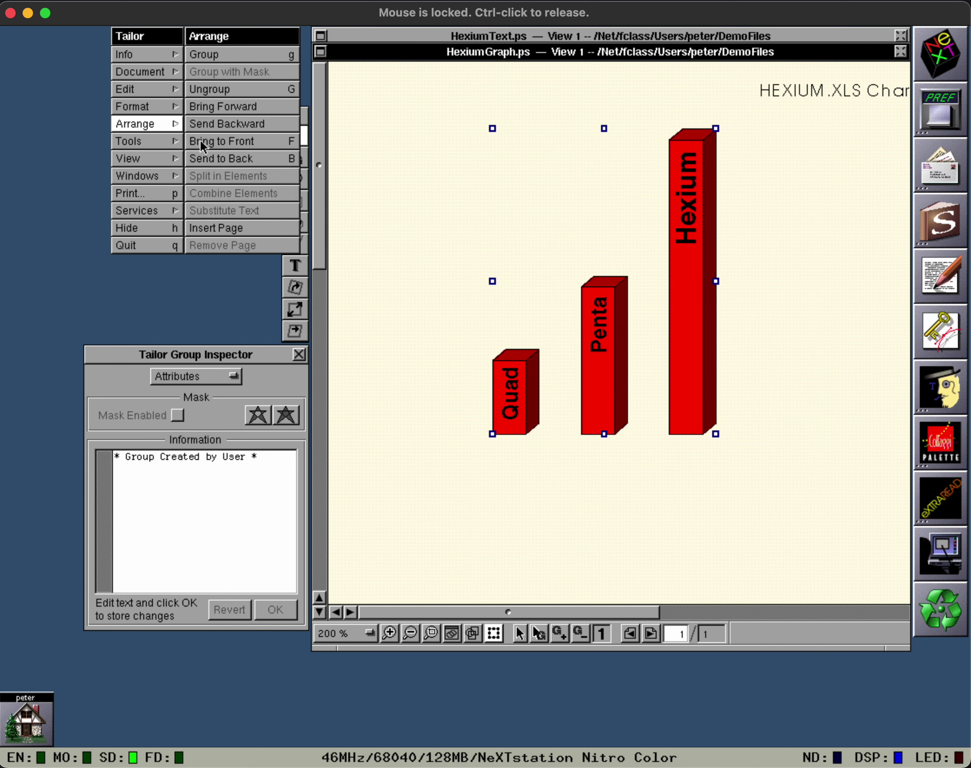
left_click(145, 86)
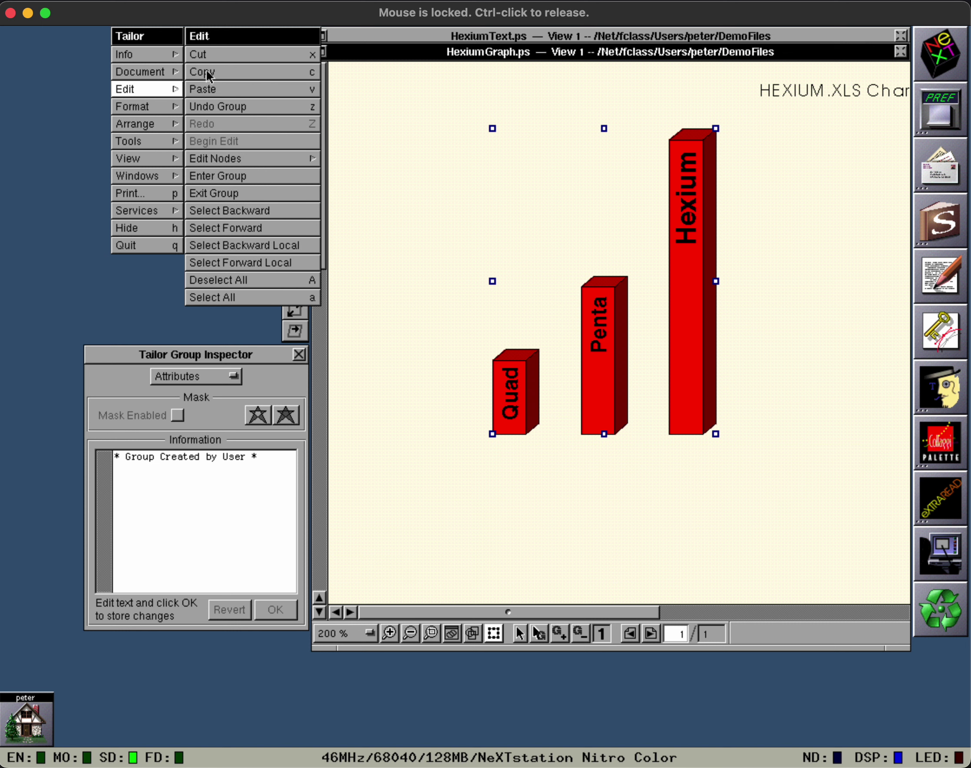
left_click(207, 72)
Step: Minimize the HexiumGraph.ps window, return to HexiumText.ps and set its view scale to 100 %
left_click(323, 50)
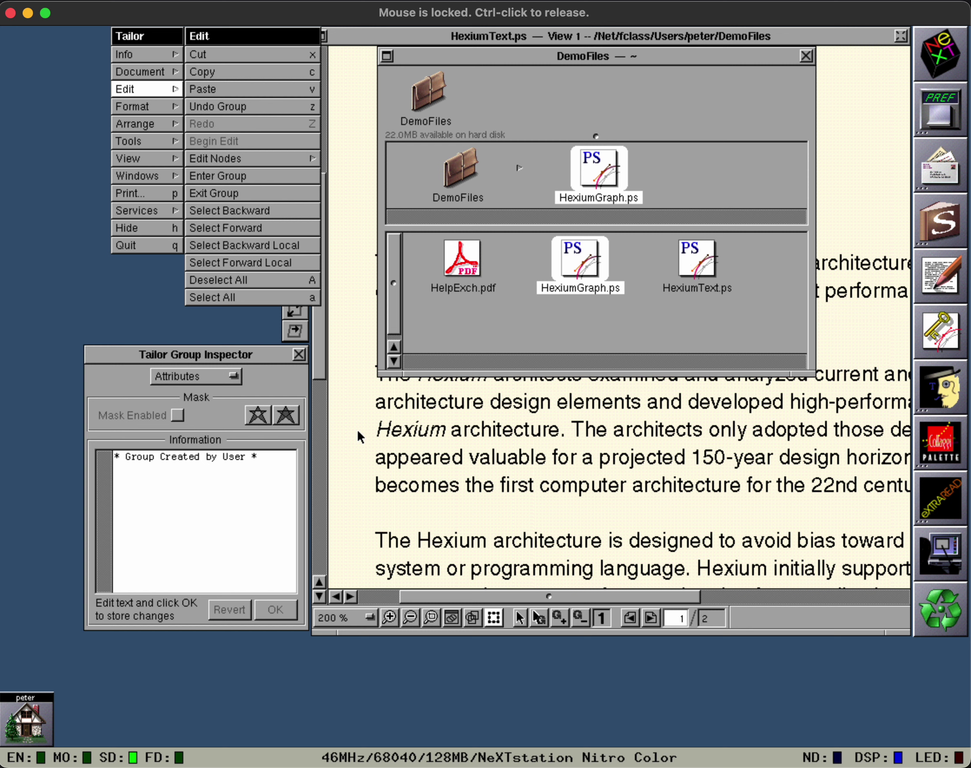
left_click(315, 354)
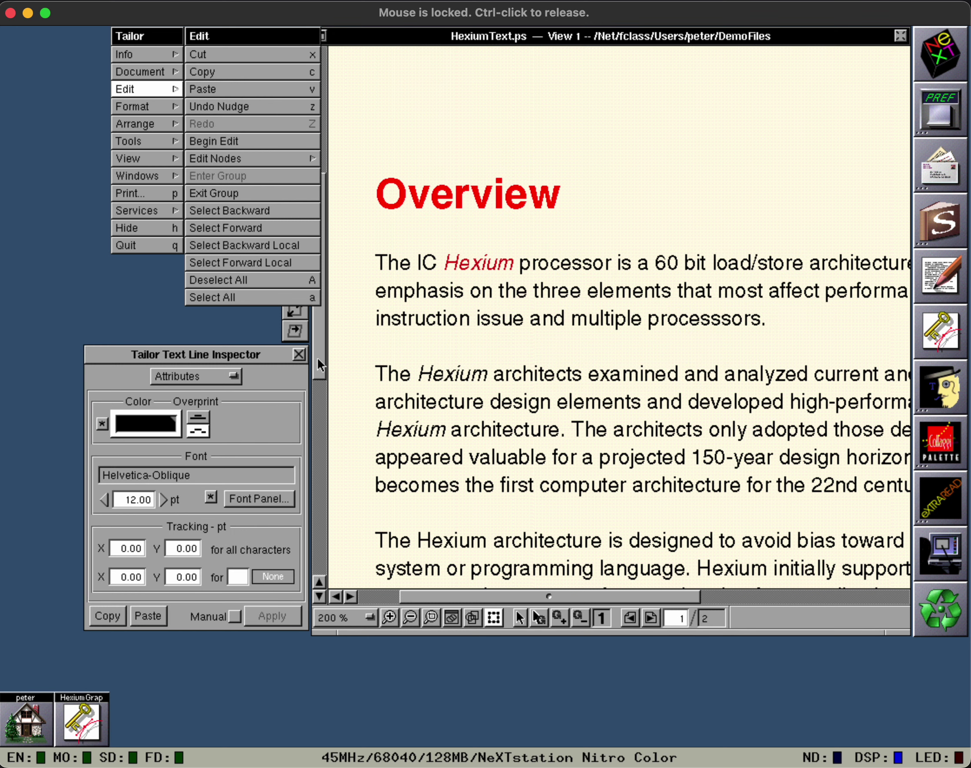
scroll(317, 357, "down", 1)
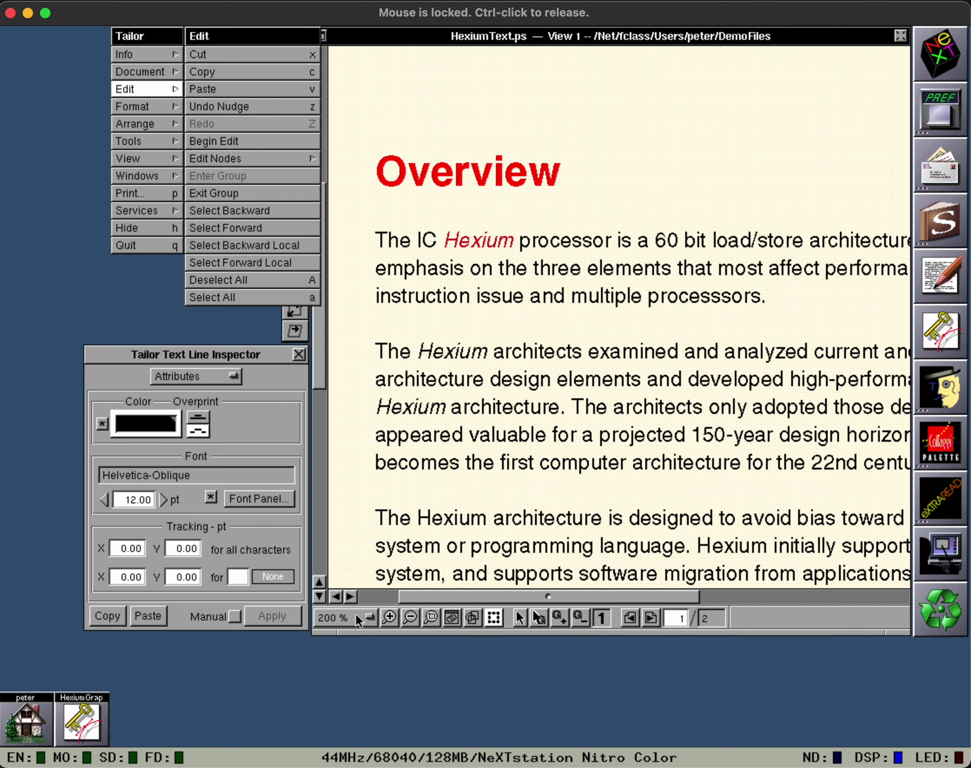
left_click(355, 613)
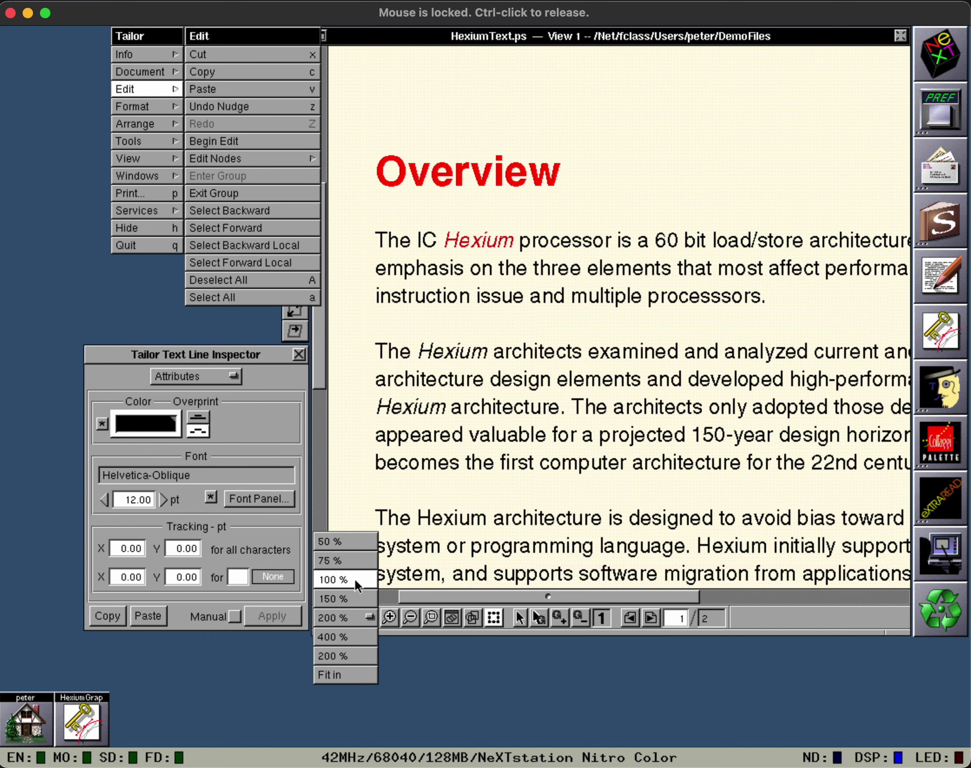
left_click(345, 580)
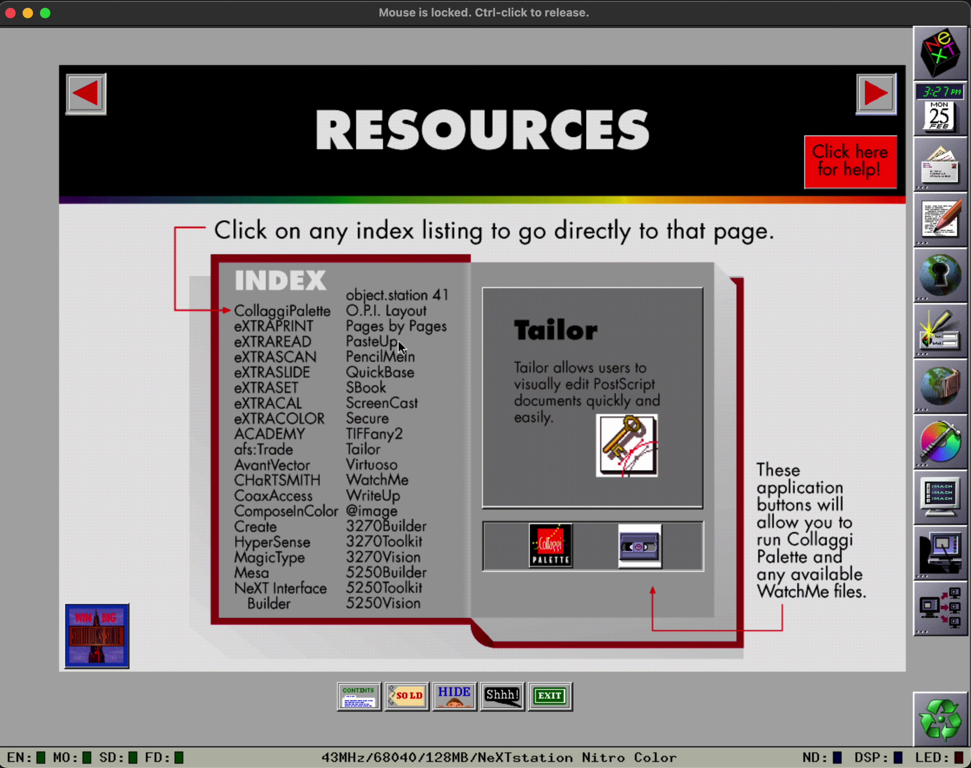
Step: Switch to the Resources index, show the Pages by Pages entry and launch its WatchMe demonstration
left_click(362, 328)
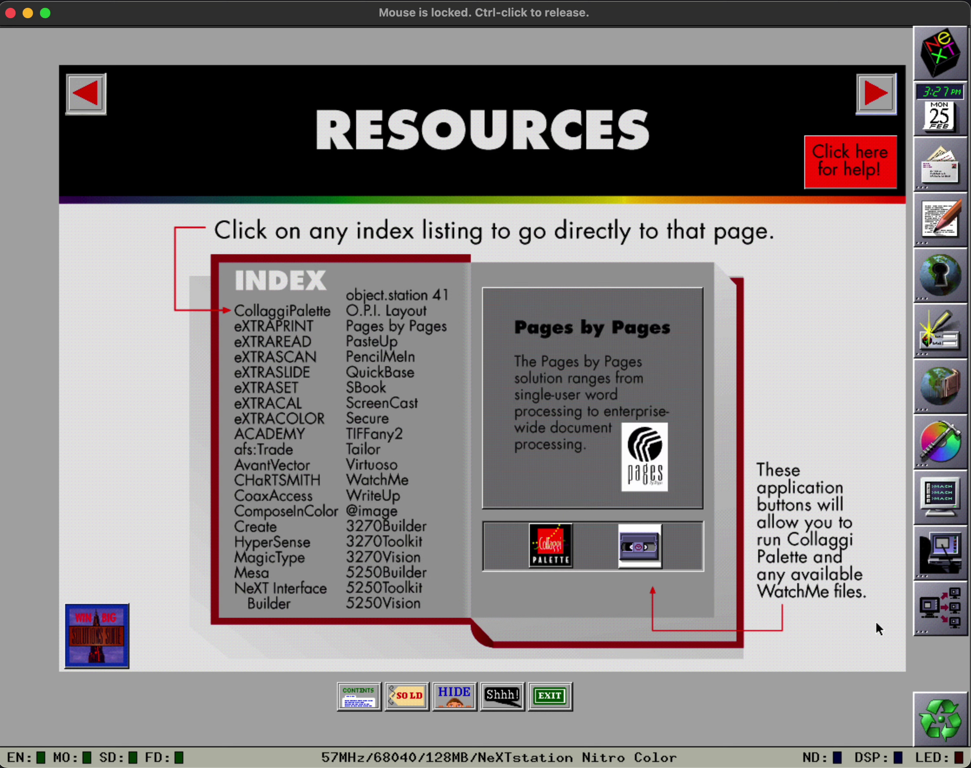
left_click(630, 539)
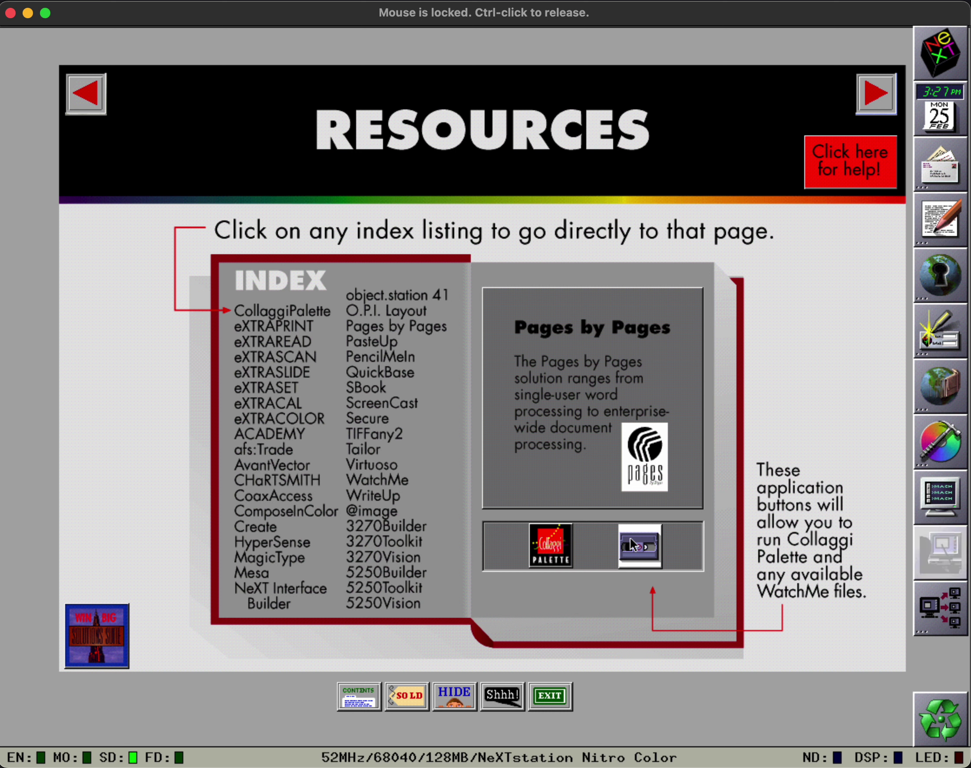
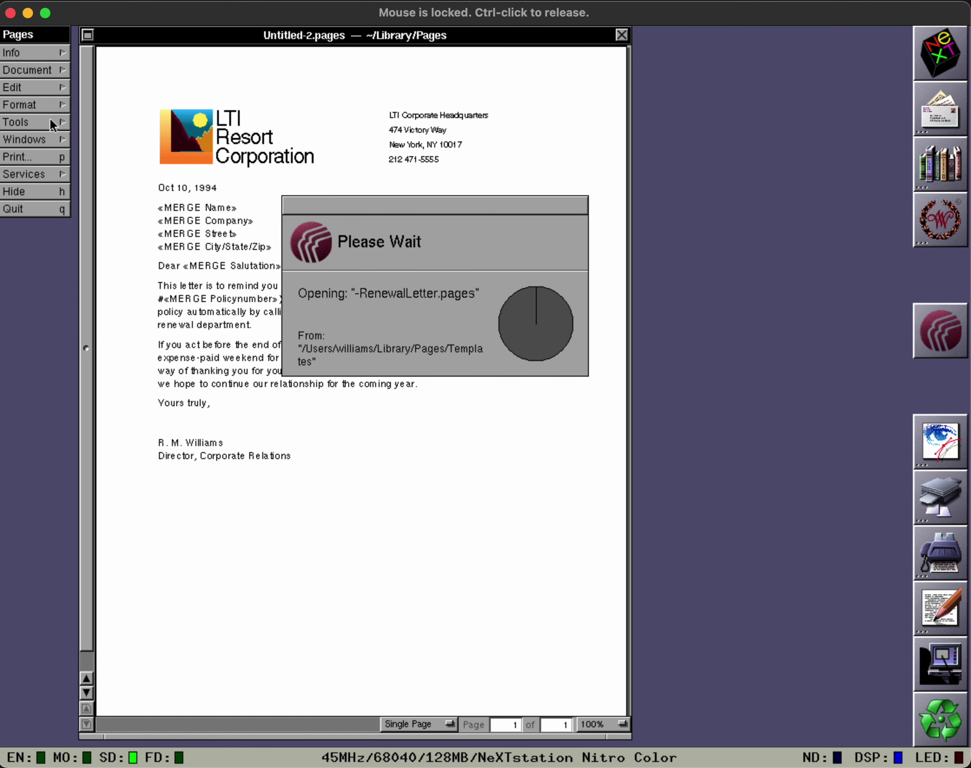
Step: Open the Corporate Renewal mail merge database in Pages and select all three of its records
left_click(53, 124)
left_click(154, 118)
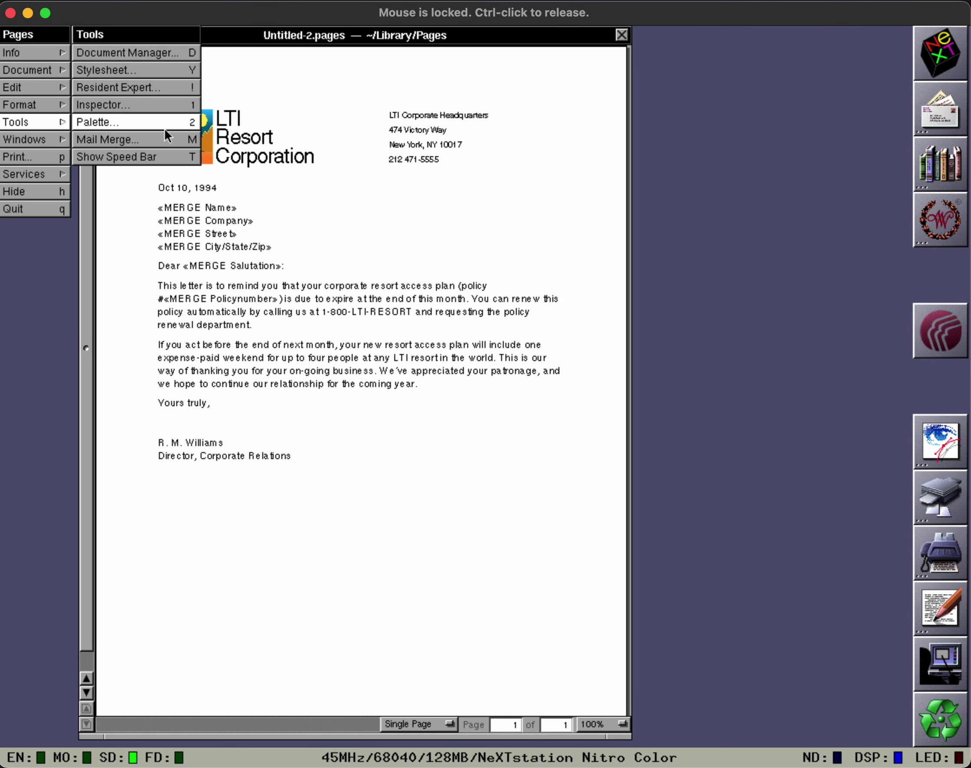
left_click(166, 133)
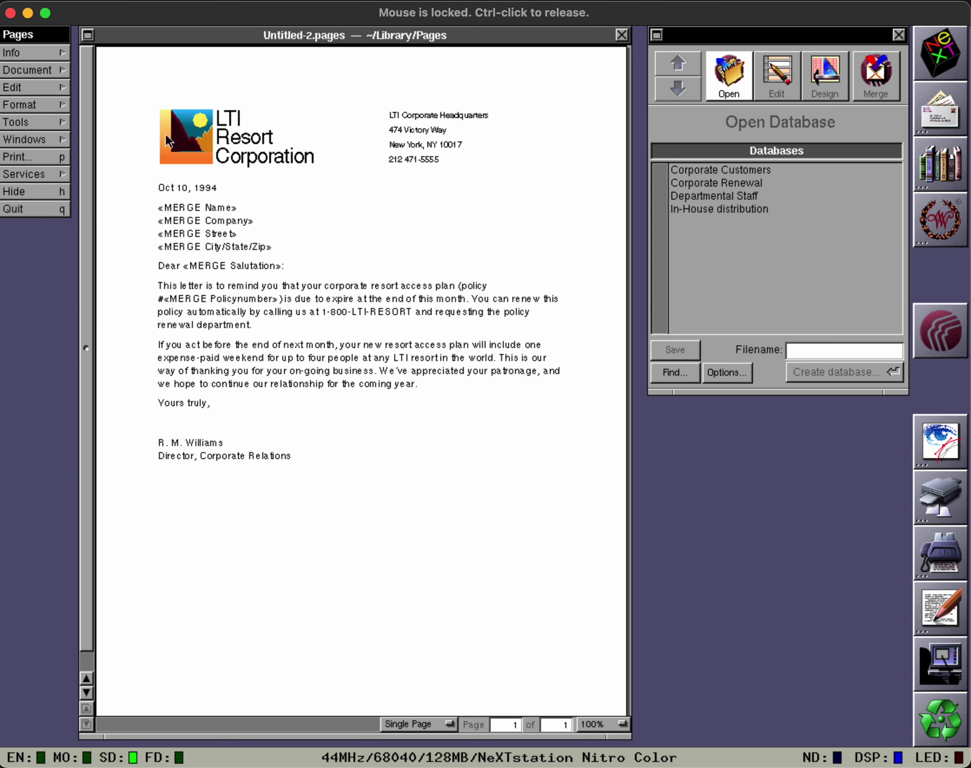
double_click(707, 182)
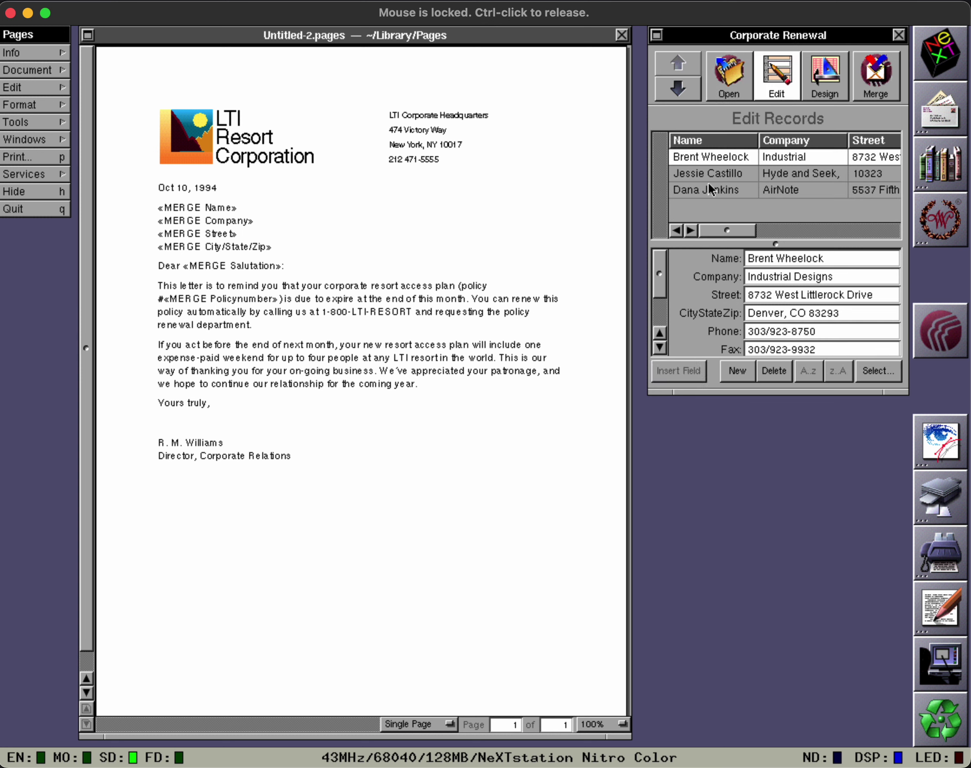
left_click_drag(719, 161, 721, 184)
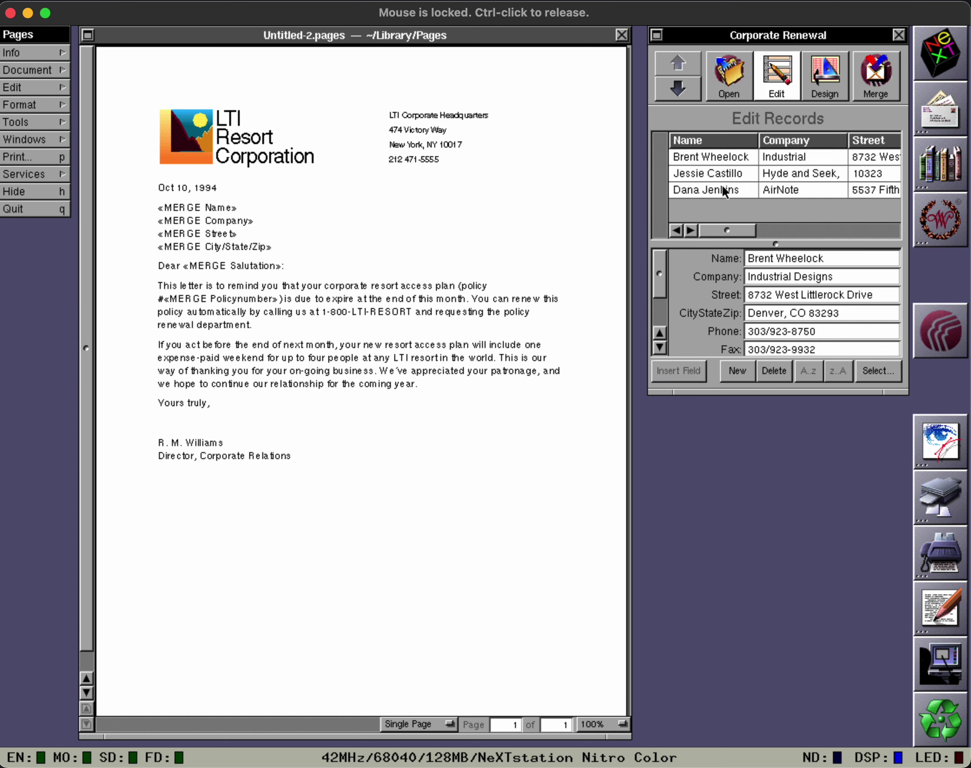
Step: Start merging the selected records, look through the destination options, choose Print and move the Mail Merge dialog clear of the letter
left_click(864, 83)
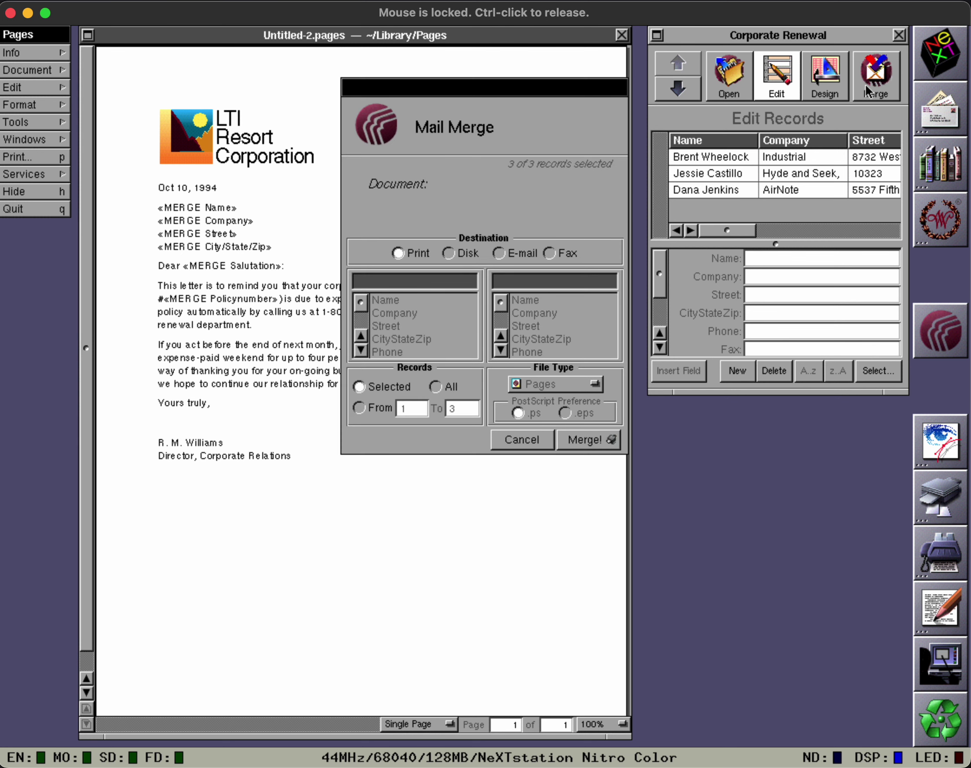
left_click(549, 253)
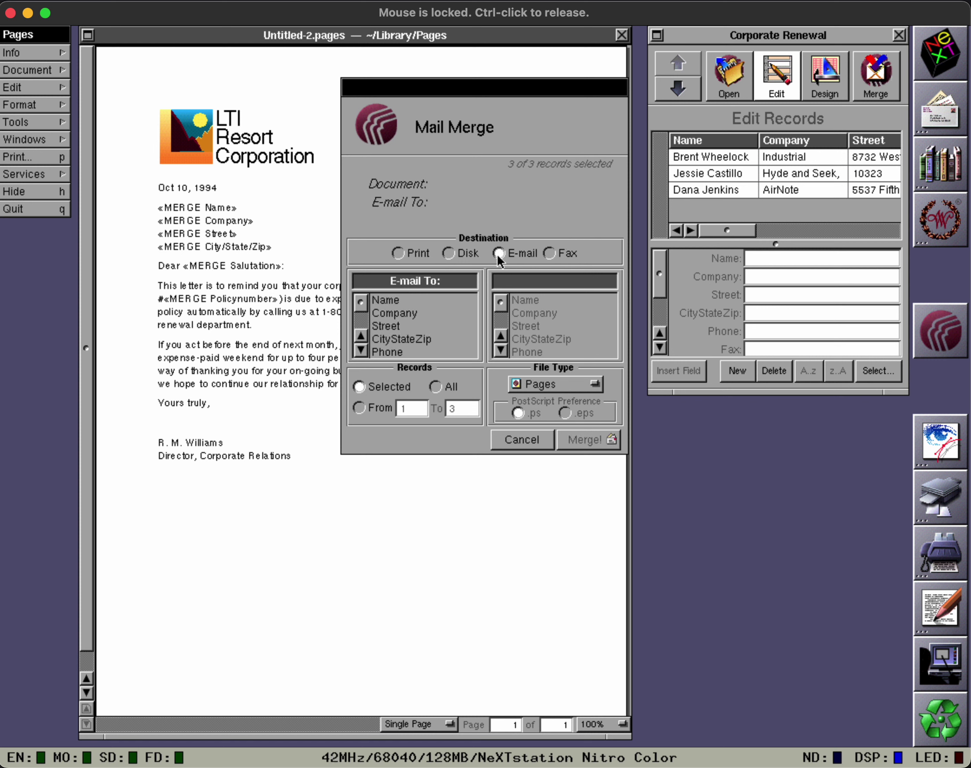
left_click(451, 253)
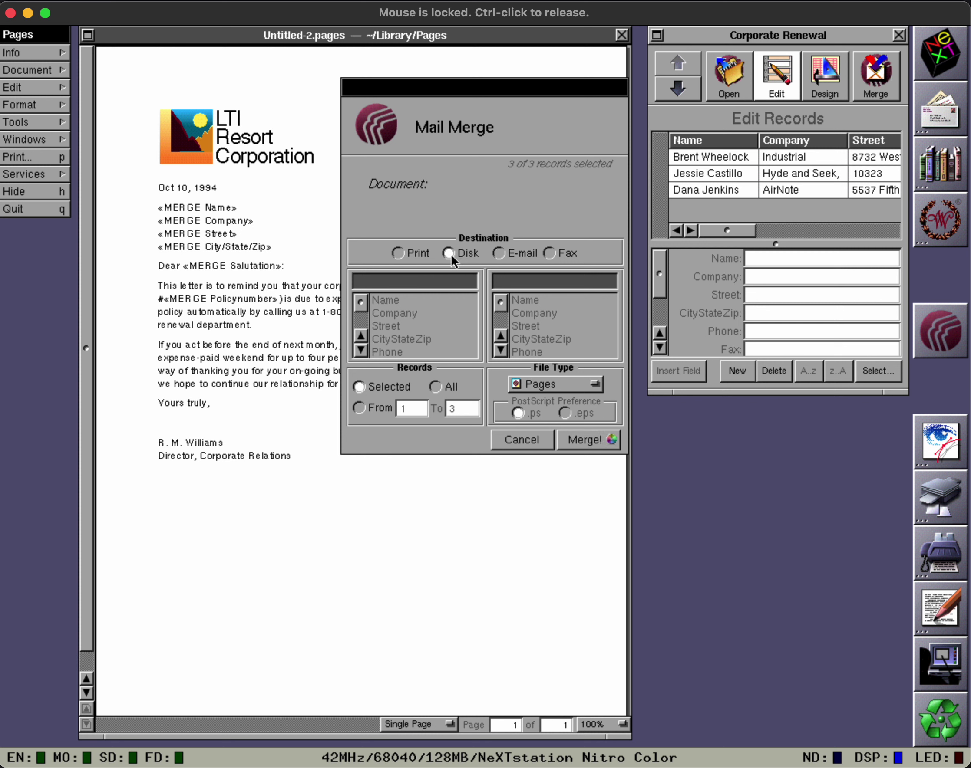
left_click(401, 252)
left_click_drag(467, 86, 756, 263)
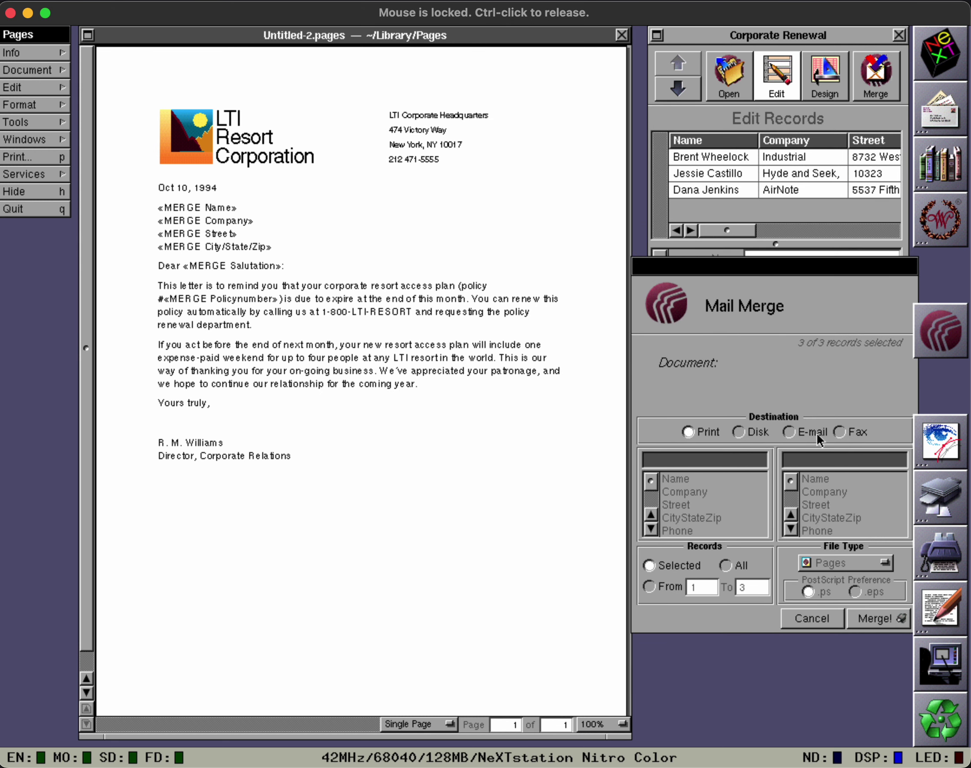
Step: Print the merged letters for the selected records on Hall_Printer, and close the Mail Merge dialog, the Corporate Renewal database and the letter
left_click(880, 620)
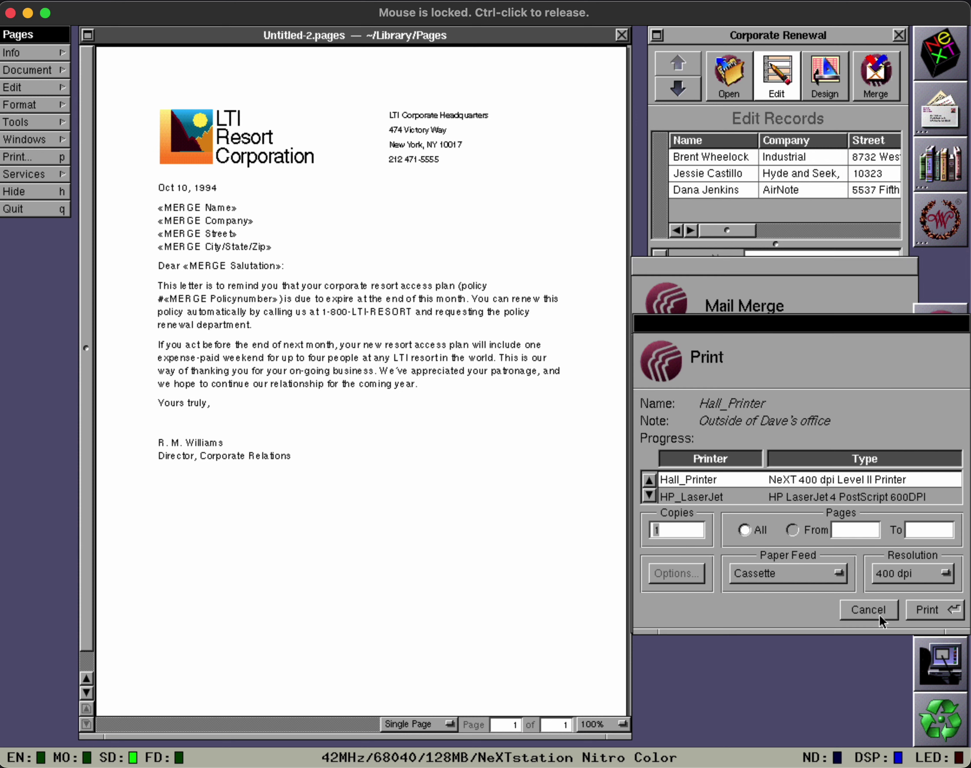
left_click(921, 608)
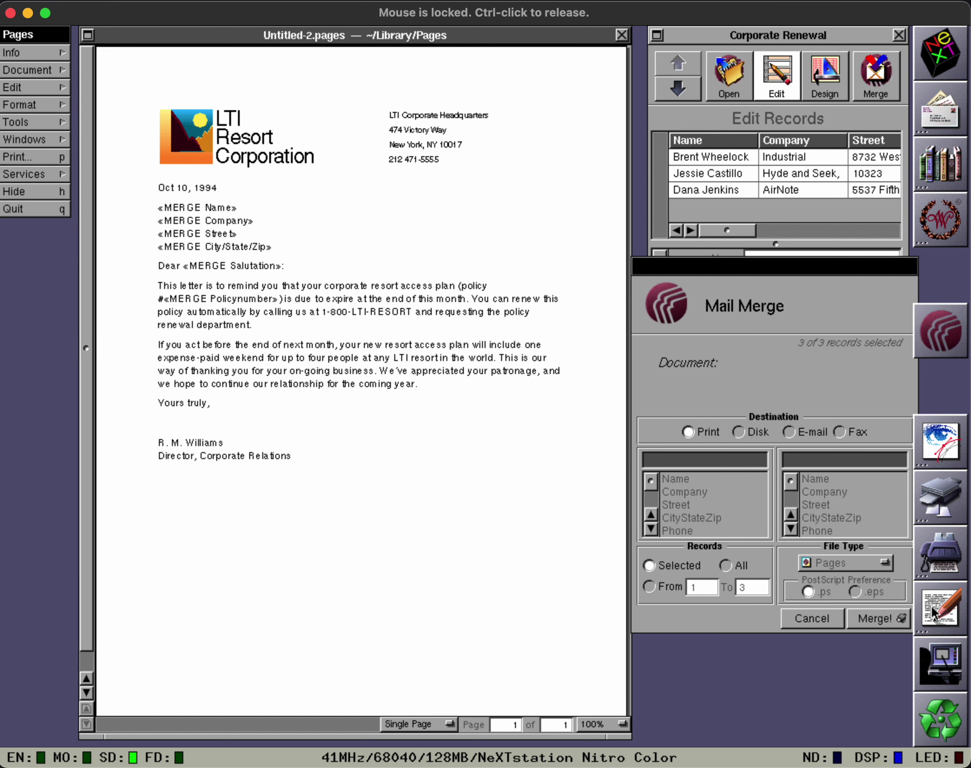
left_click(834, 617)
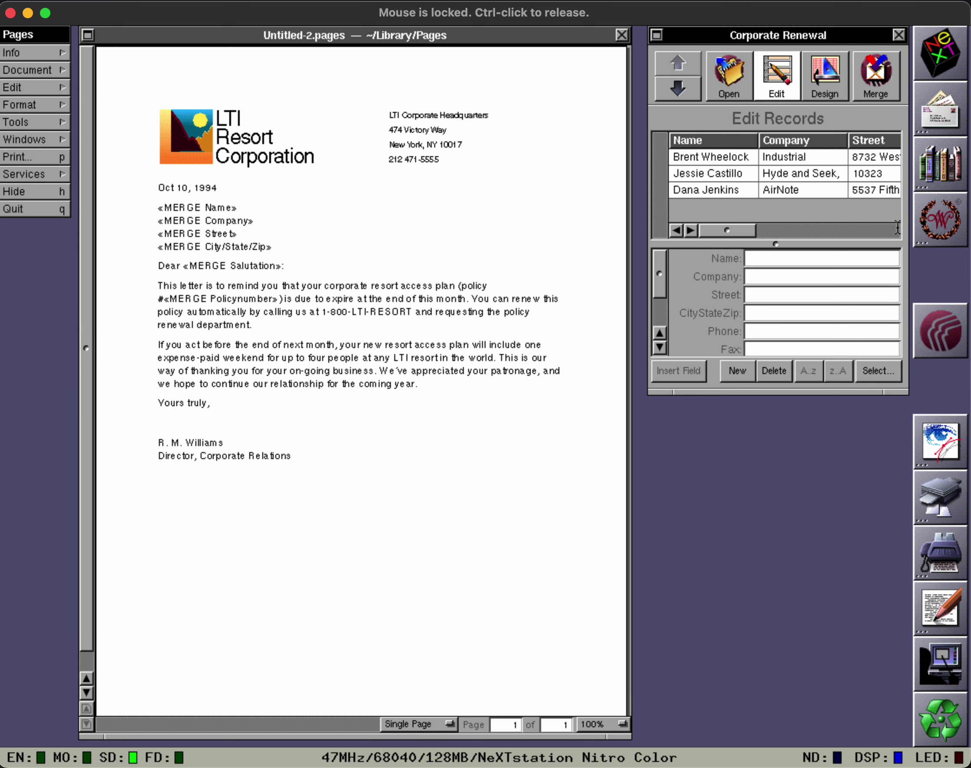
left_click(899, 34)
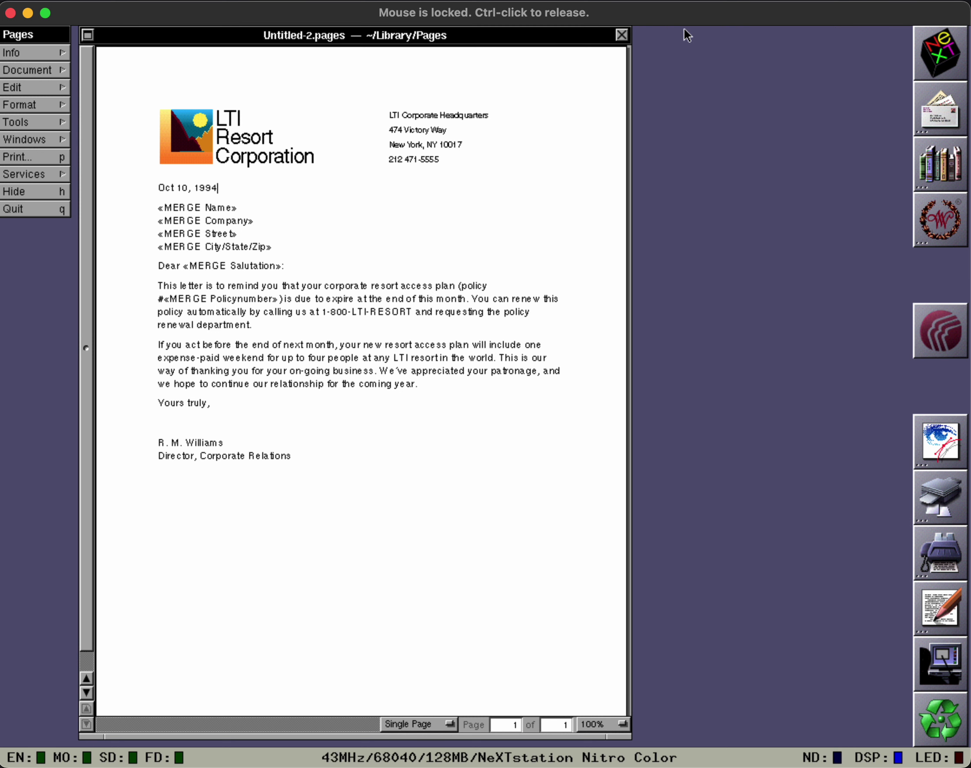
left_click(621, 36)
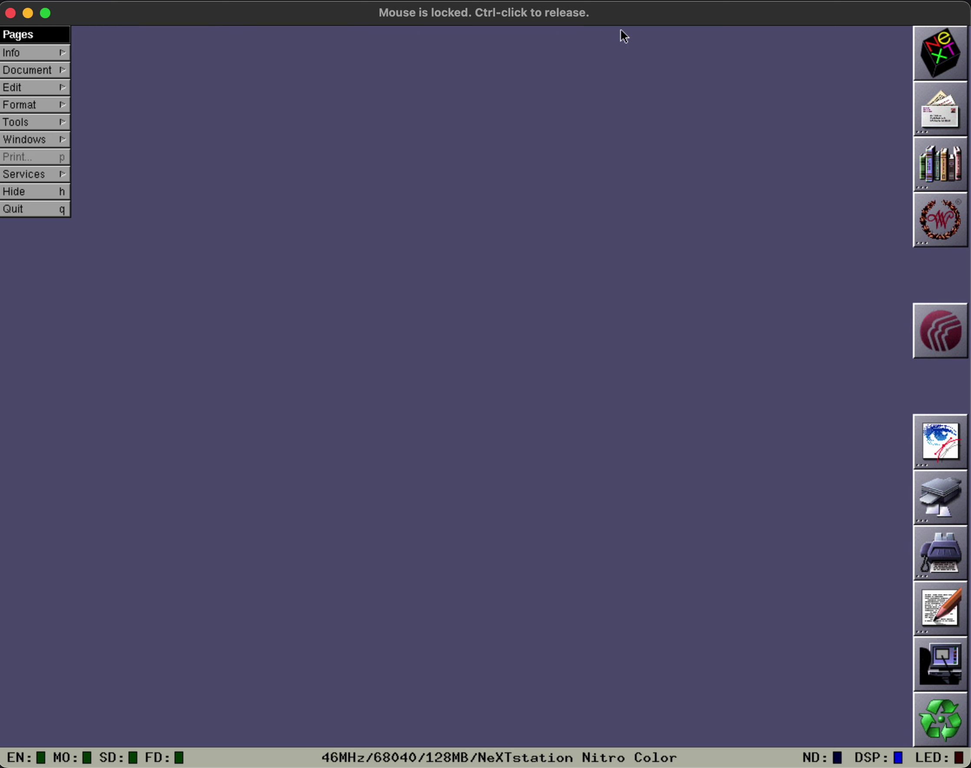
Step: Create a new document from the -WeeklyReport template
double_click(936, 340)
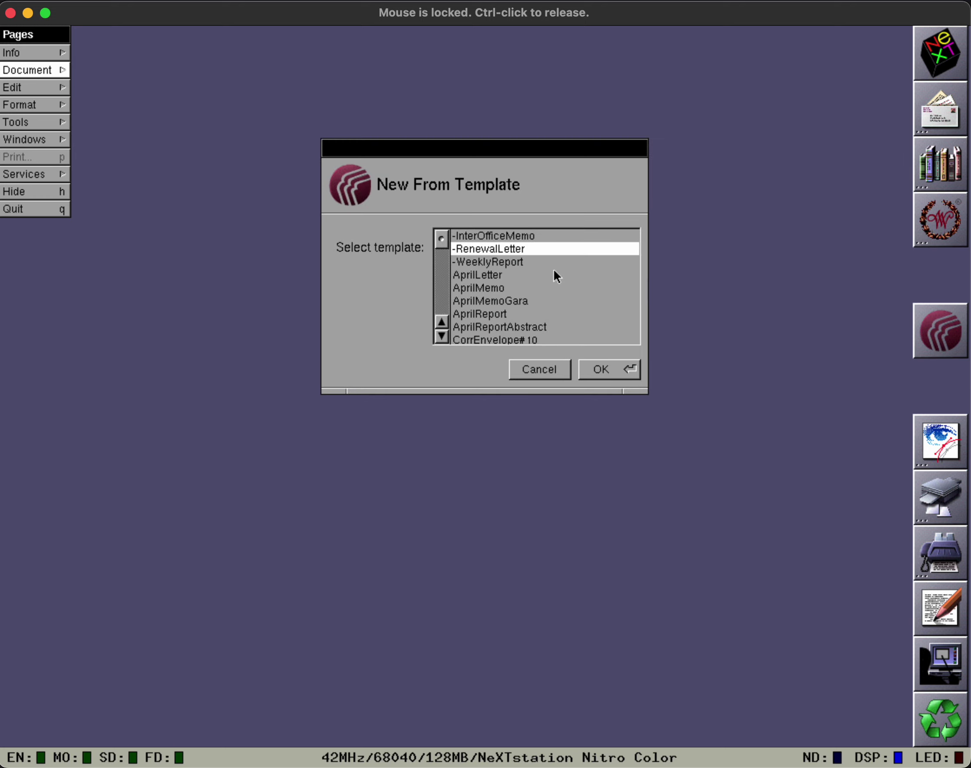
left_click(538, 263)
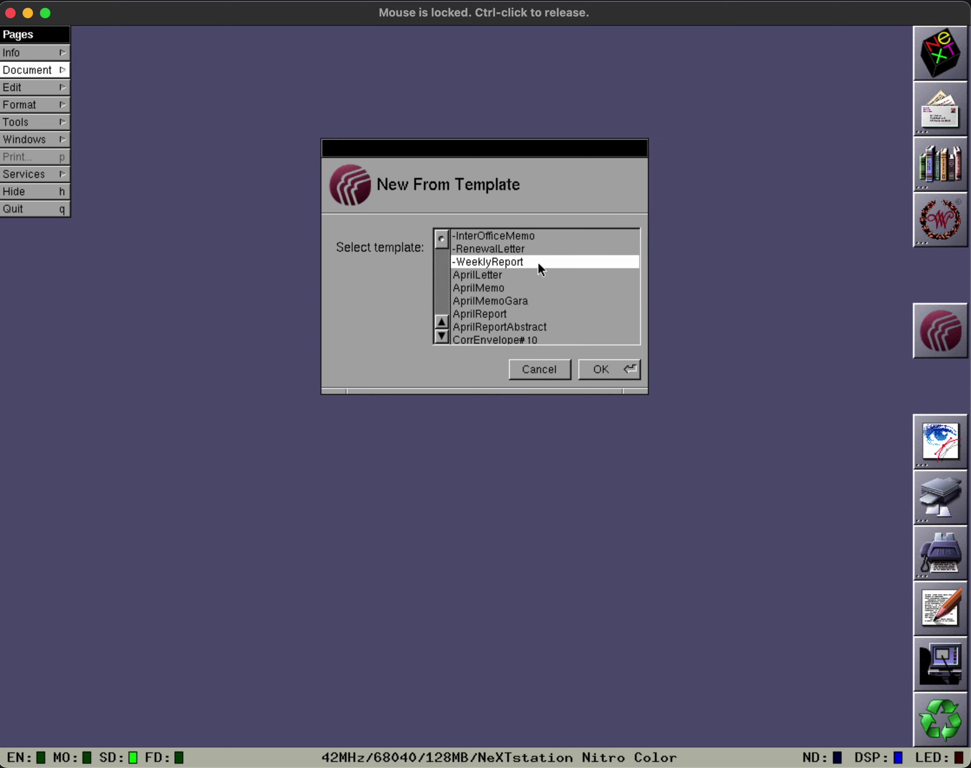
left_click(616, 368)
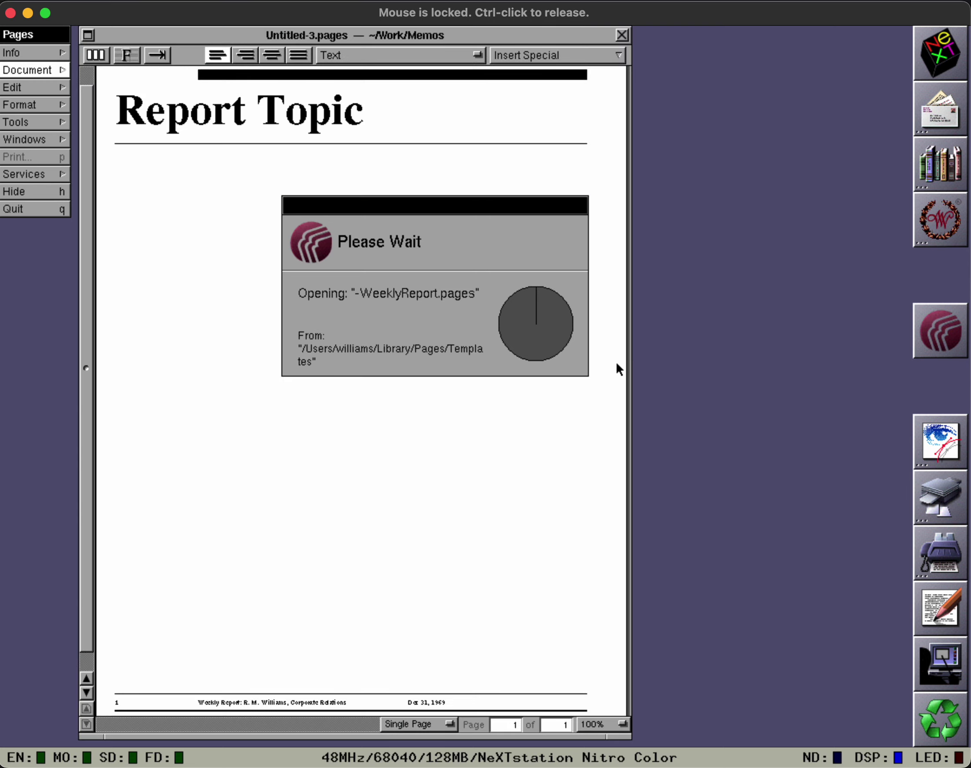
Step: Replace the report's title placeholder with "Corporate Renewal"
left_click(272, 120)
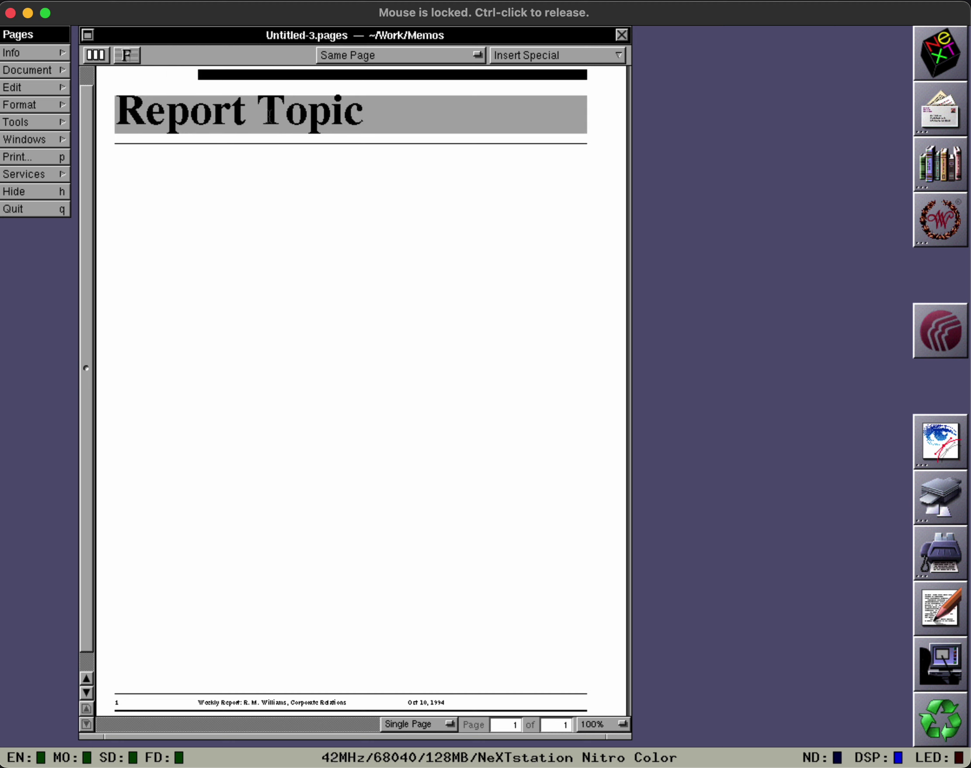
type("Corporate ")
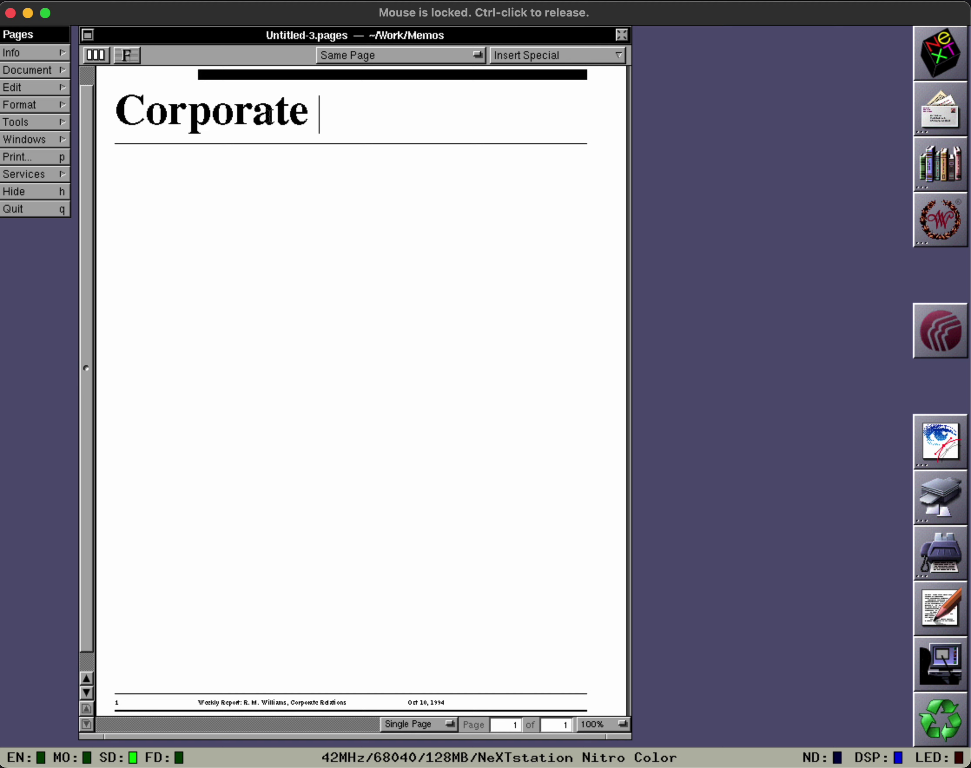
type("Renewal")
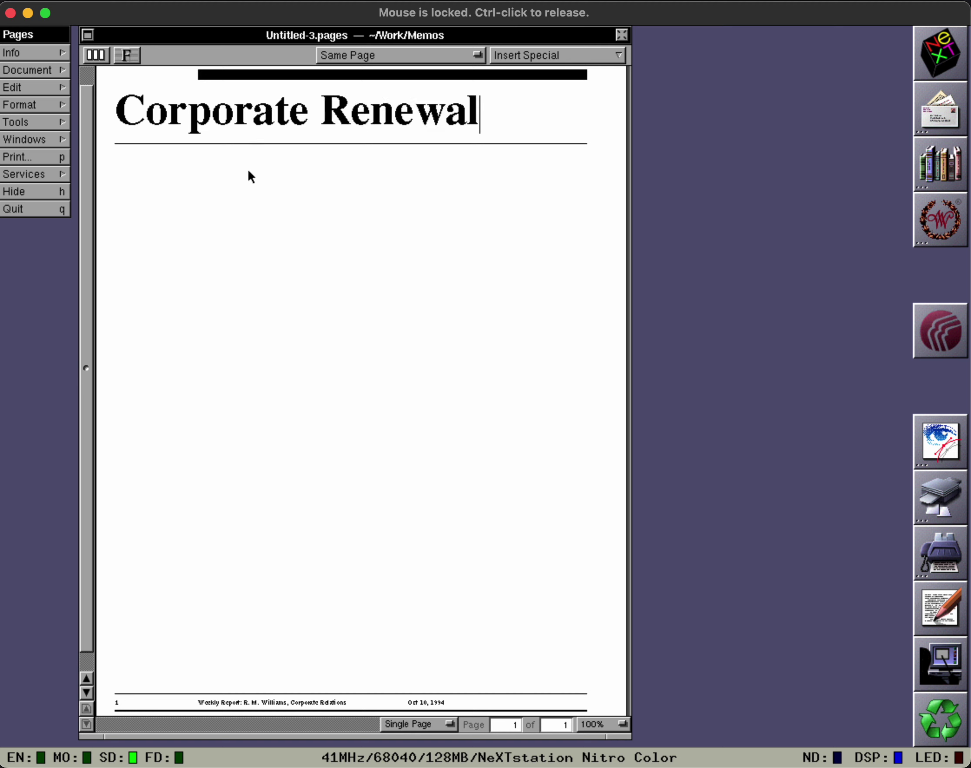
Step: Import crreport.wp from the FromOthers folder into the report's body below the title
left_click(212, 157)
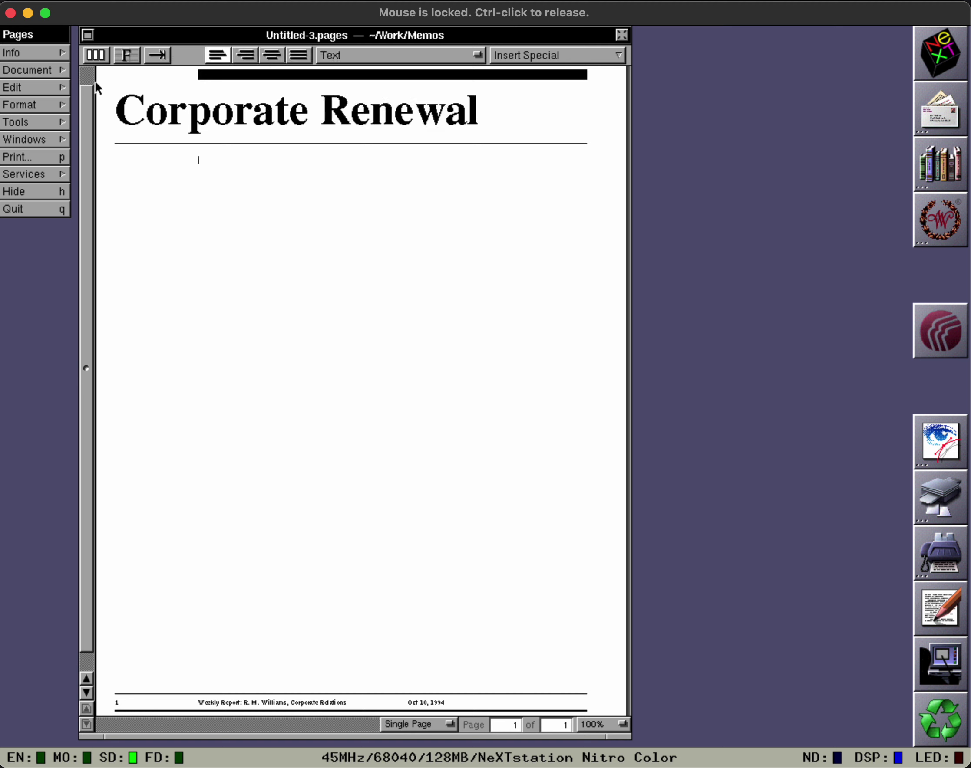
left_click_drag(63, 69, 152, 154)
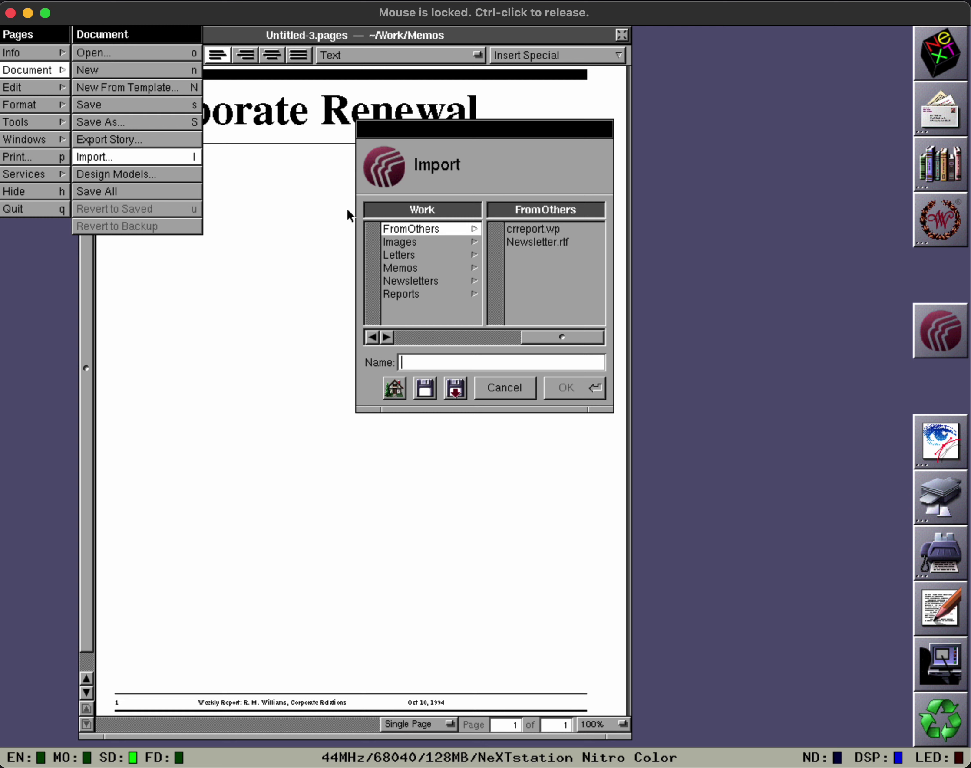
left_click(511, 231)
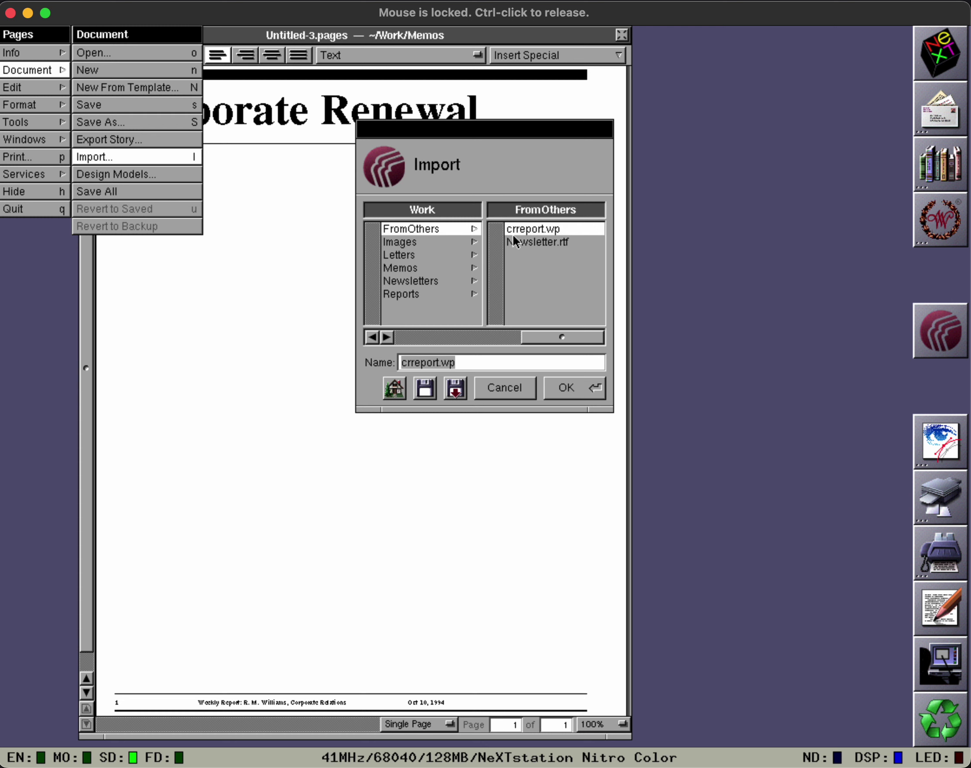
left_click(568, 388)
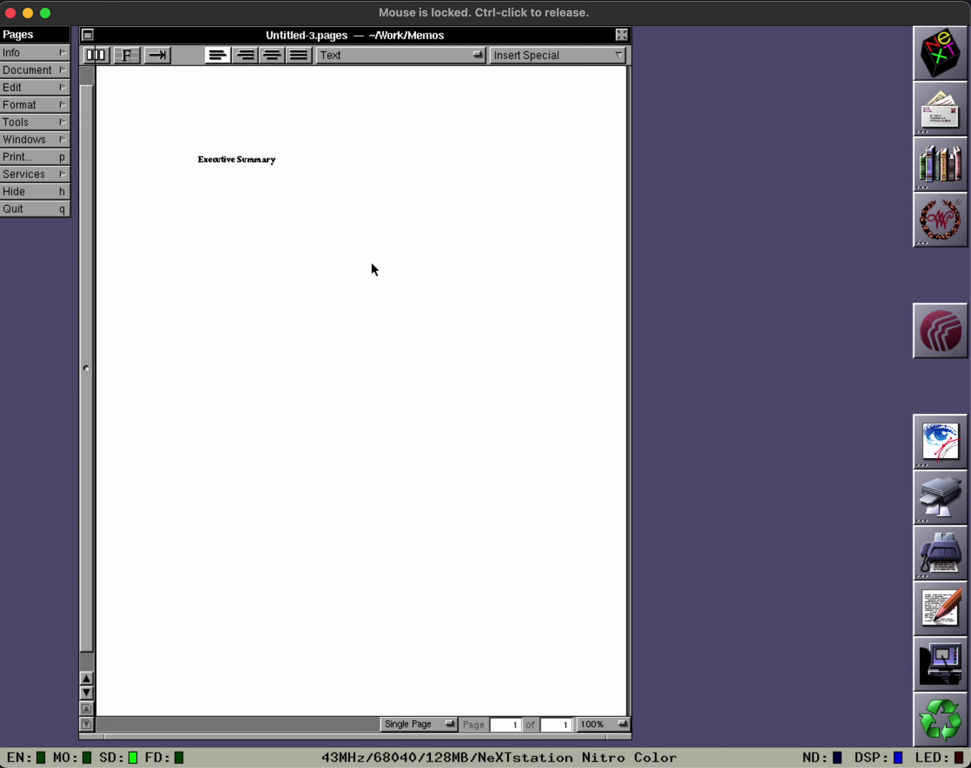
Step: Turn the "Executive Summary" and "Purpose of the CRI" paragraphs into Heads elements
left_click(87, 81)
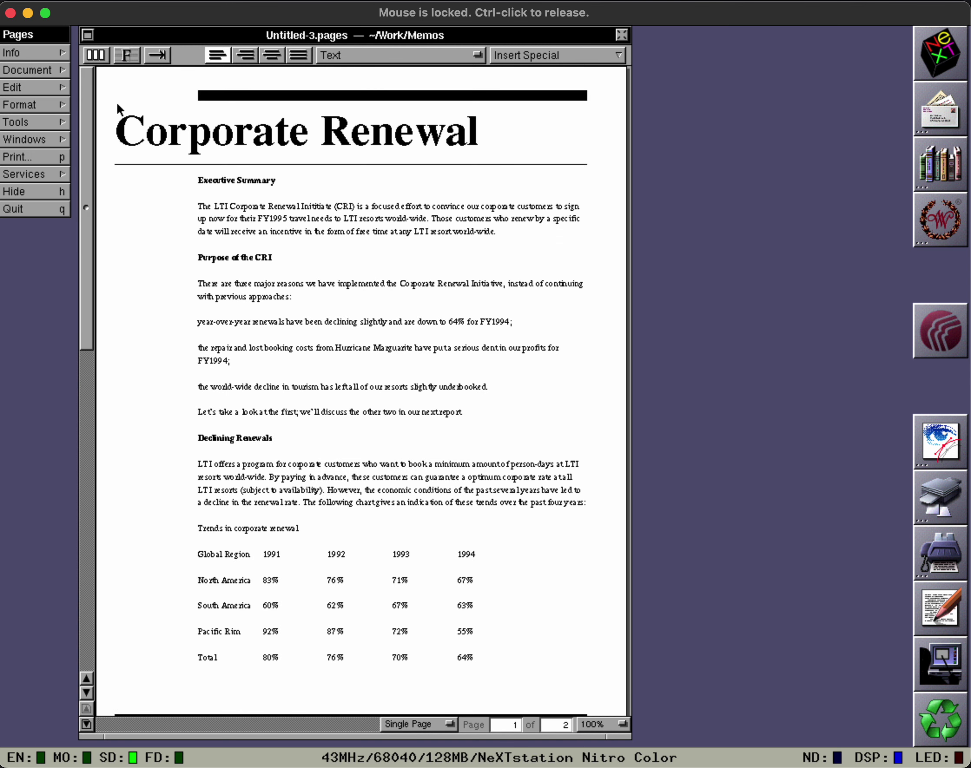
triple_click(232, 178)
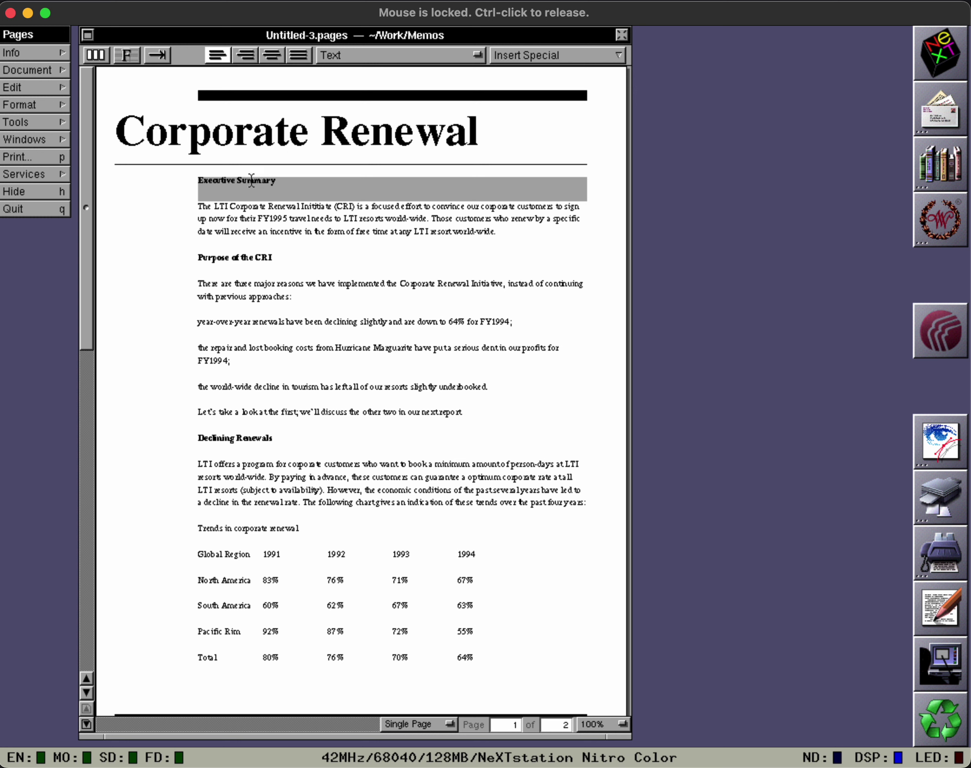
left_click(590, 58)
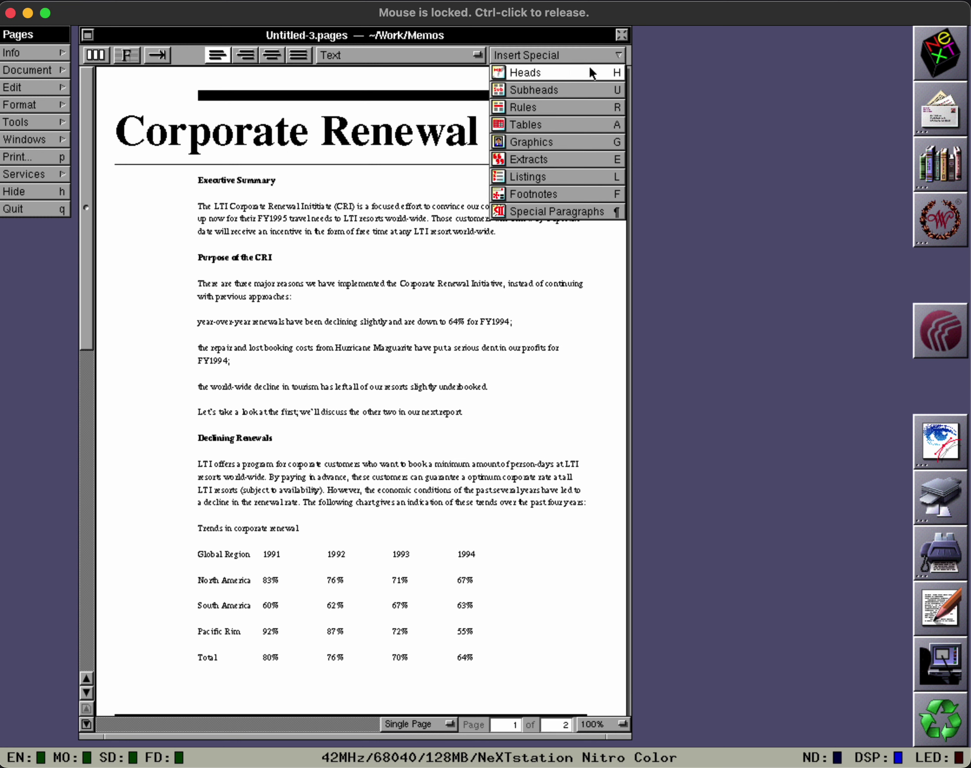
left_click(589, 68)
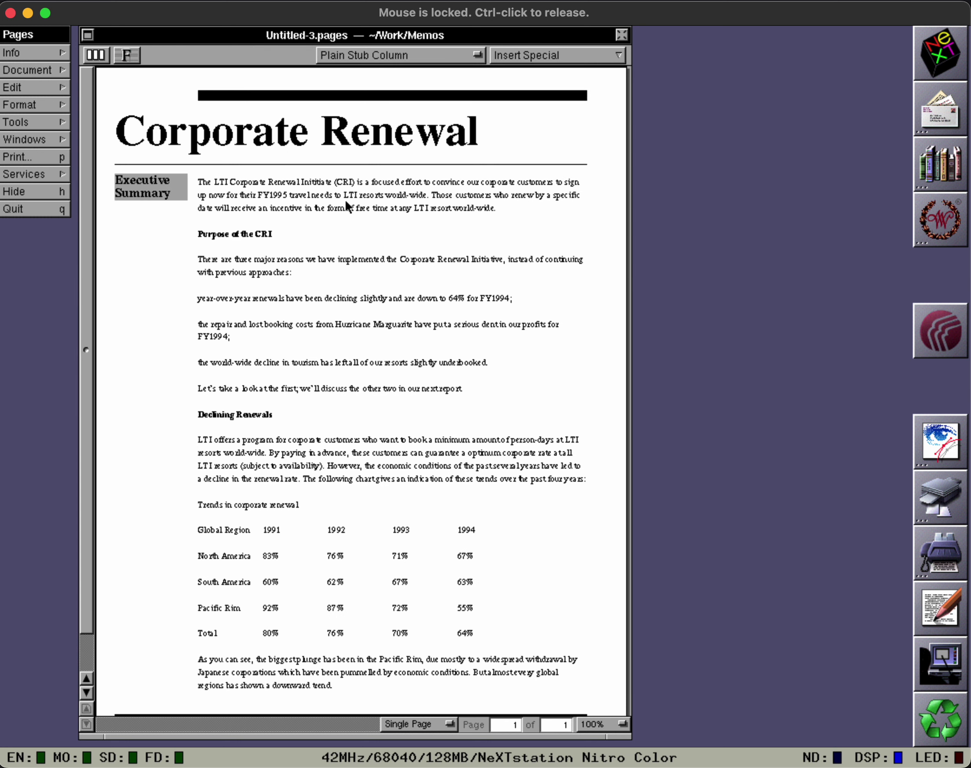
left_click(254, 234)
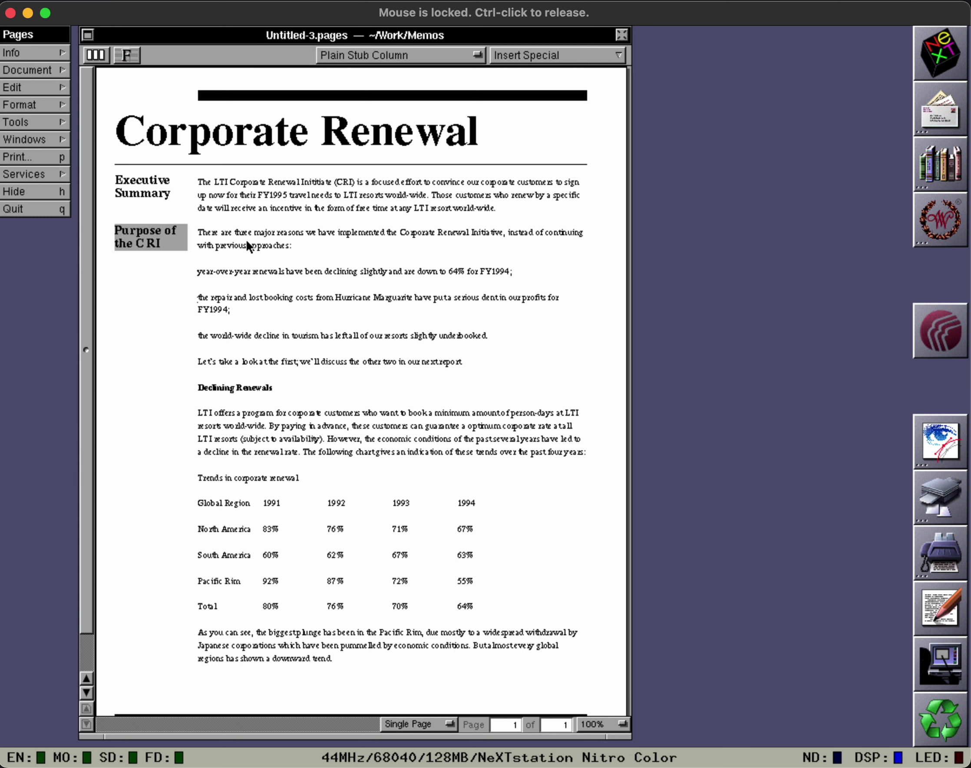
Step: Convert the three paragraphs of reasons, from "year-over-year renewals" to "slightly underbooked", into a Listings element
left_click_drag(195, 271, 505, 336)
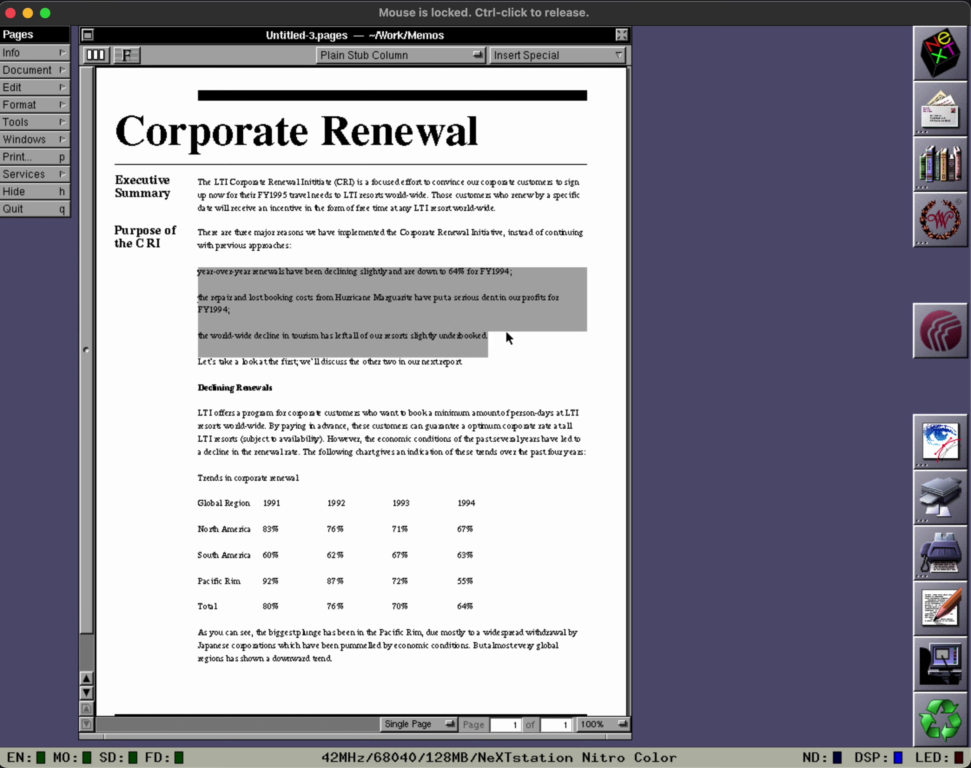
left_click(592, 55)
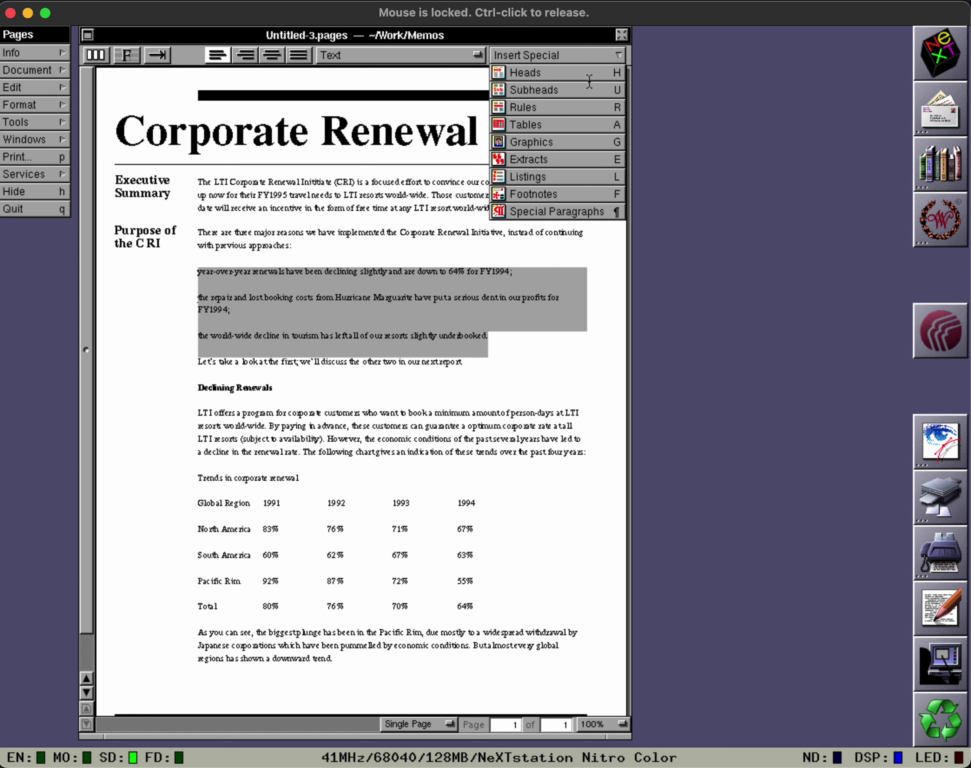
left_click(588, 177)
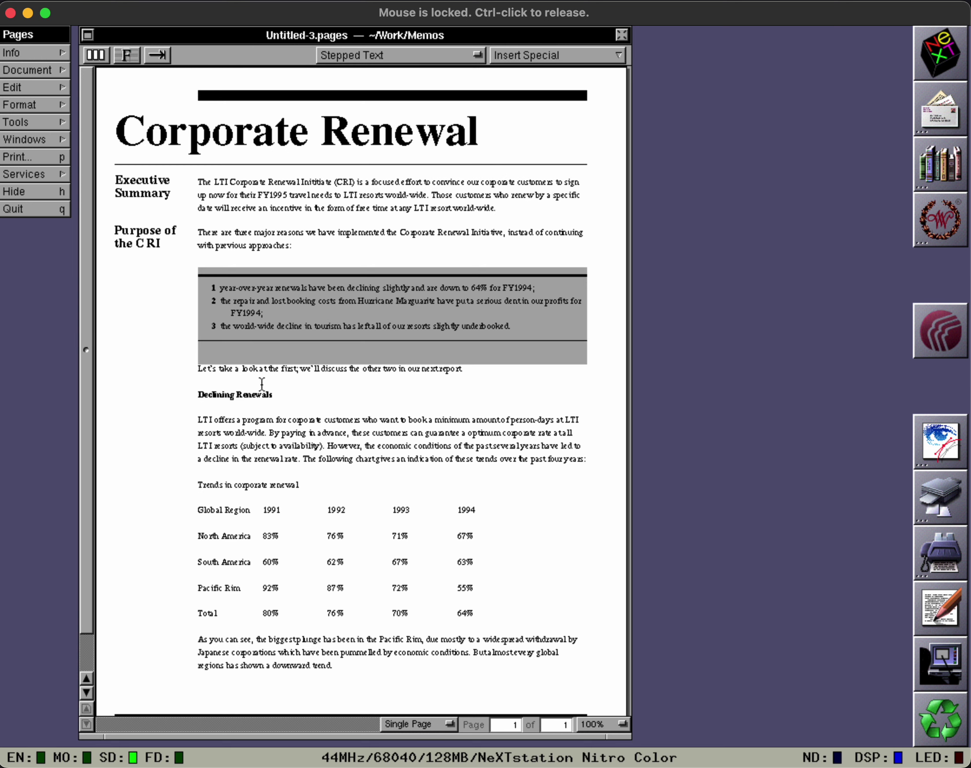
Step: Turn the "Declining Renewals" paragraph into a Subheads element
left_click(243, 394)
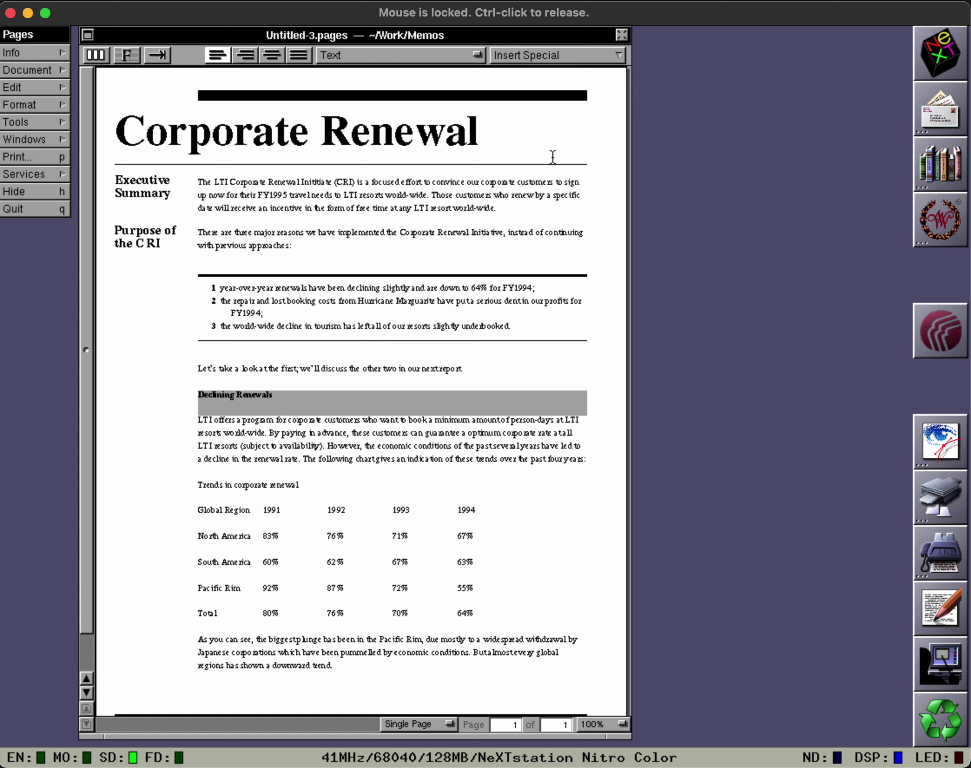
left_click(592, 55)
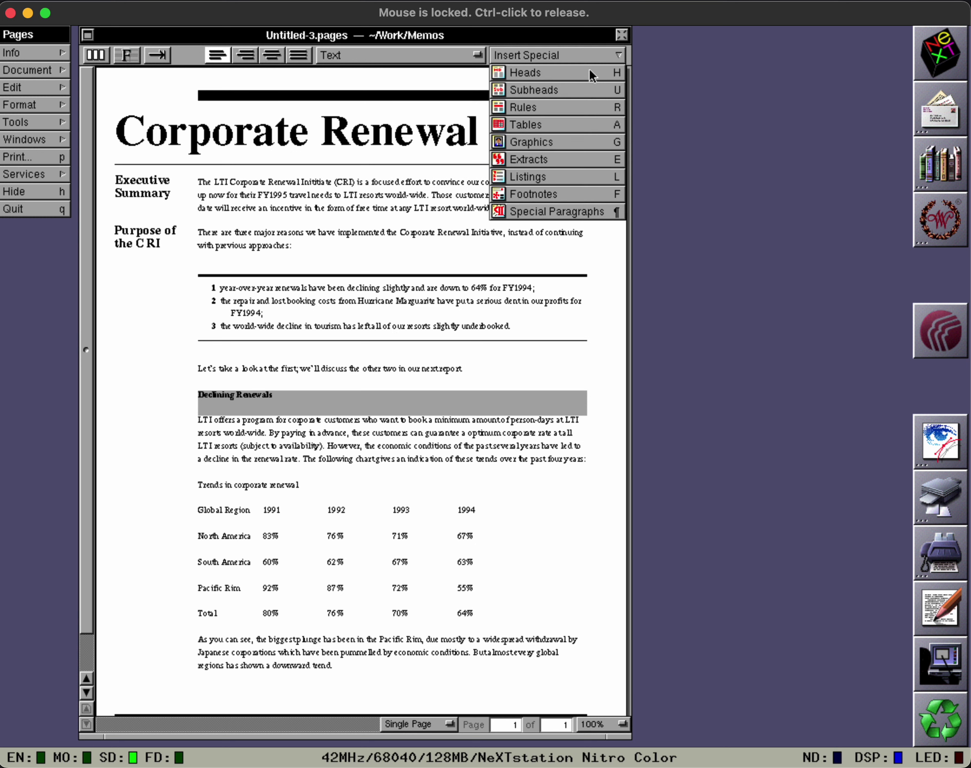
left_click(590, 88)
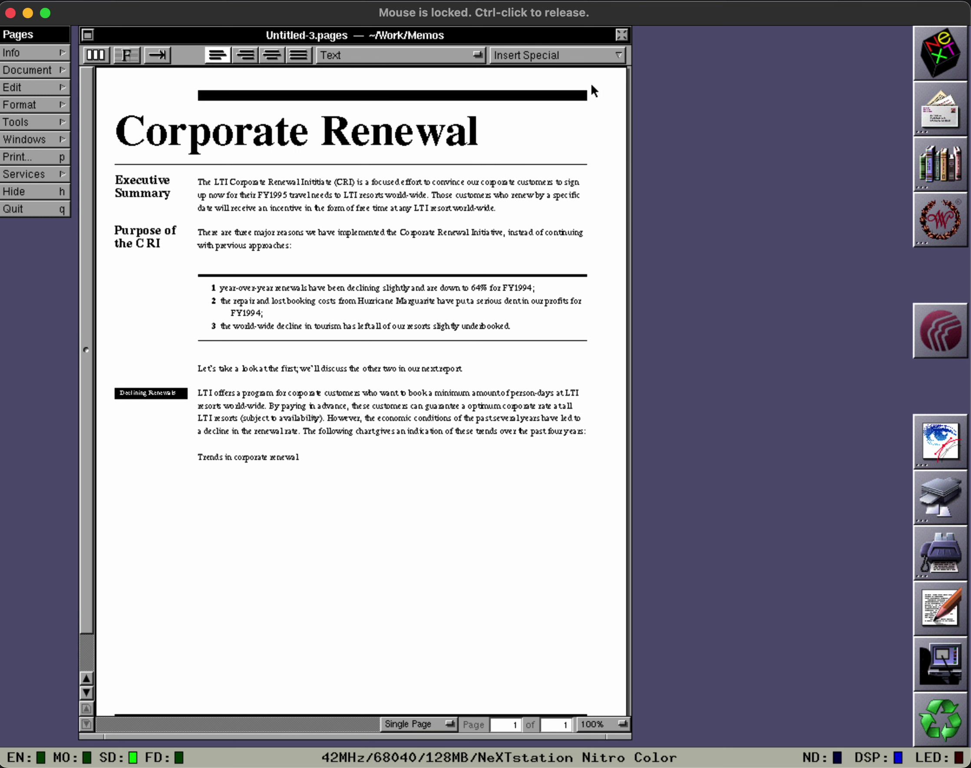
left_click(578, 97)
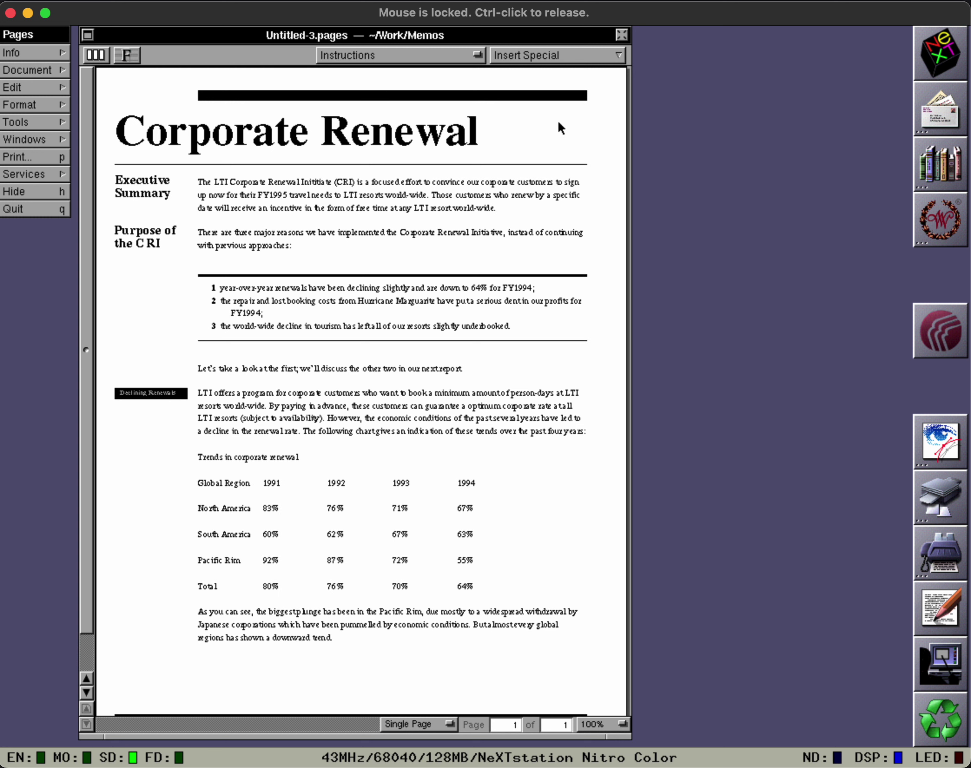
Step: Insert a Tables element from the "Trends in corporate renewal" line so that it becomes the table's title
left_click(239, 453)
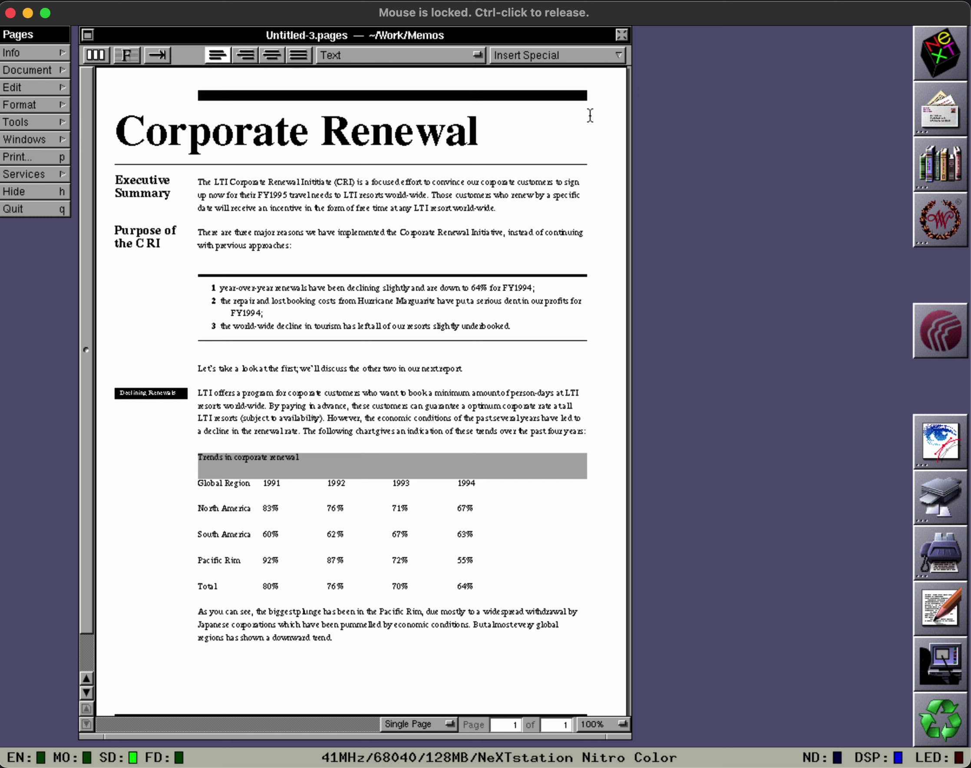
left_click(593, 62)
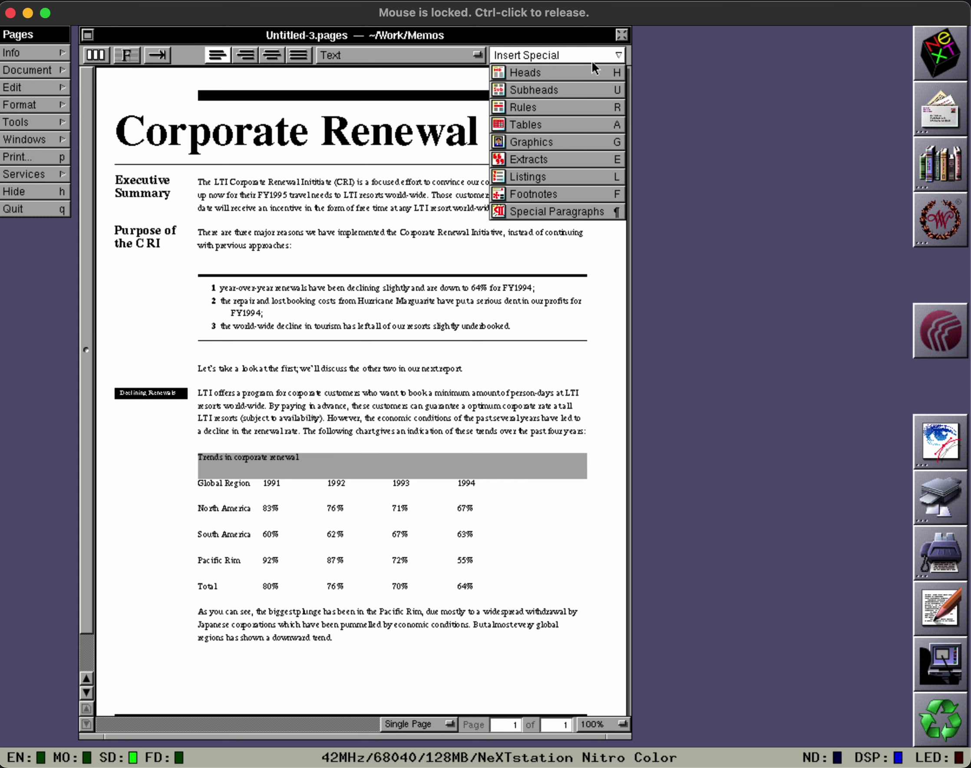
left_click(595, 124)
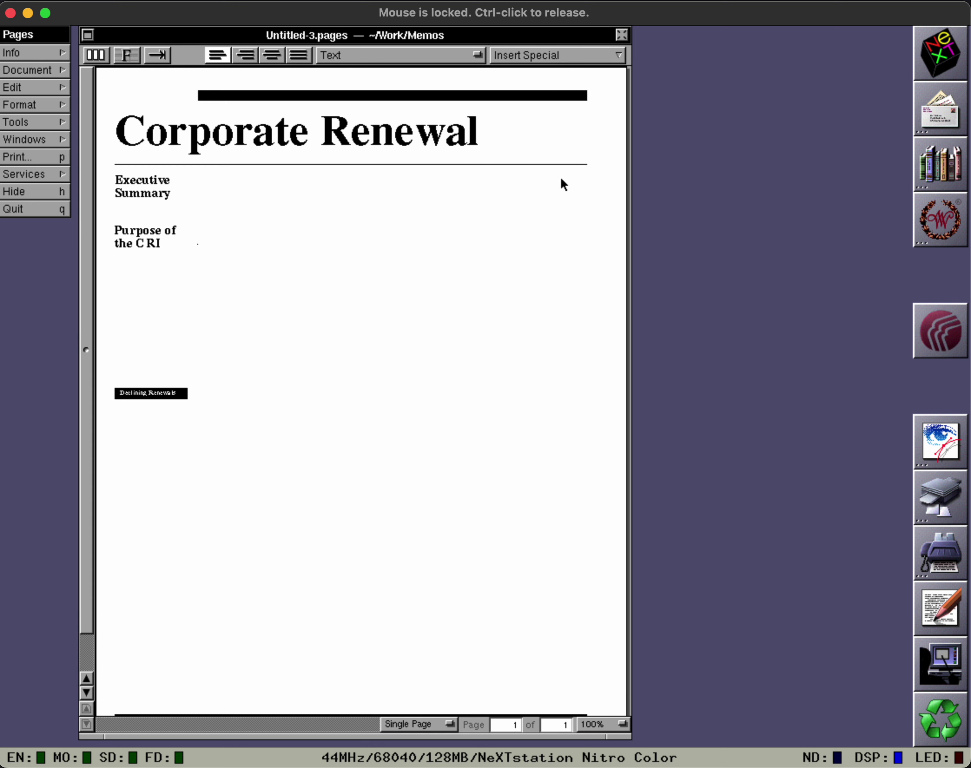
Step: Move the "Global Region" header line with the years 1991 to 1994 from the body text into the table's label row
left_click_drag(199, 520, 442, 488)
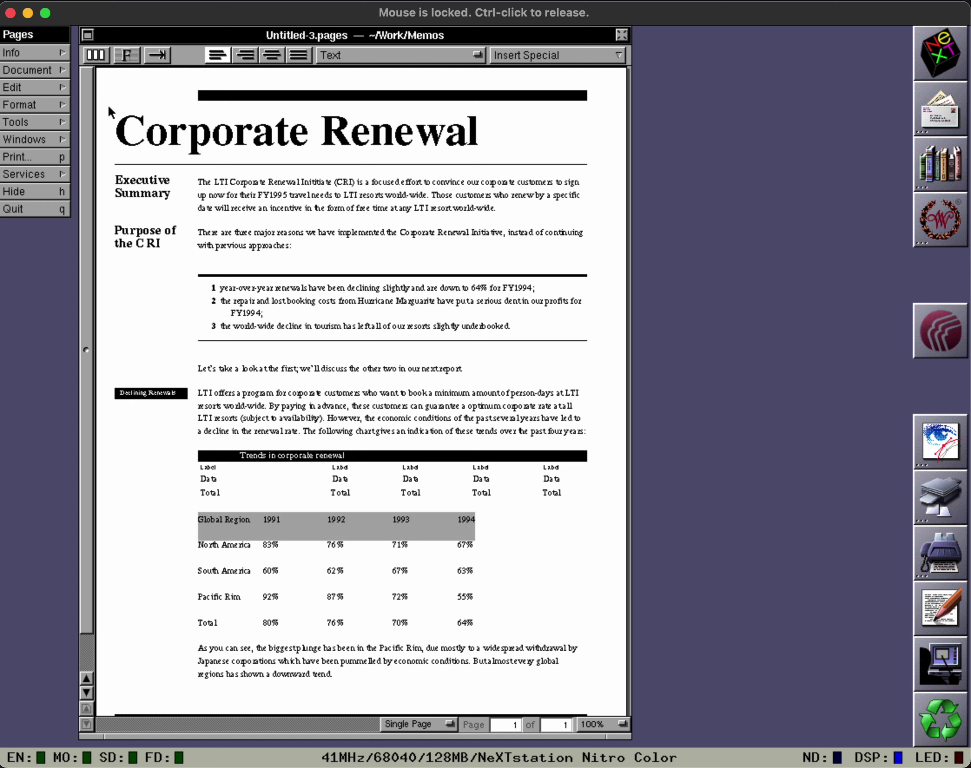
left_click(12, 87)
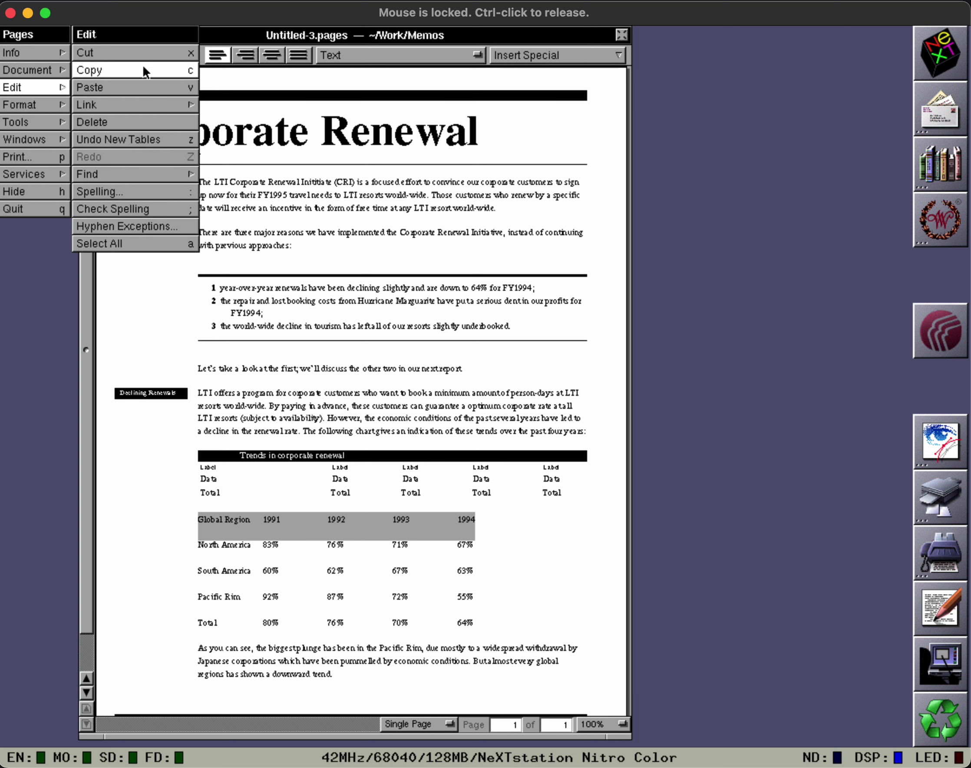
left_click(155, 52)
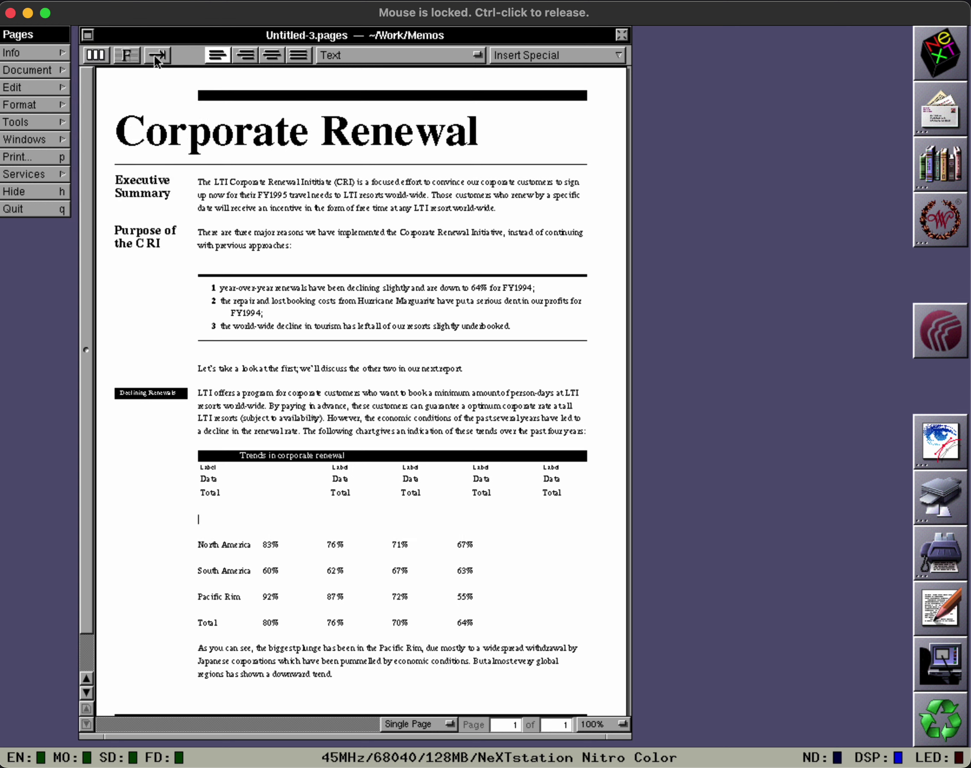
key("BackSpace")
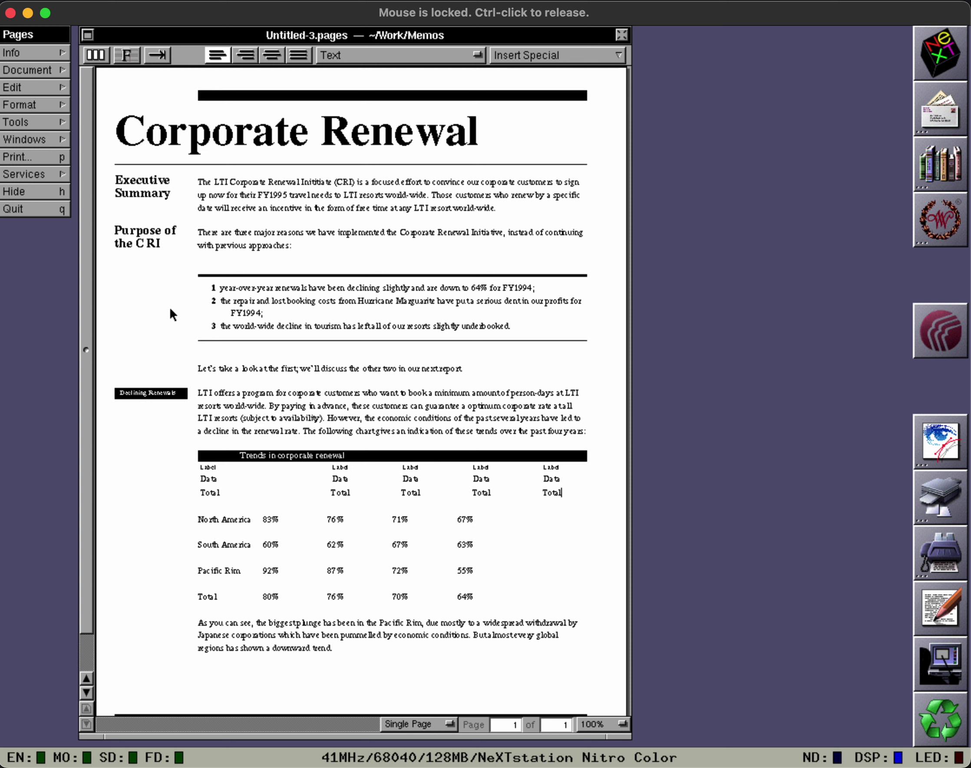
left_click(212, 466)
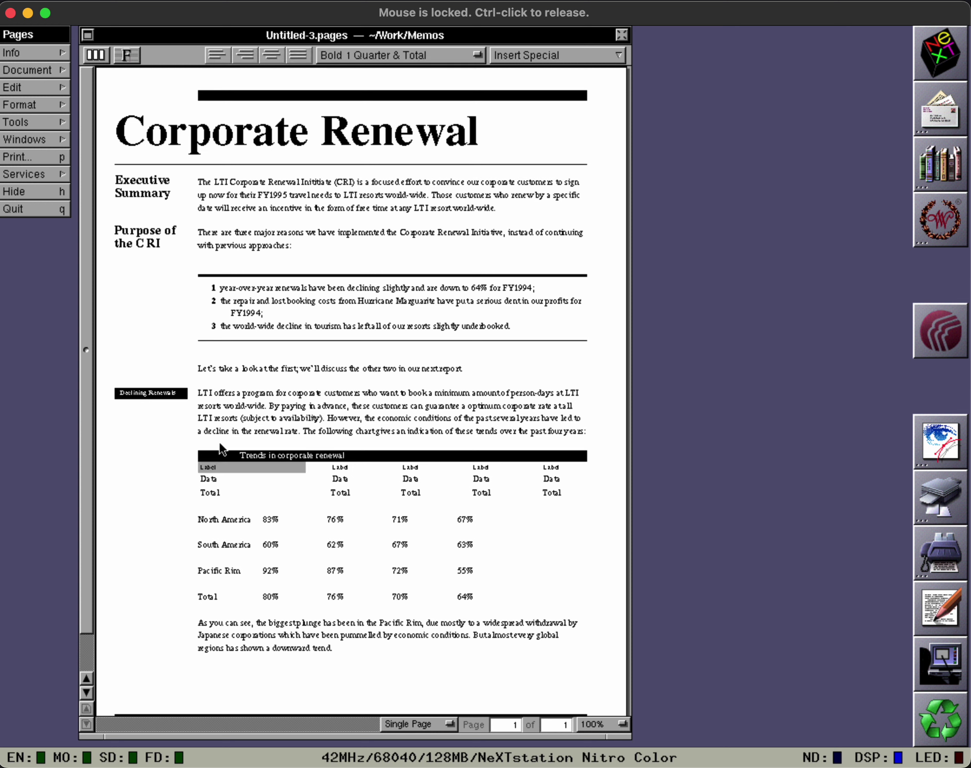
left_click(56, 87)
left_click(141, 87)
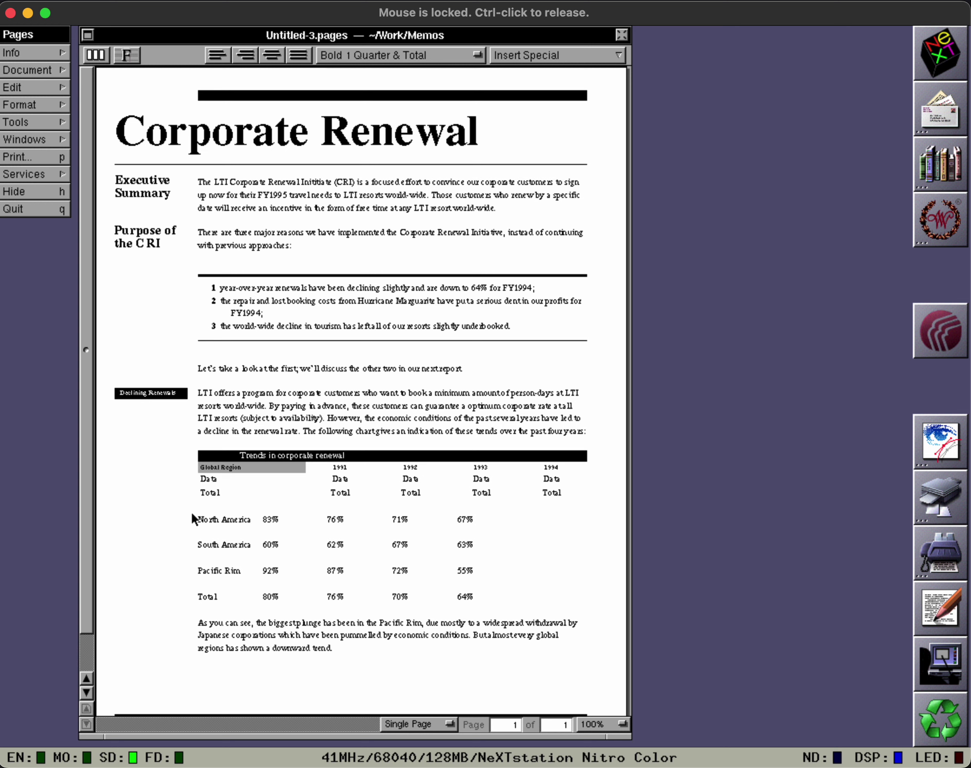
Step: Move the North America, South America and Pacific Rim lines from the body text into the table's Data row
mouse_move(193, 518)
left_mouse_down()
mouse_move(379, 562)
mouse_move(494, 572)
left_mouse_up()
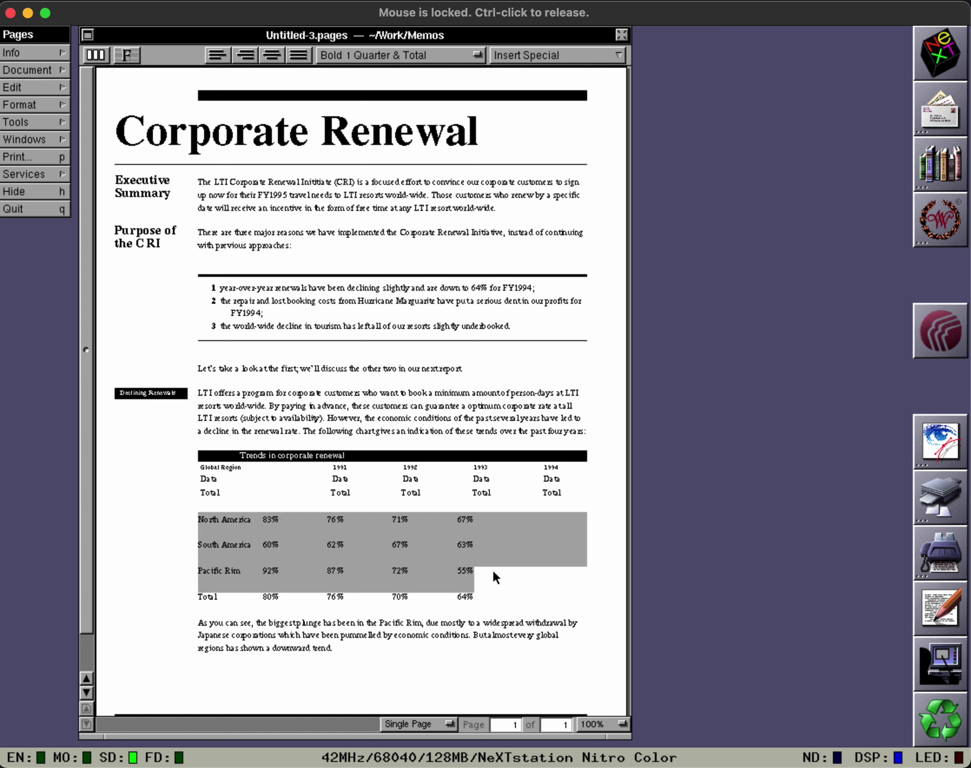
key("BackSpace")
key("BackSpace")
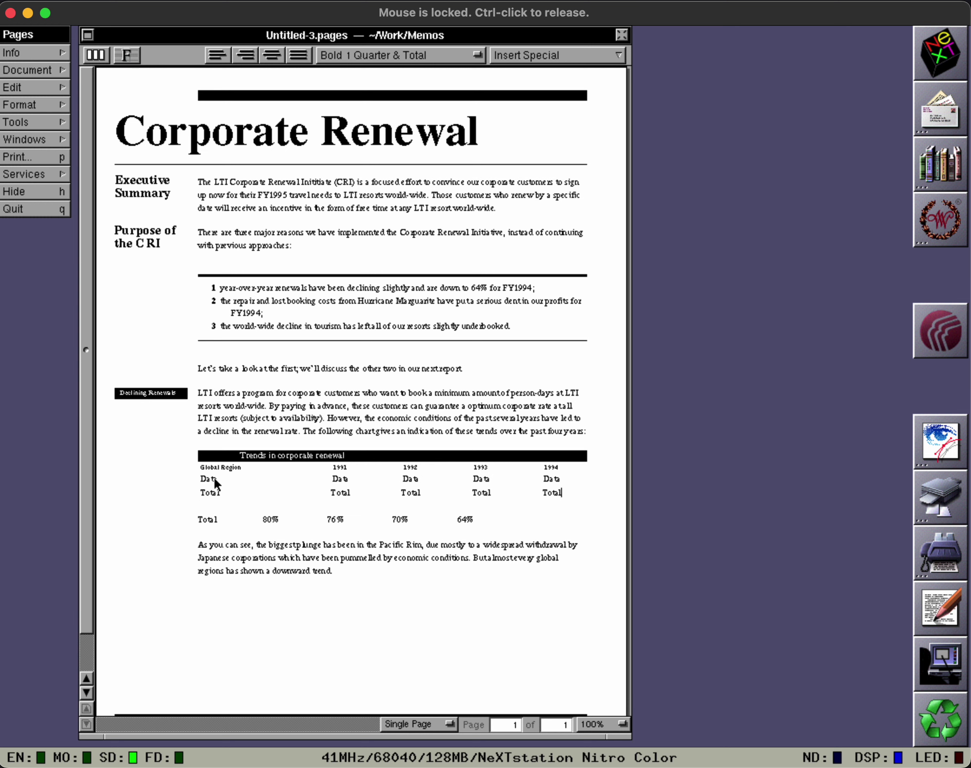
double_click(215, 477)
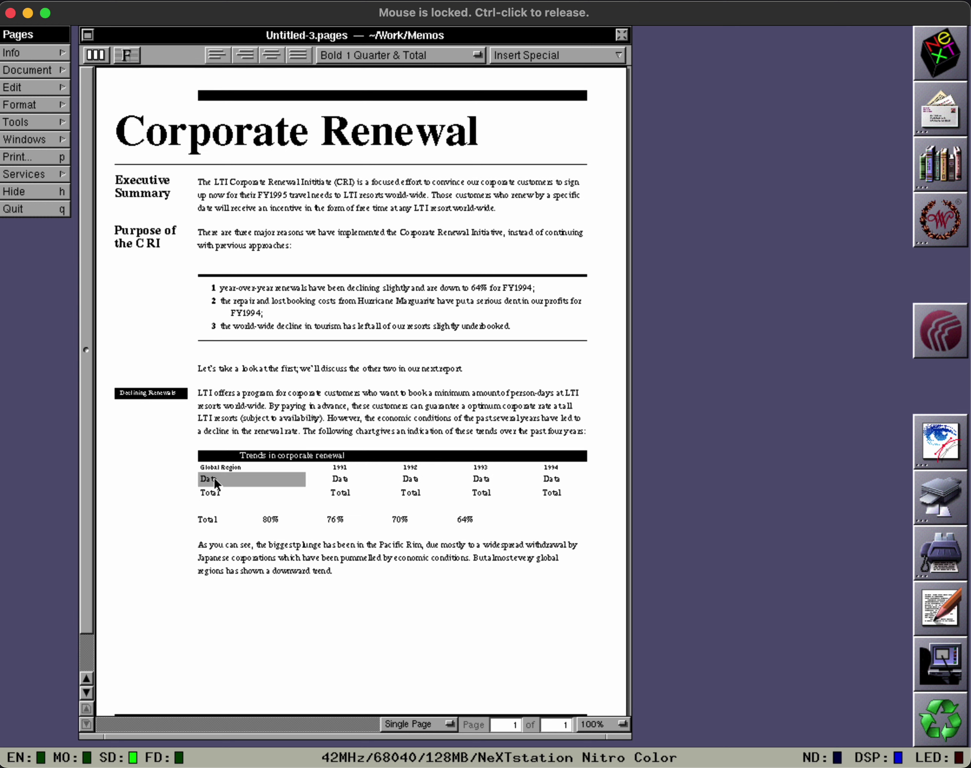
key("super+c")
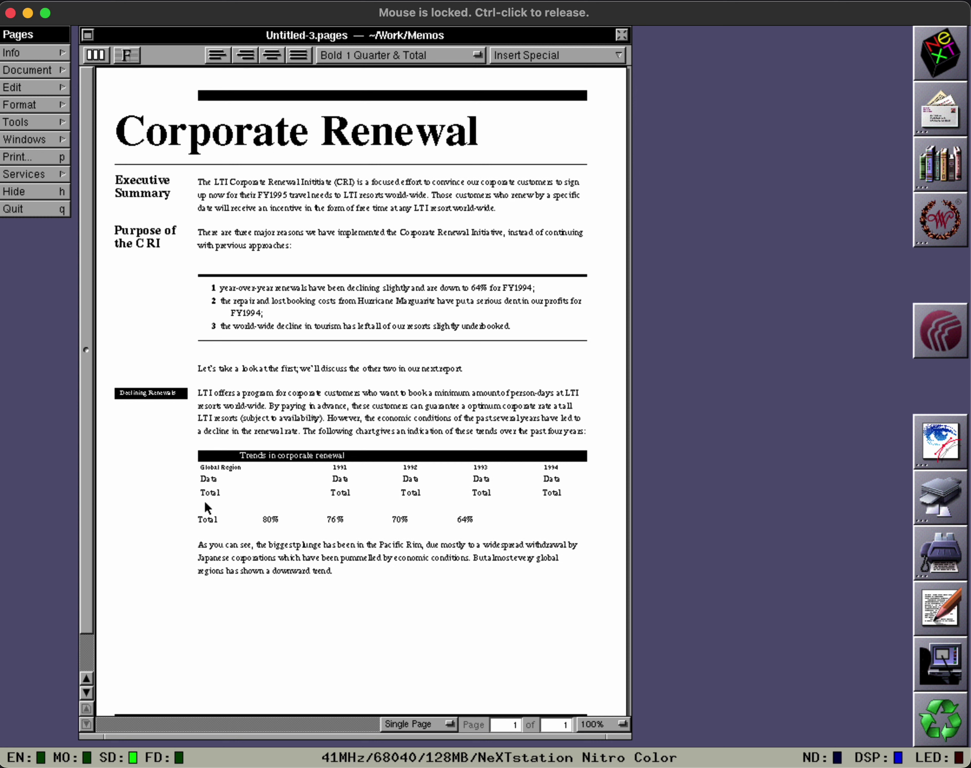
key("super+v")
Step: Move the Total line with its percentages from the body text into the table's Total row
left_click_drag(397, 553, 494, 553)
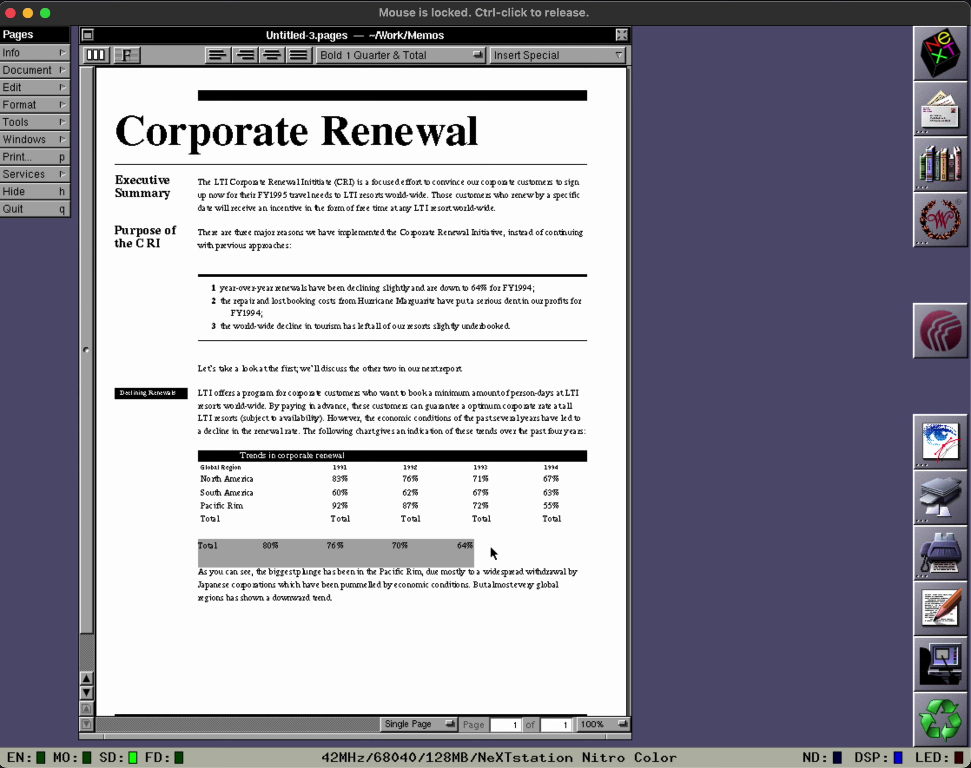
key("BackSpace")
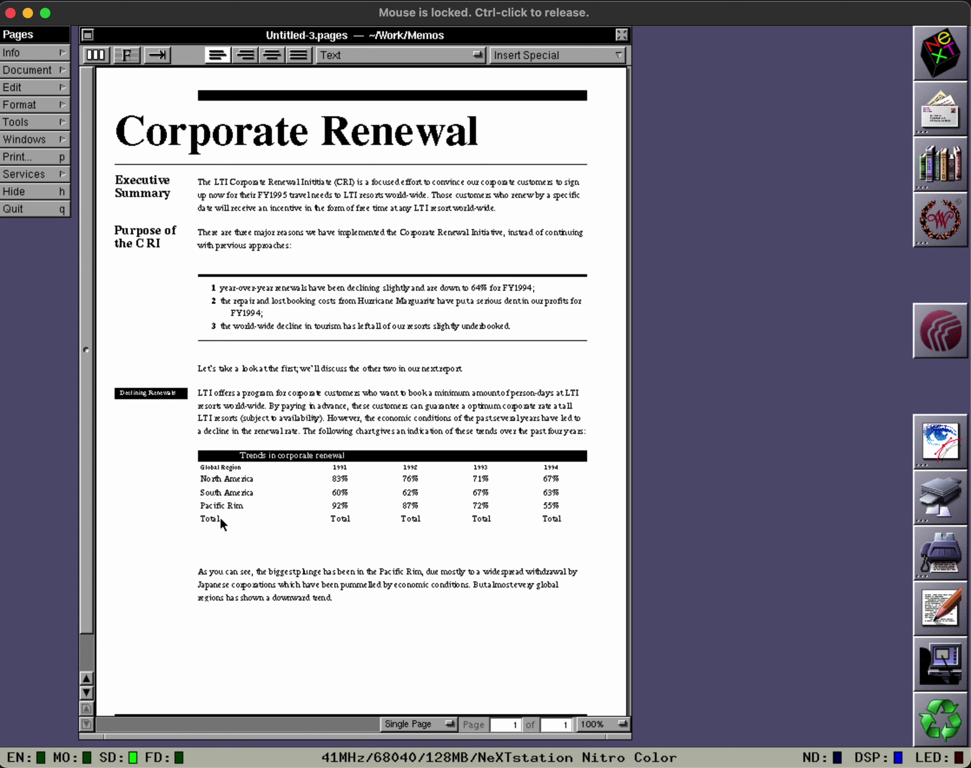
left_click(217, 516)
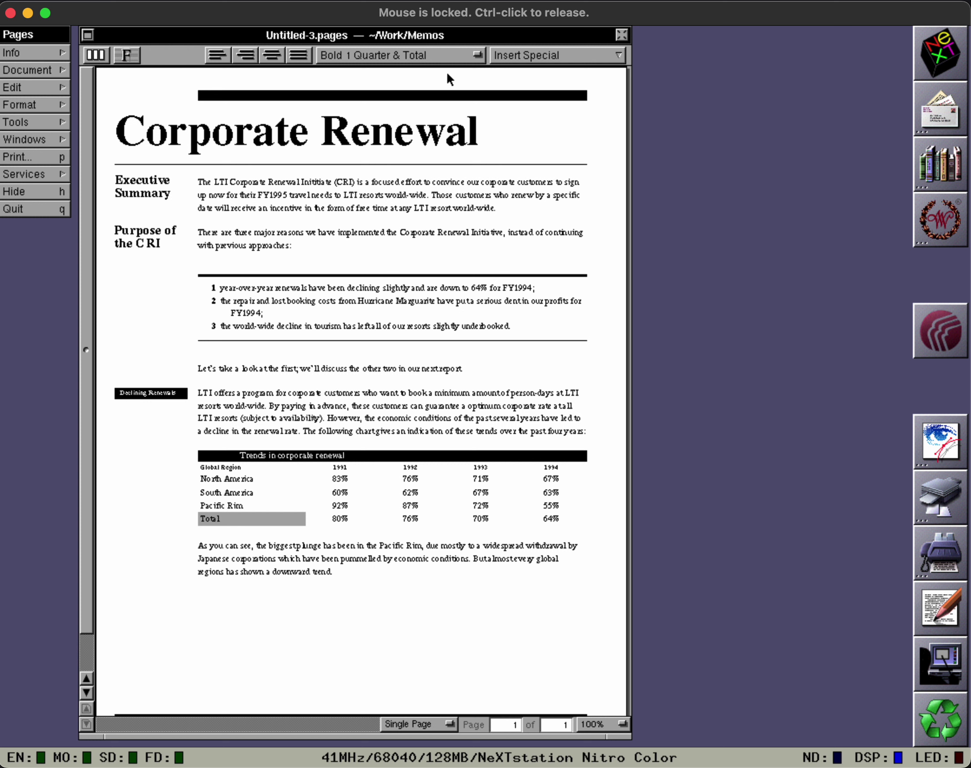
Step: Change the table's style to 1 Quarter & Total and add a Borders element around it
left_click(448, 56)
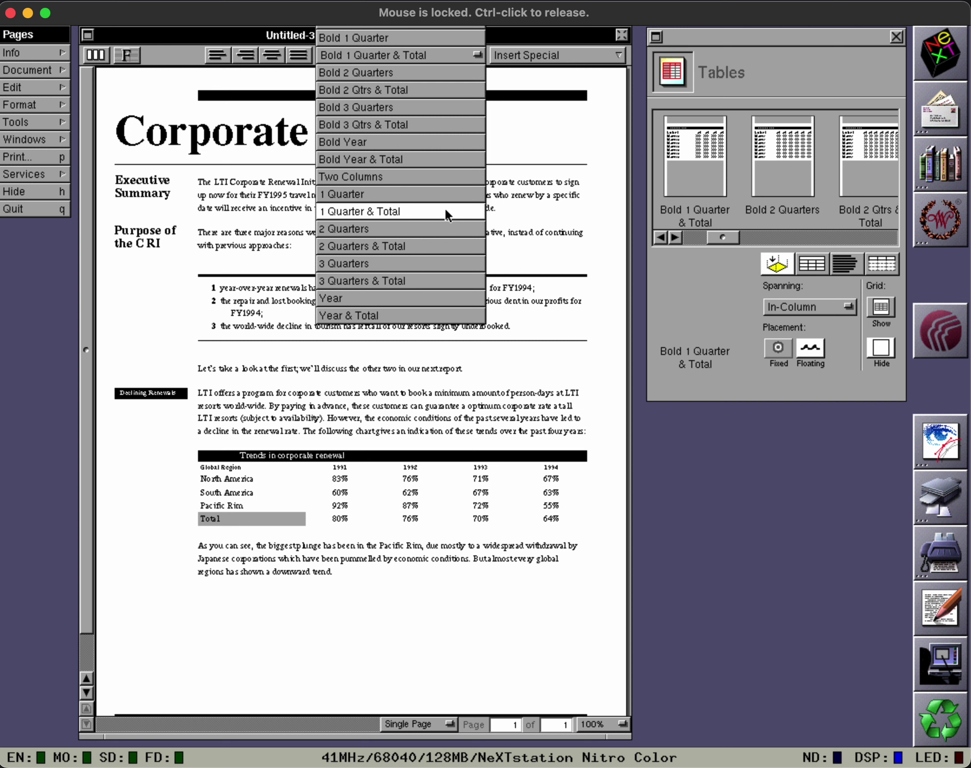
left_click(444, 208)
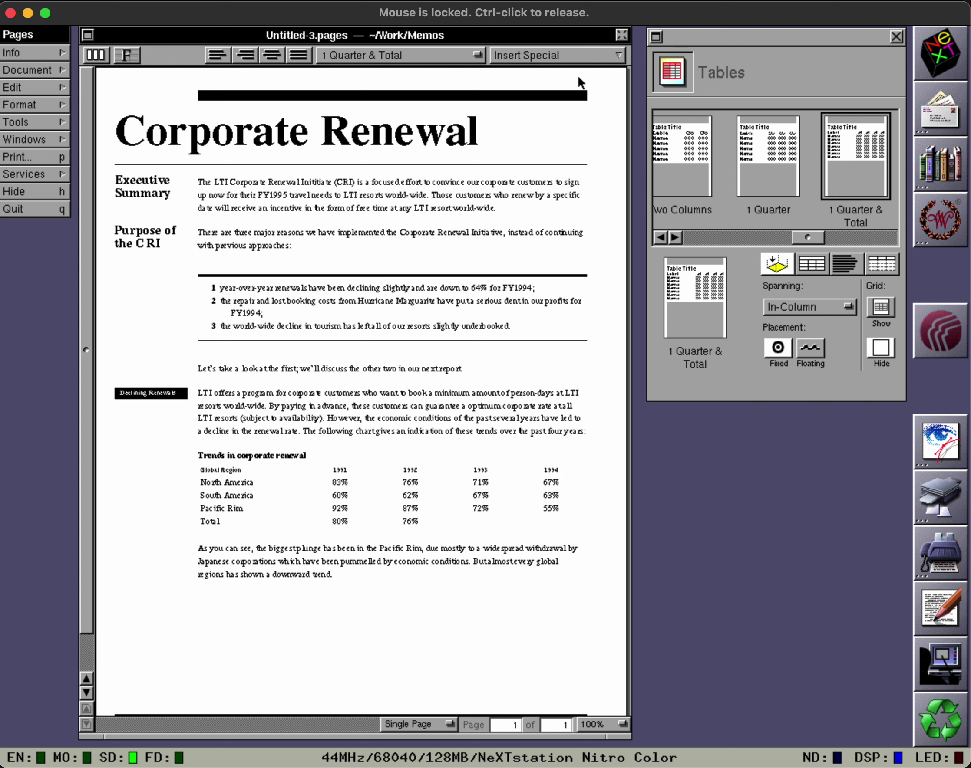
left_click(578, 55)
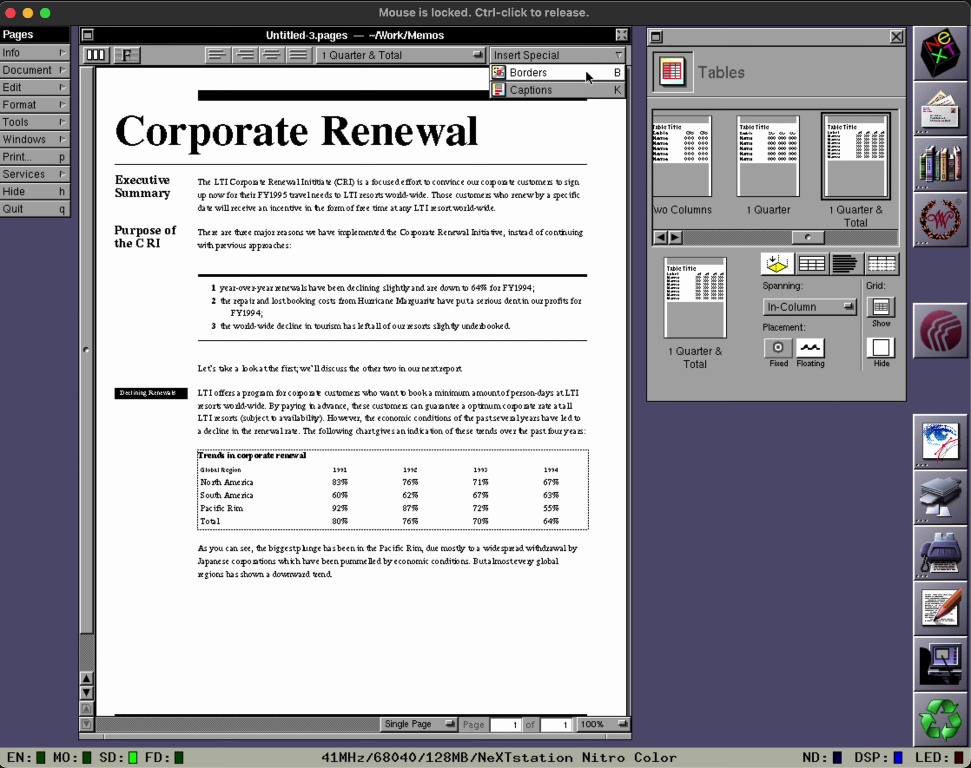
left_click(585, 72)
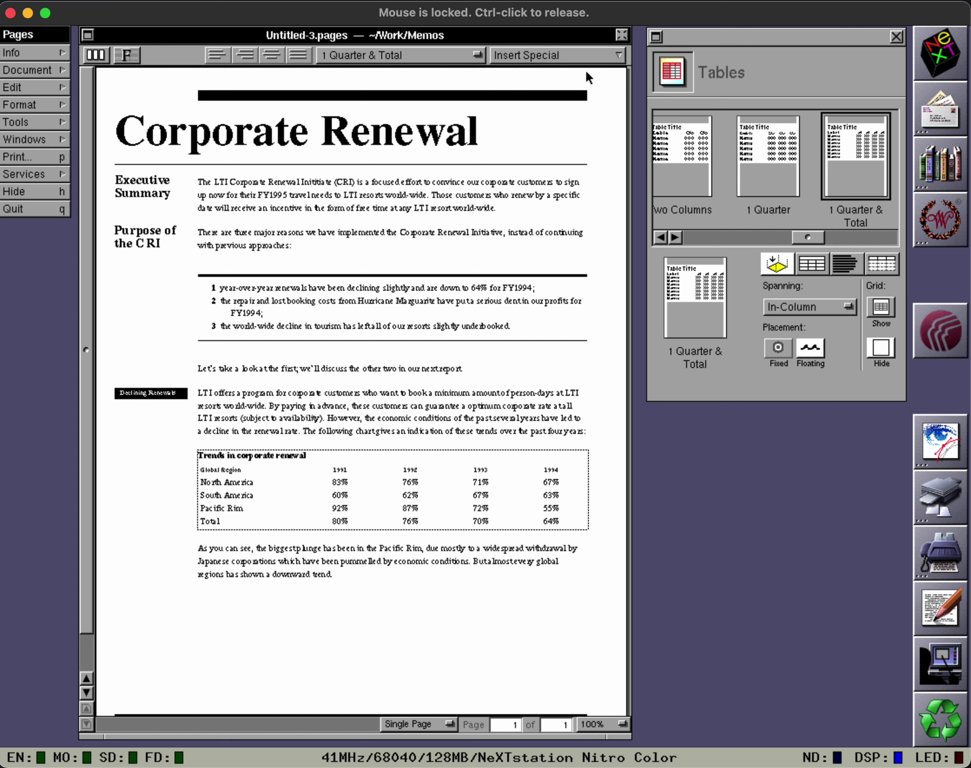
left_click(487, 193)
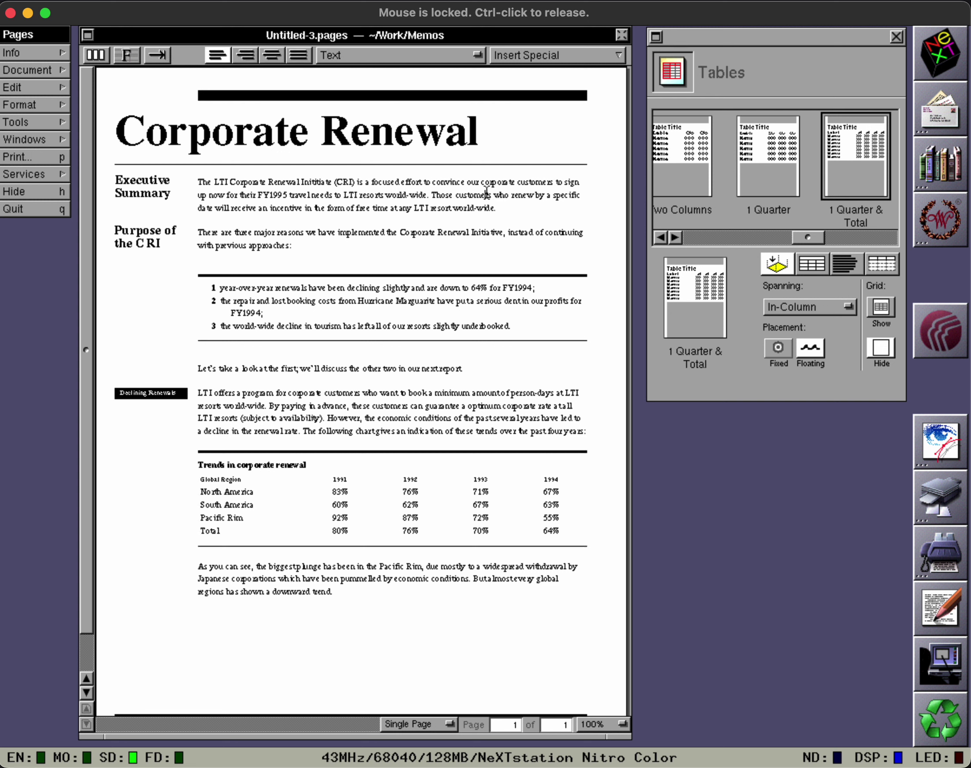
Step: Save the report as CRI in the Work folder's Reports subfolder and close it along with the Tables inspector
key("super+s")
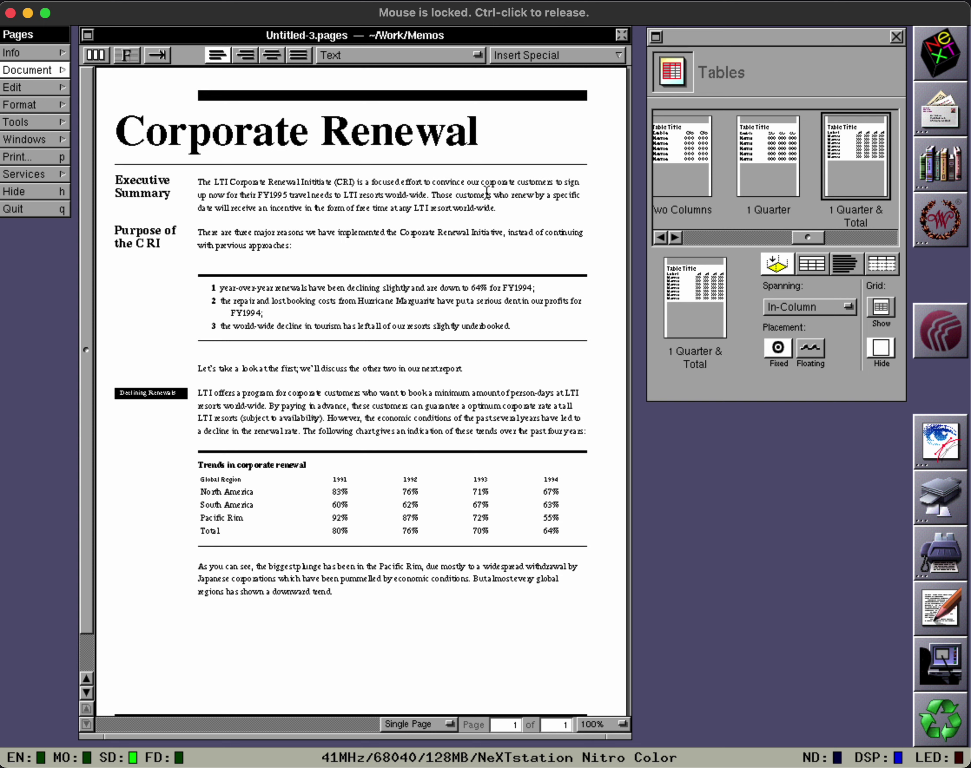
left_click(457, 293)
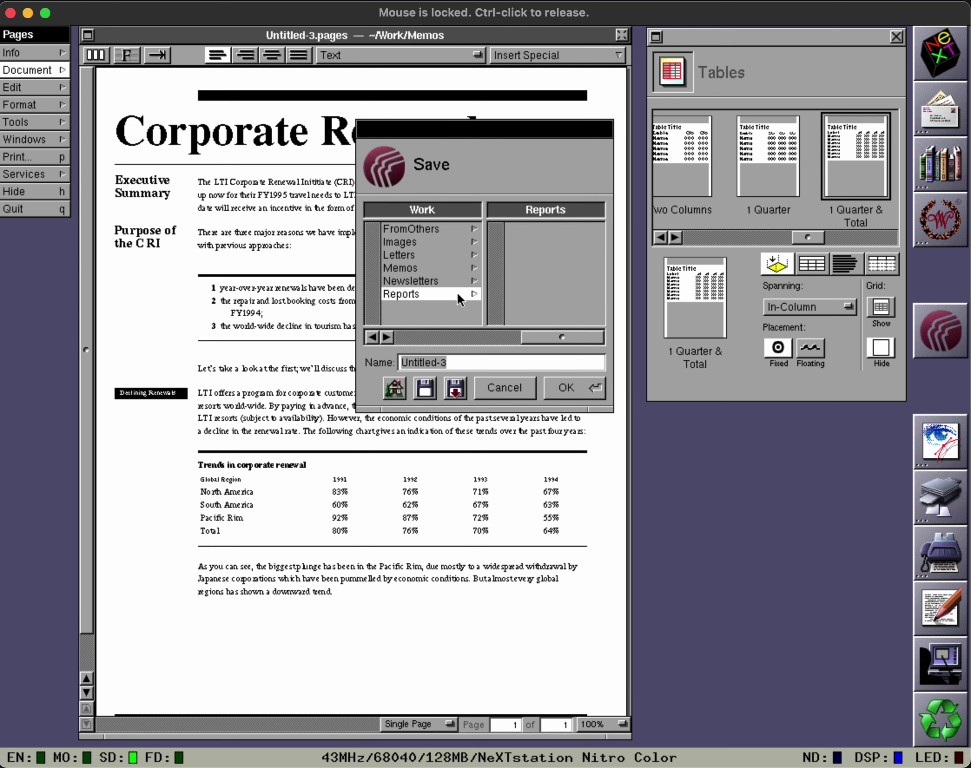
type("CRI")
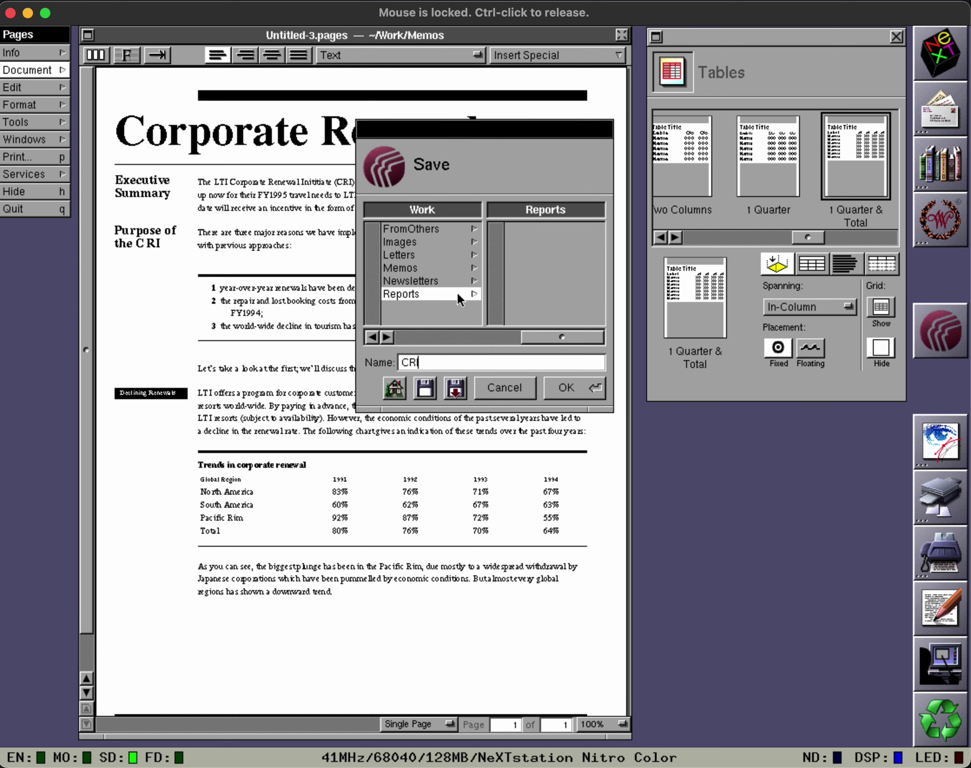
key("Return")
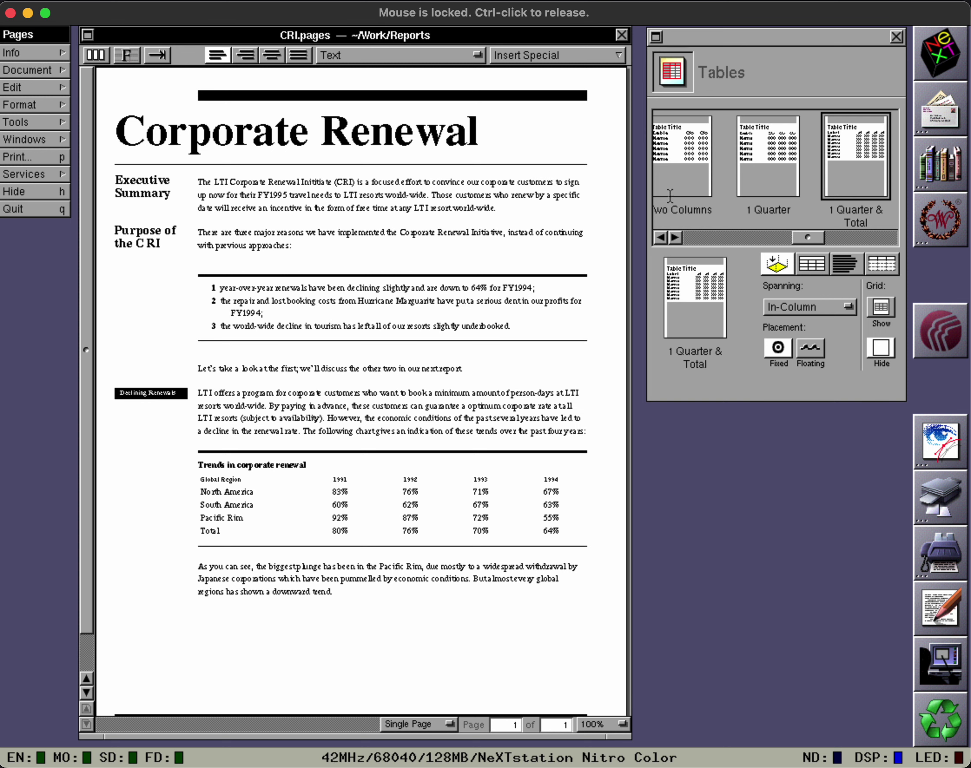
left_click(891, 33)
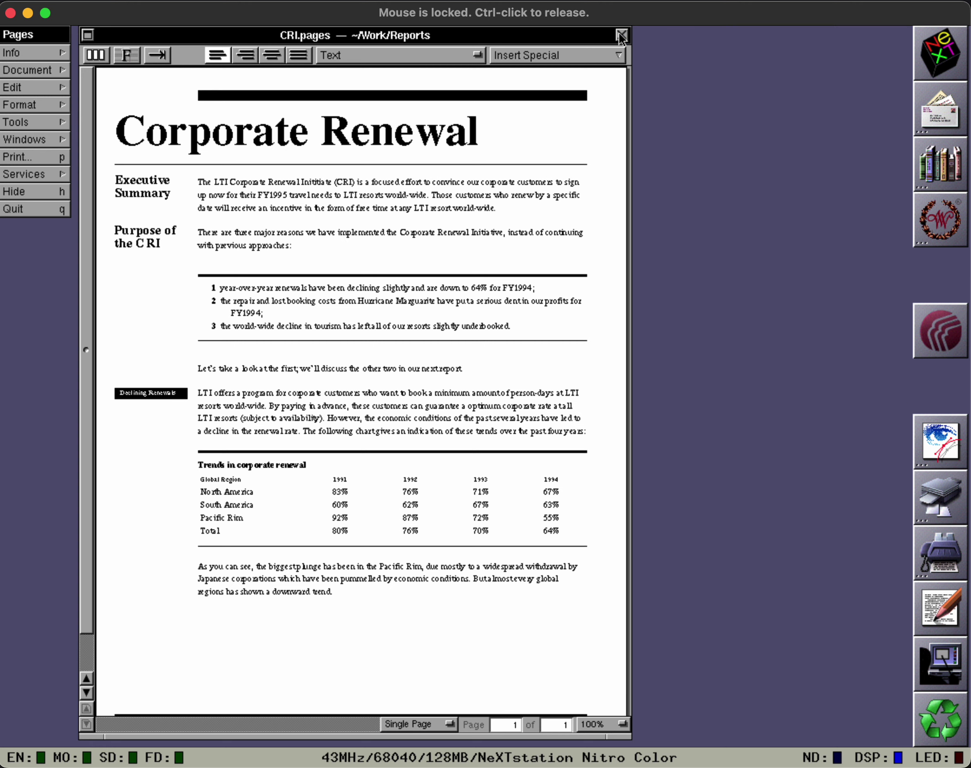
left_click(619, 35)
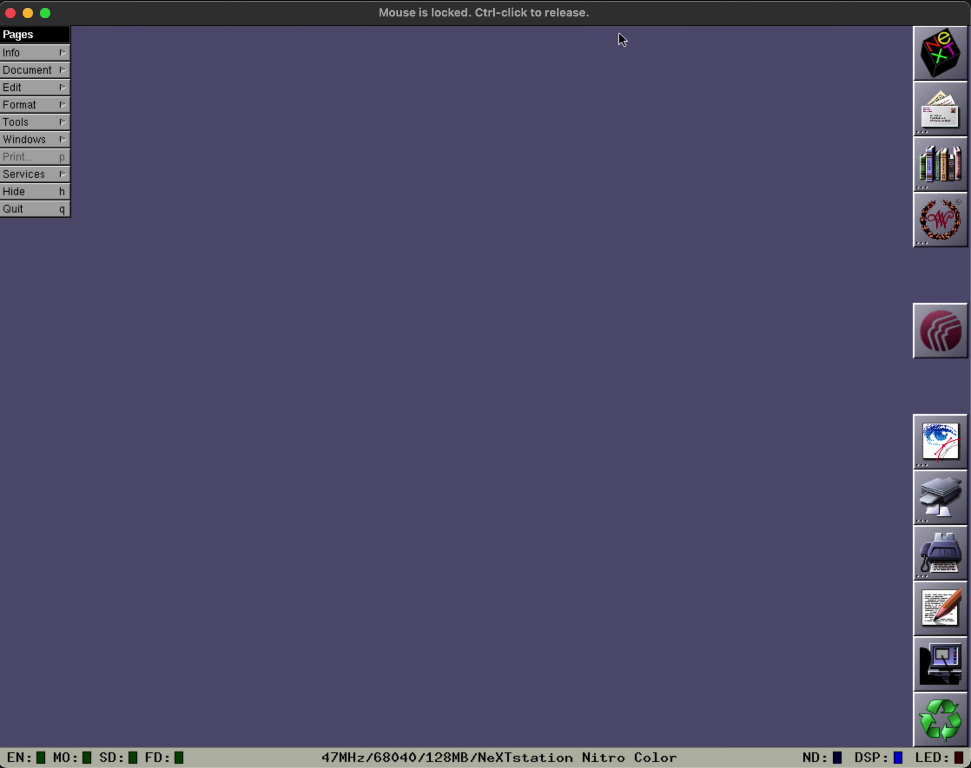
Step: Create a new Pages document and show the Palette beside it
key("super+h")
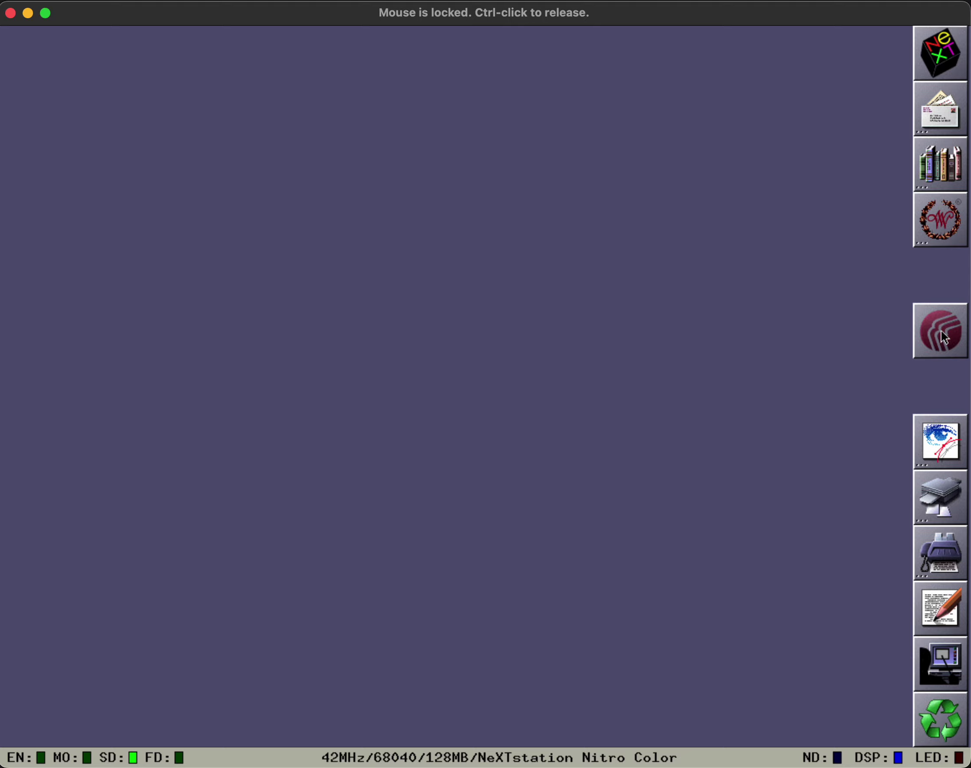
double_click(942, 331)
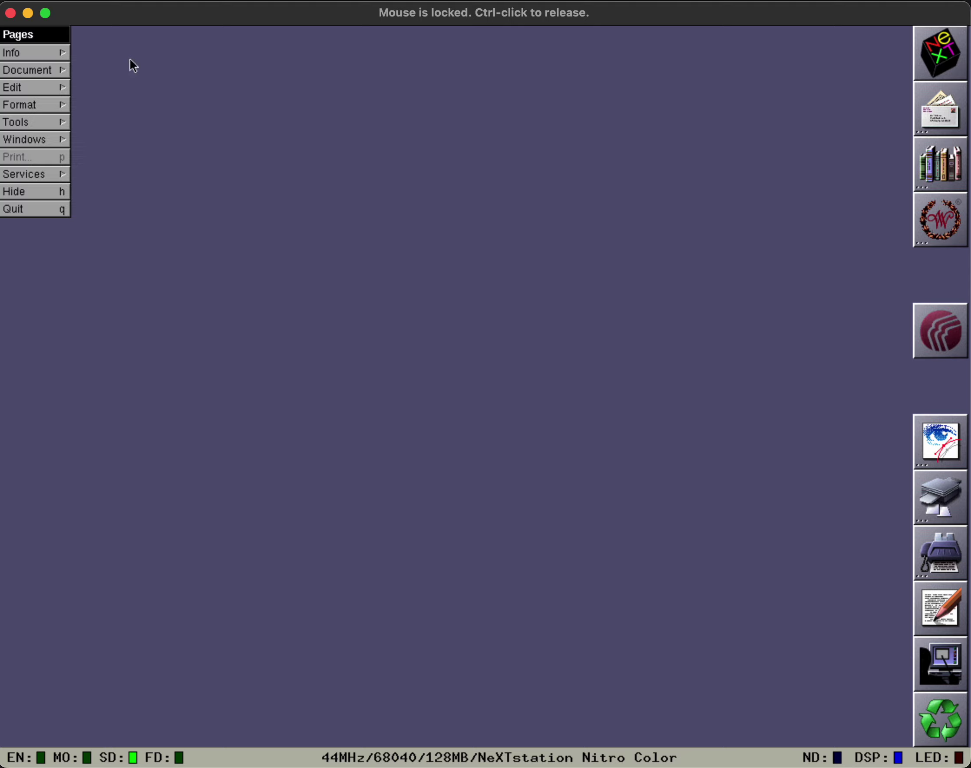
left_click_drag(59, 70, 113, 75)
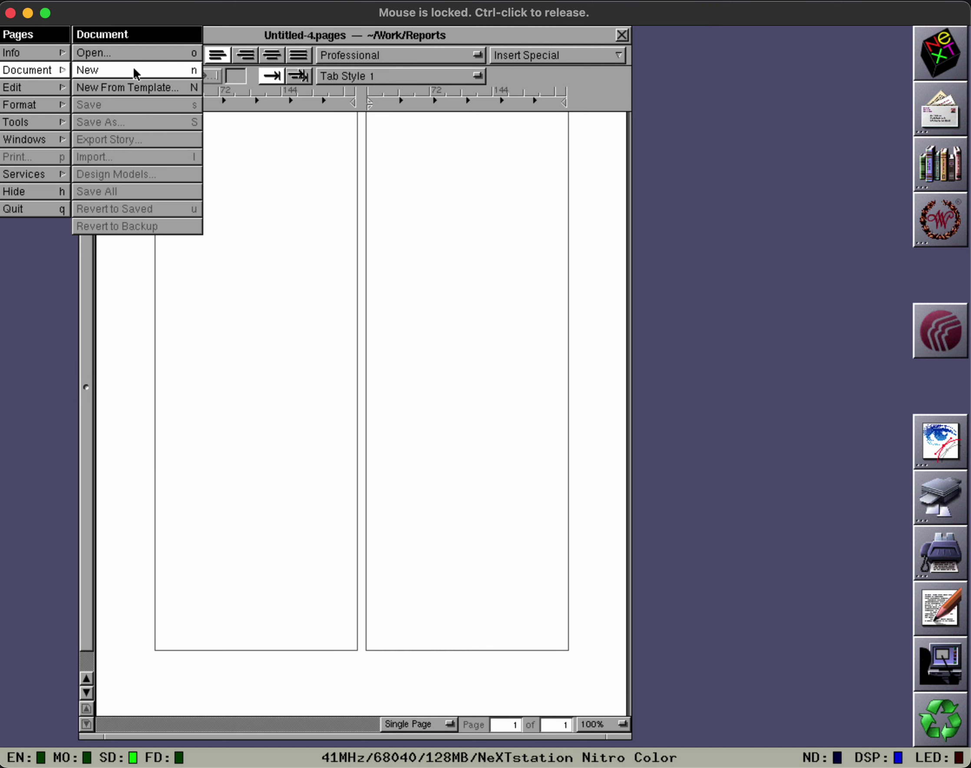
left_click_drag(48, 124, 144, 126)
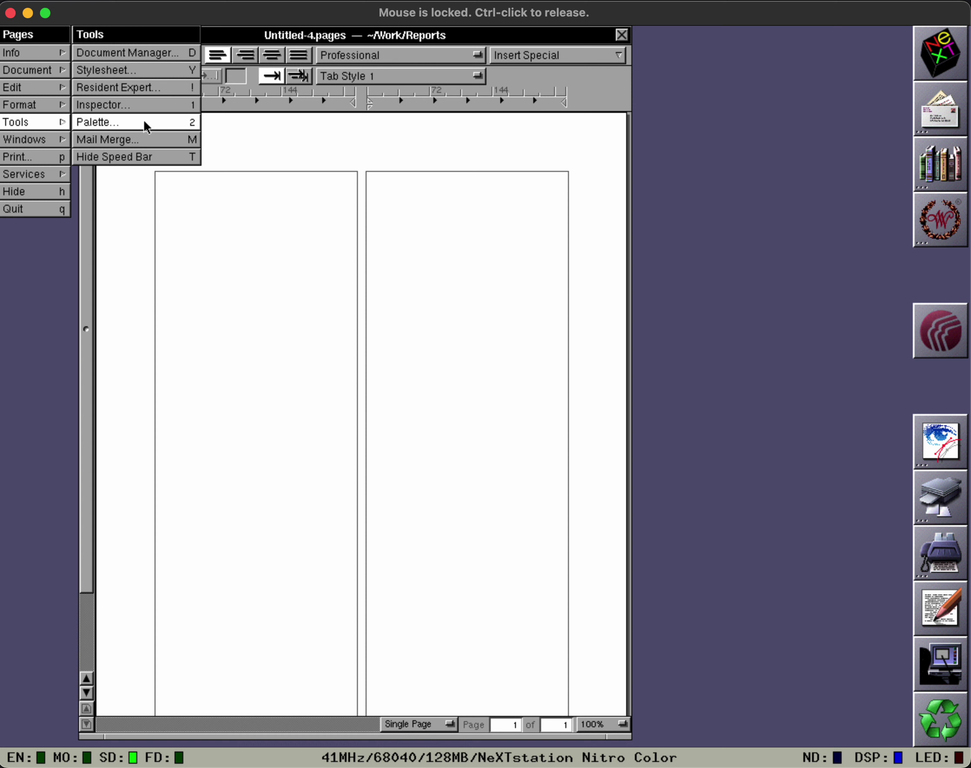
left_click_drag(143, 119, 143, 121)
Step: Examine each element group in the Palette, from Global Elements through Special Text Treatments
left_click(64, 266)
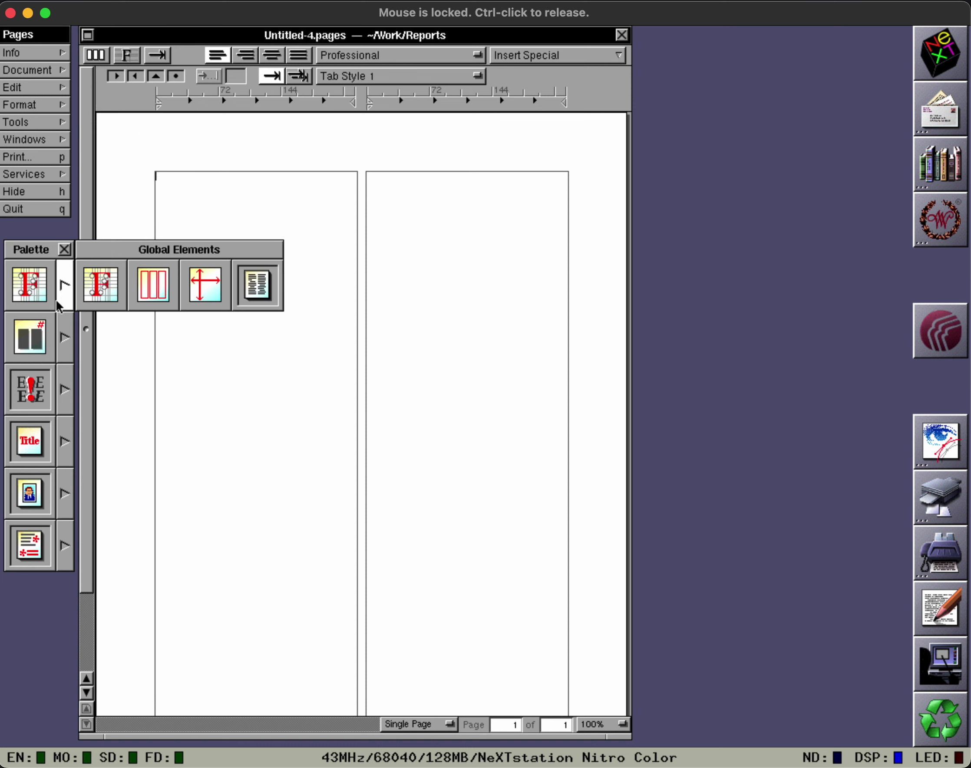
left_click(63, 331)
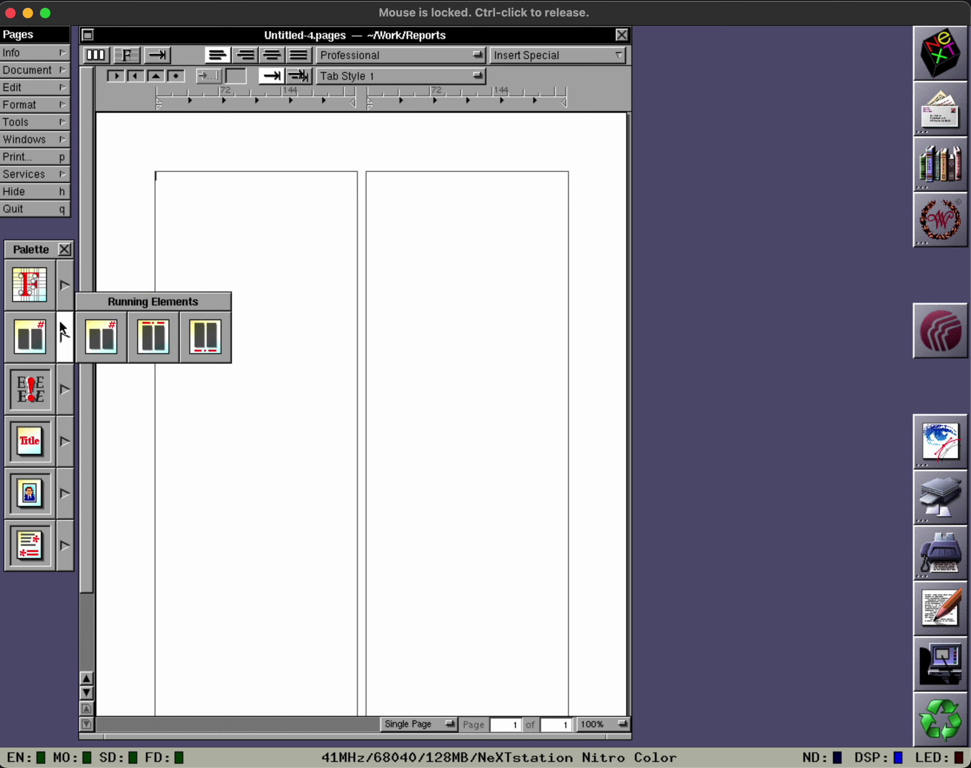
left_click(63, 382)
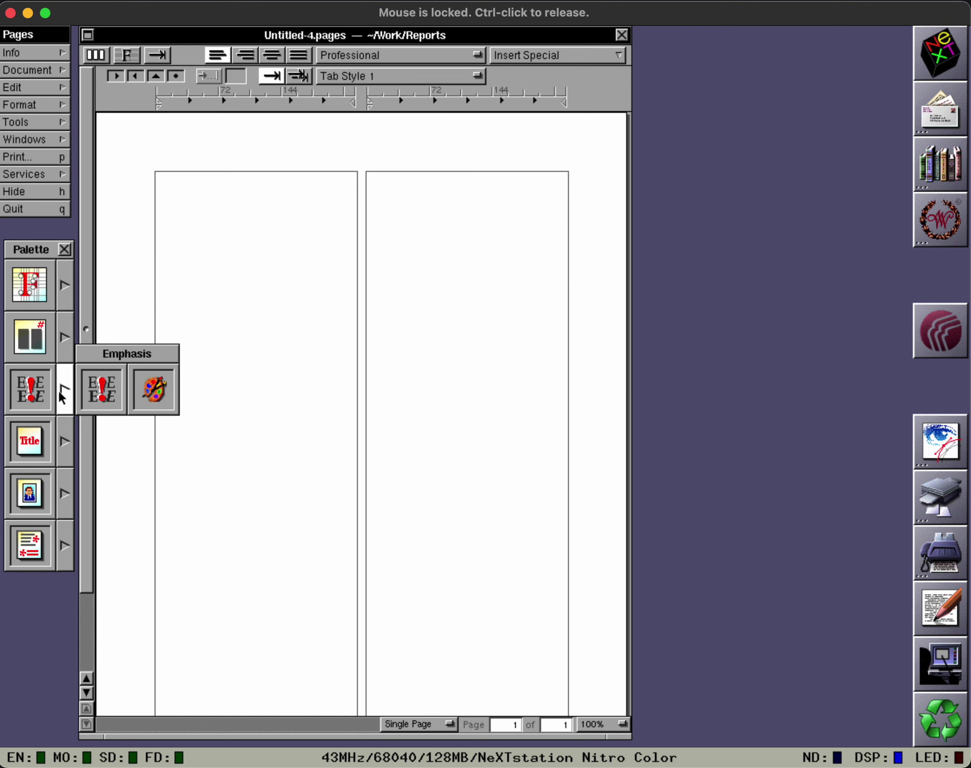
left_click(62, 422)
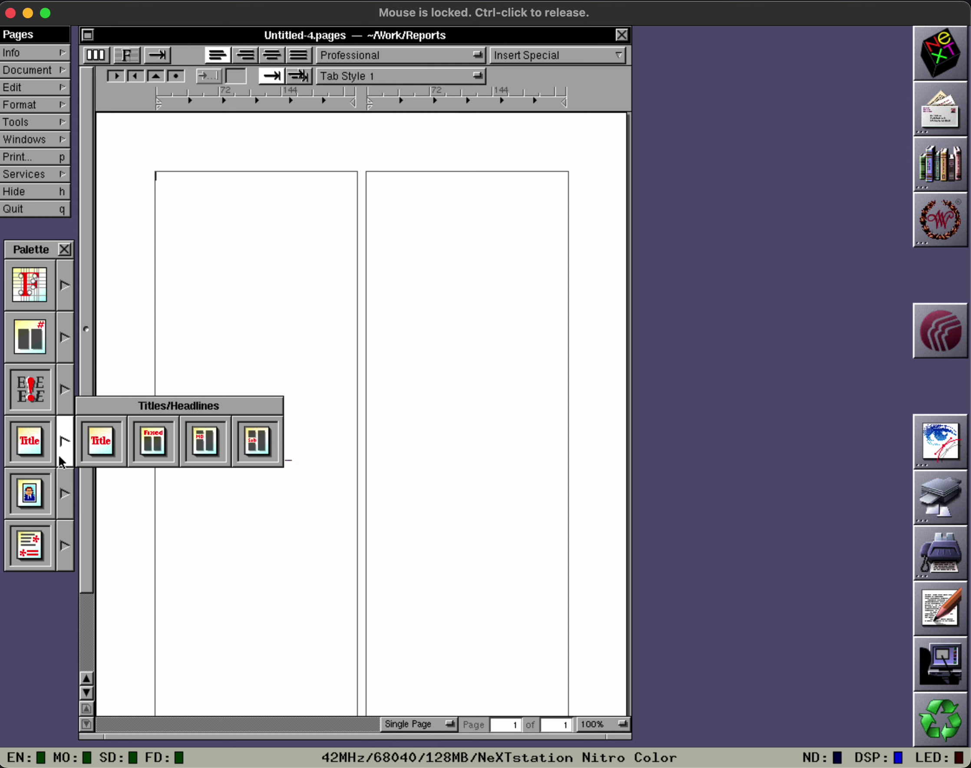
left_click(63, 479)
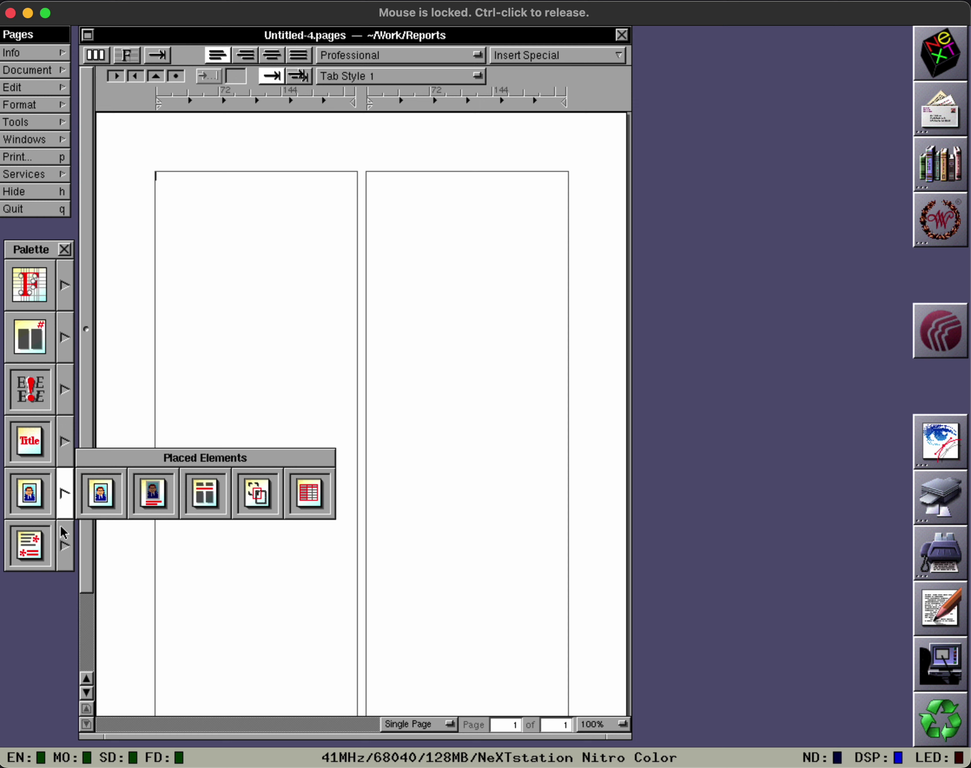
left_click(64, 532)
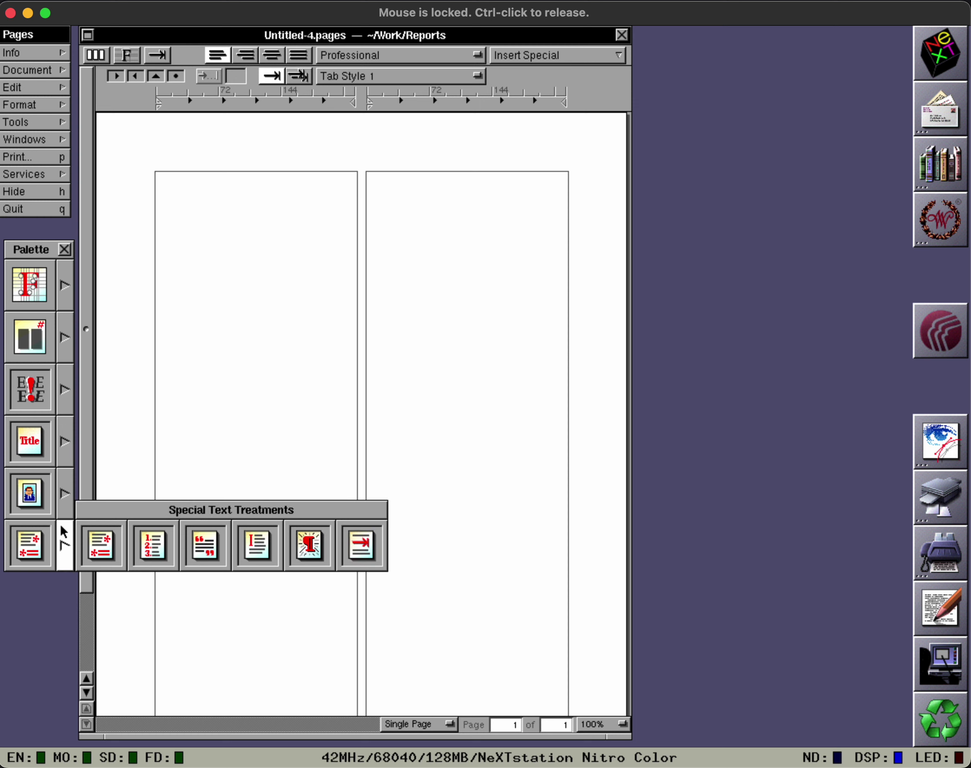
Step: Detach the Placed Elements group from the Palette, place it to the right of the document, and open the Graphics inspector
left_click(66, 487)
left_click_drag(134, 457, 485, 476)
left_click_drag(559, 456, 683, 433)
left_click(682, 436)
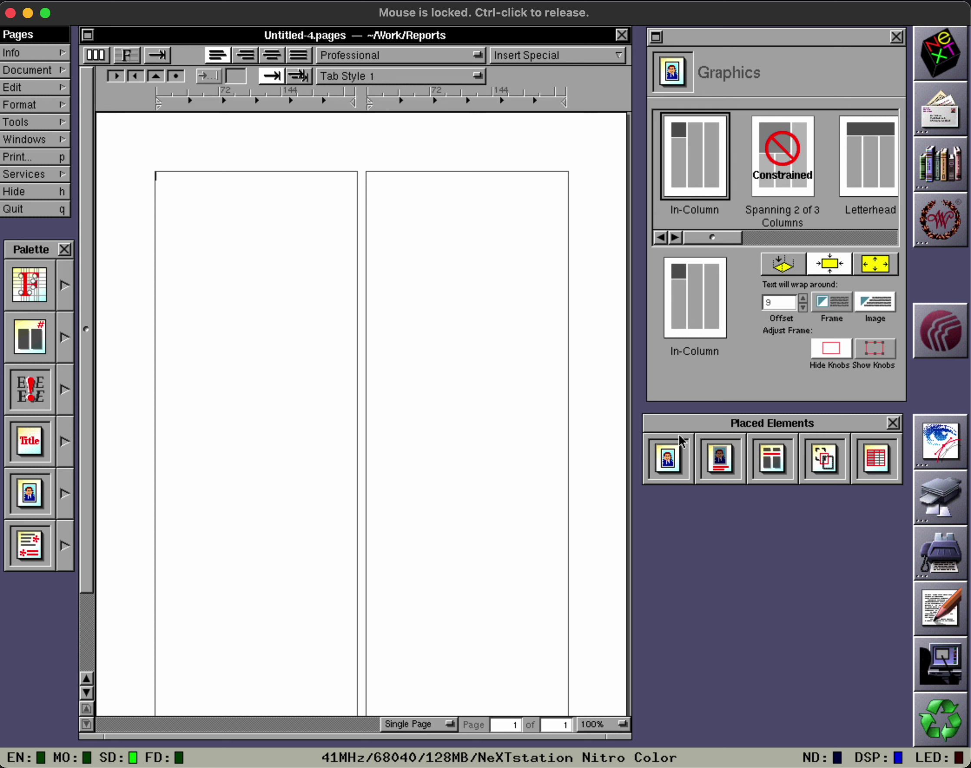
Step: Place the LTI_Masthead image from the Work folder's Images subfolder across the top of the page in the Letterhead graphic style
left_click(871, 176)
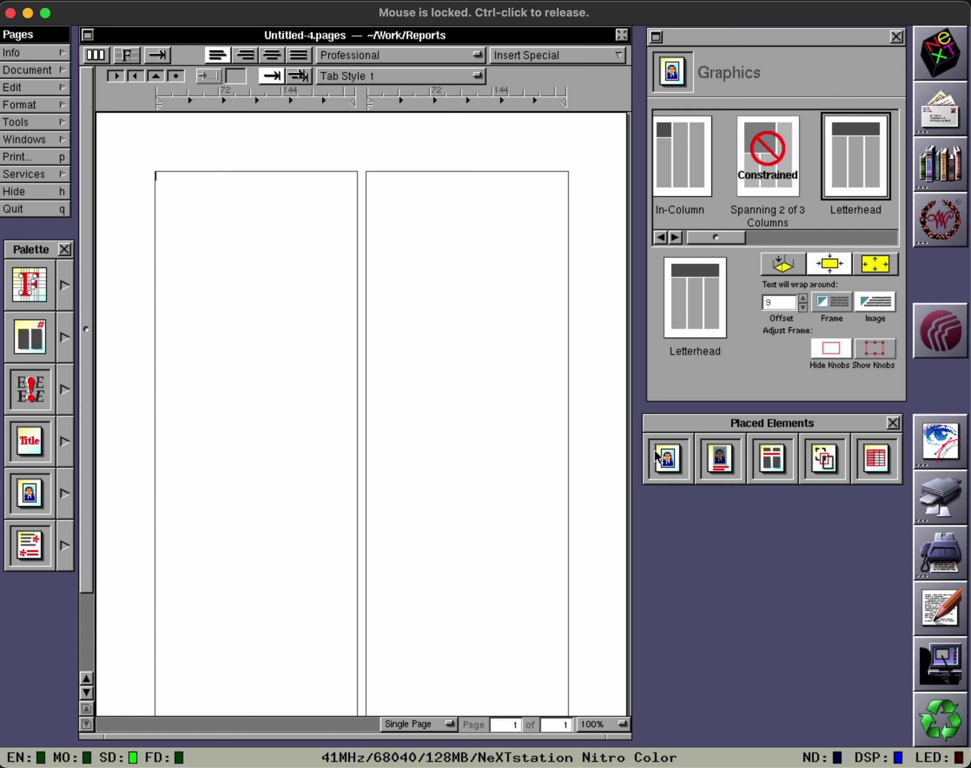
left_click_drag(656, 455, 498, 227)
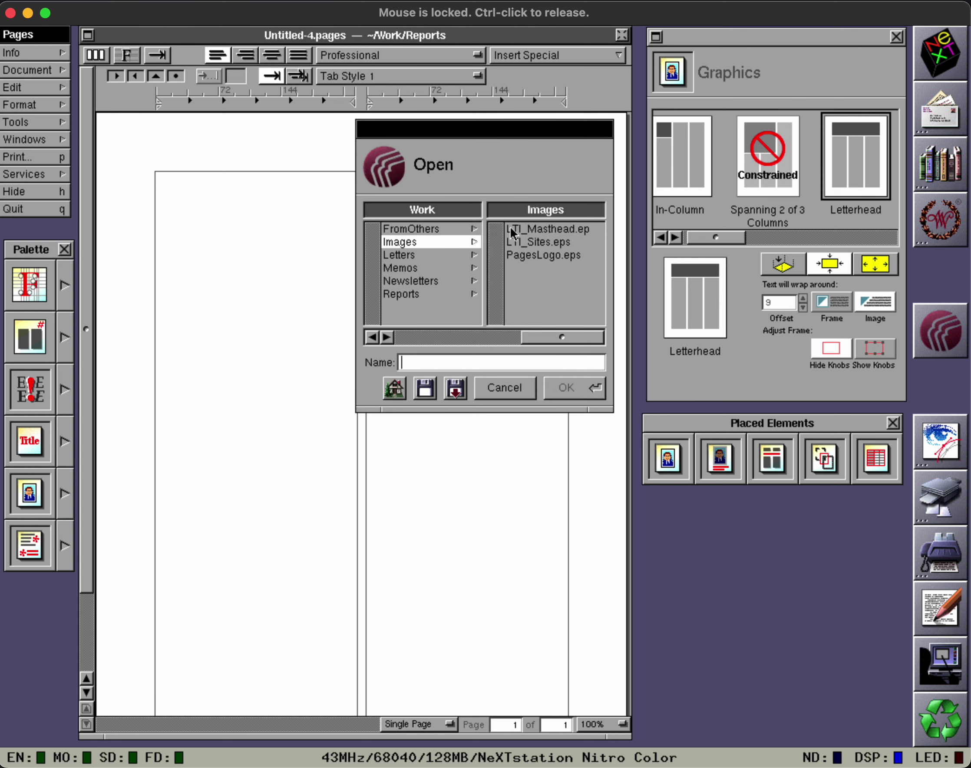
double_click(511, 229)
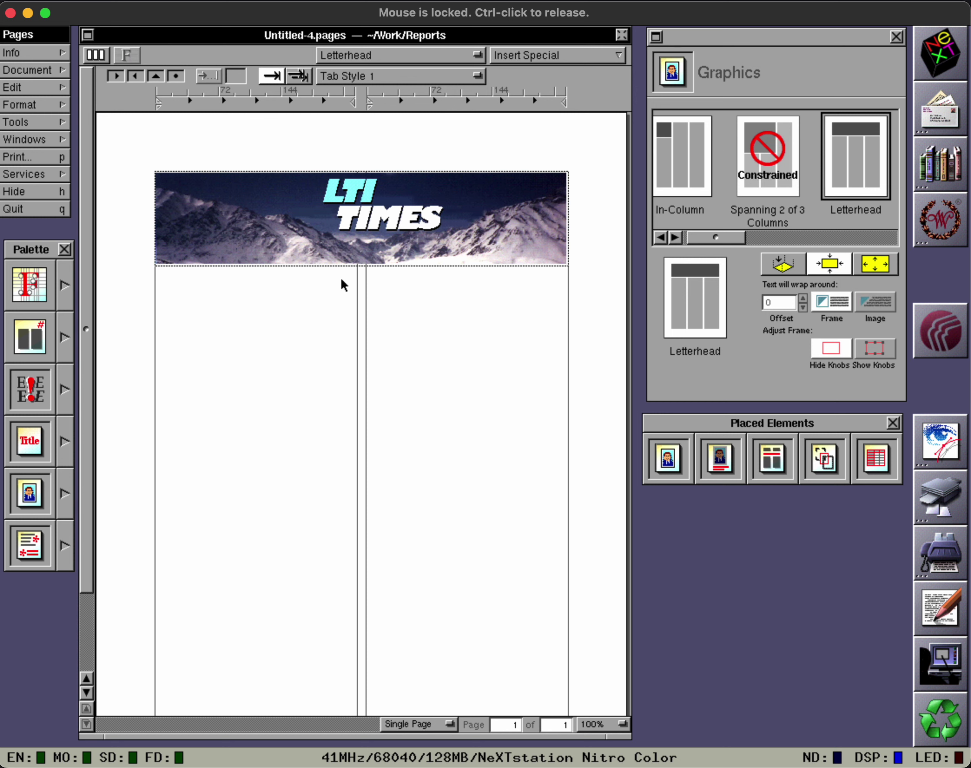
Step: Add page headers in the Report Left Ruled style and replace the header's title with "October 1994"
left_click(64, 337)
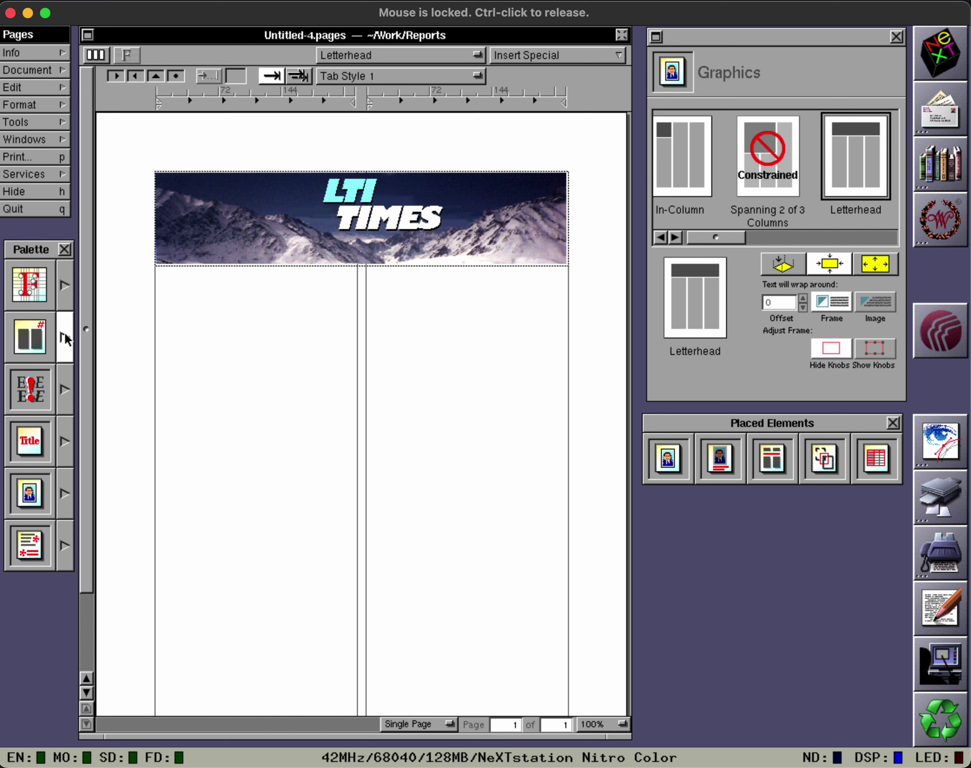
left_click(145, 337)
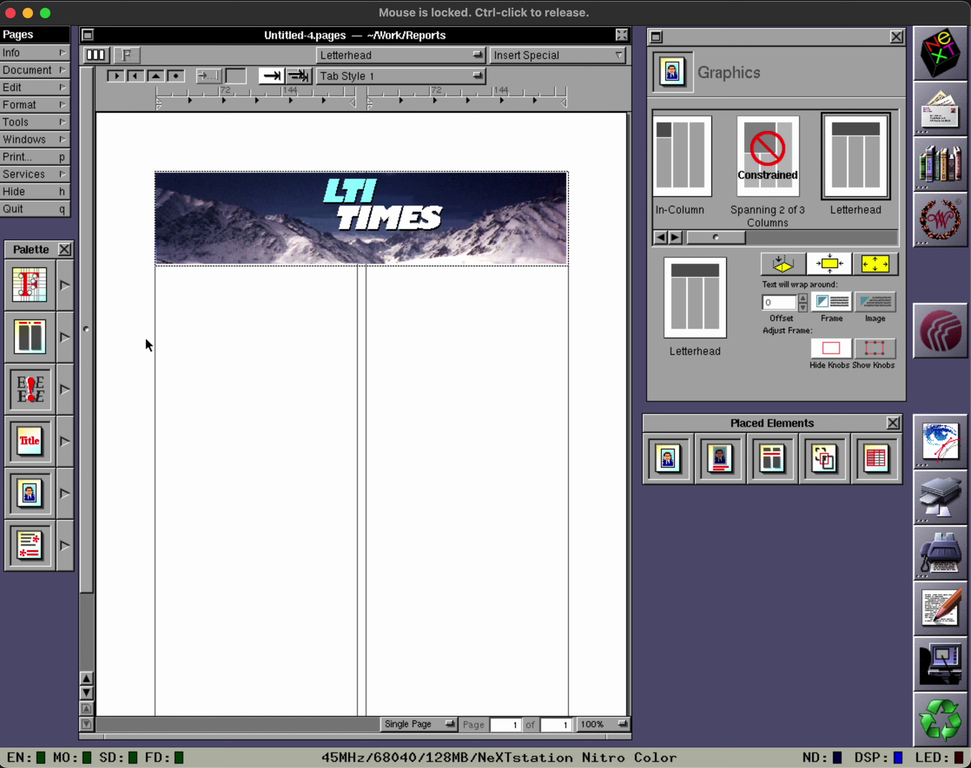
left_click(32, 341)
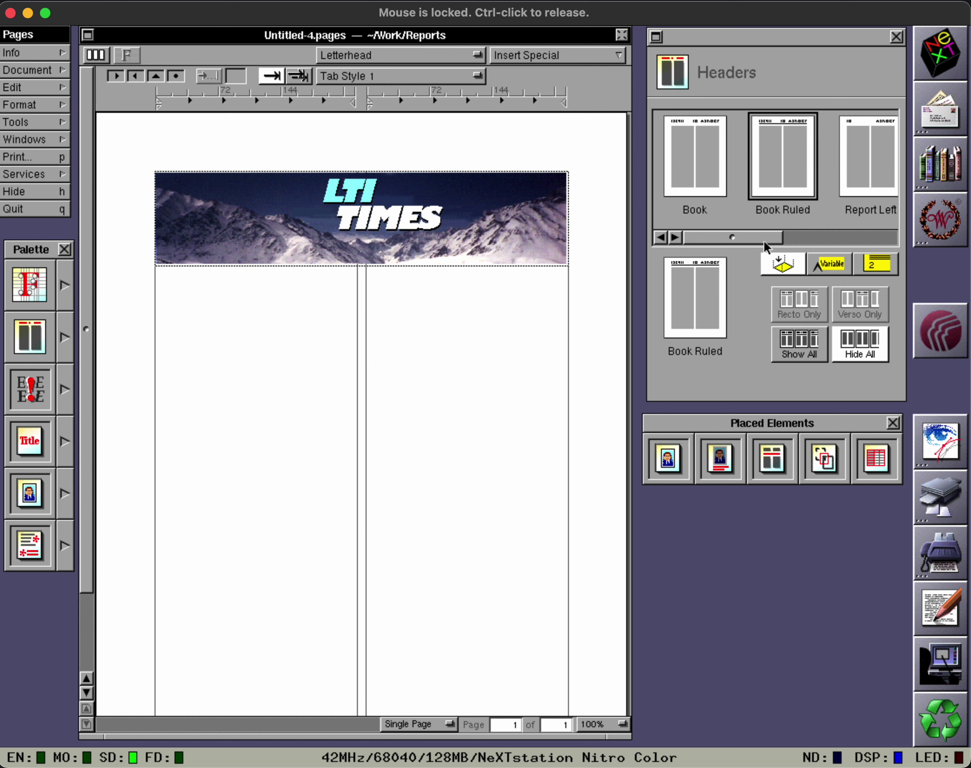
left_click(803, 239)
scroll(805, 230, "right", 3)
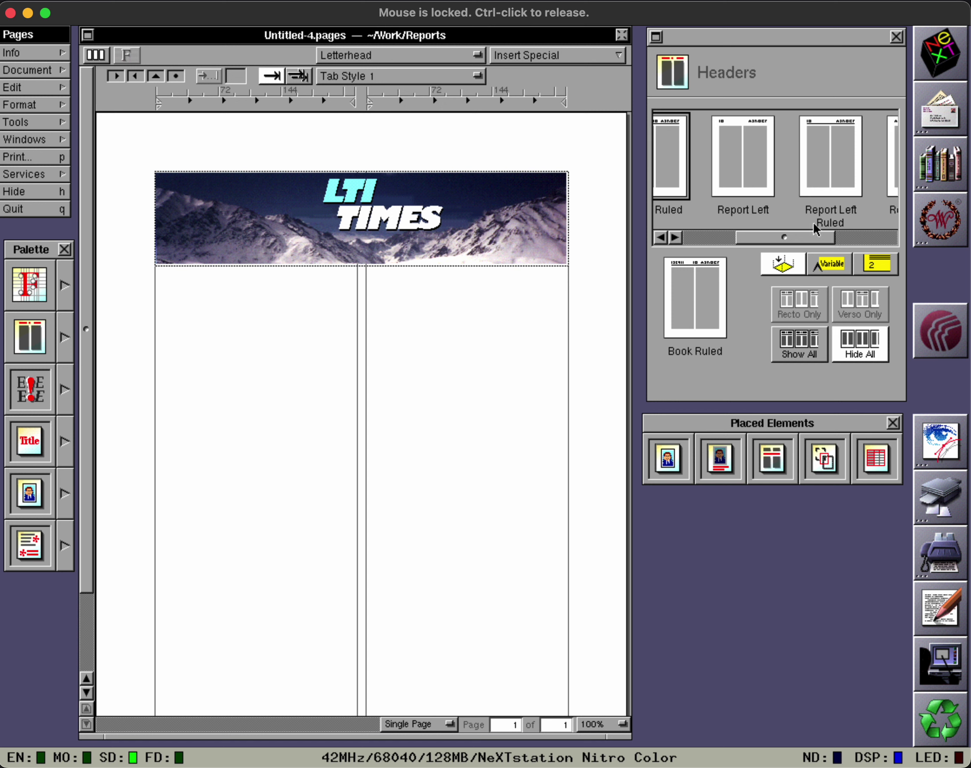
left_click(821, 180)
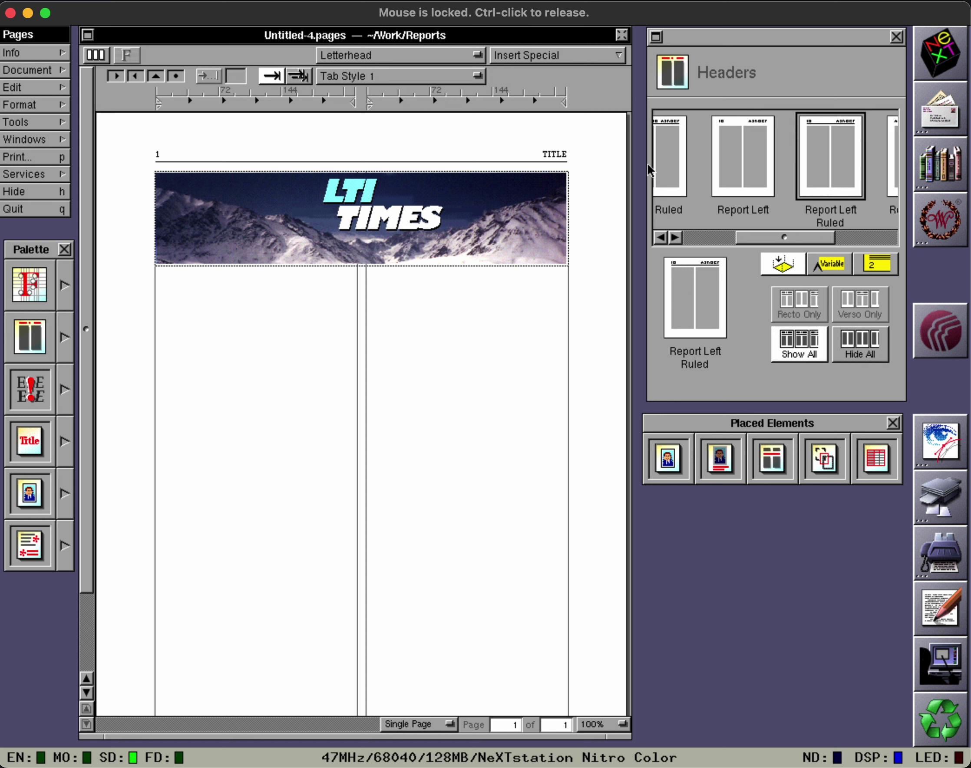
left_click(559, 156)
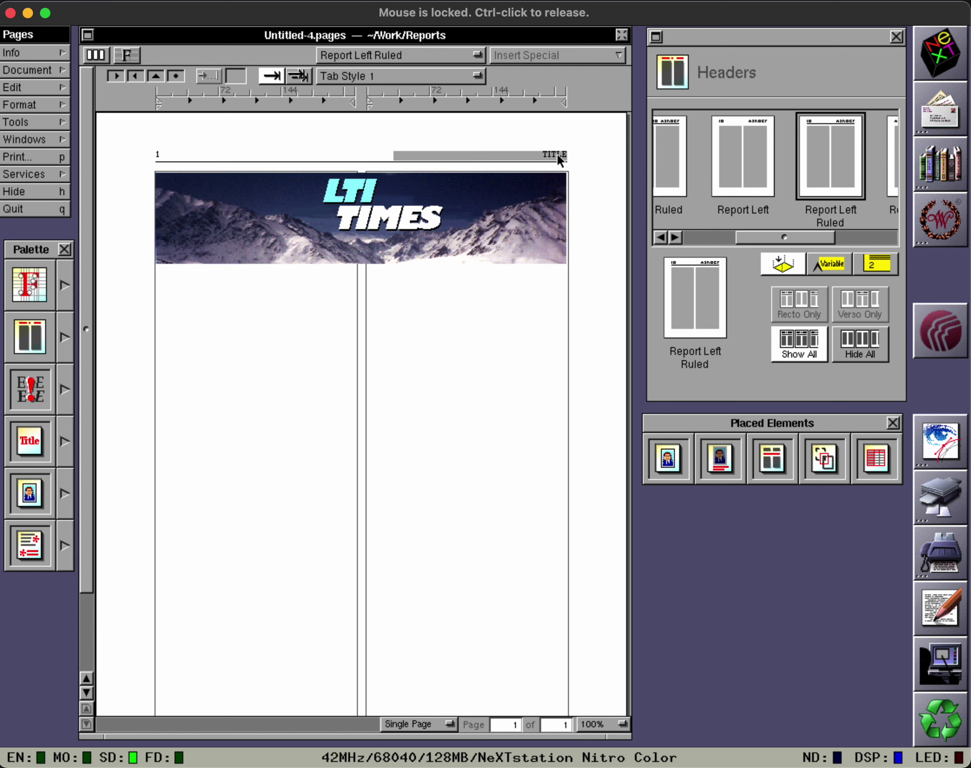
type("October 1994")
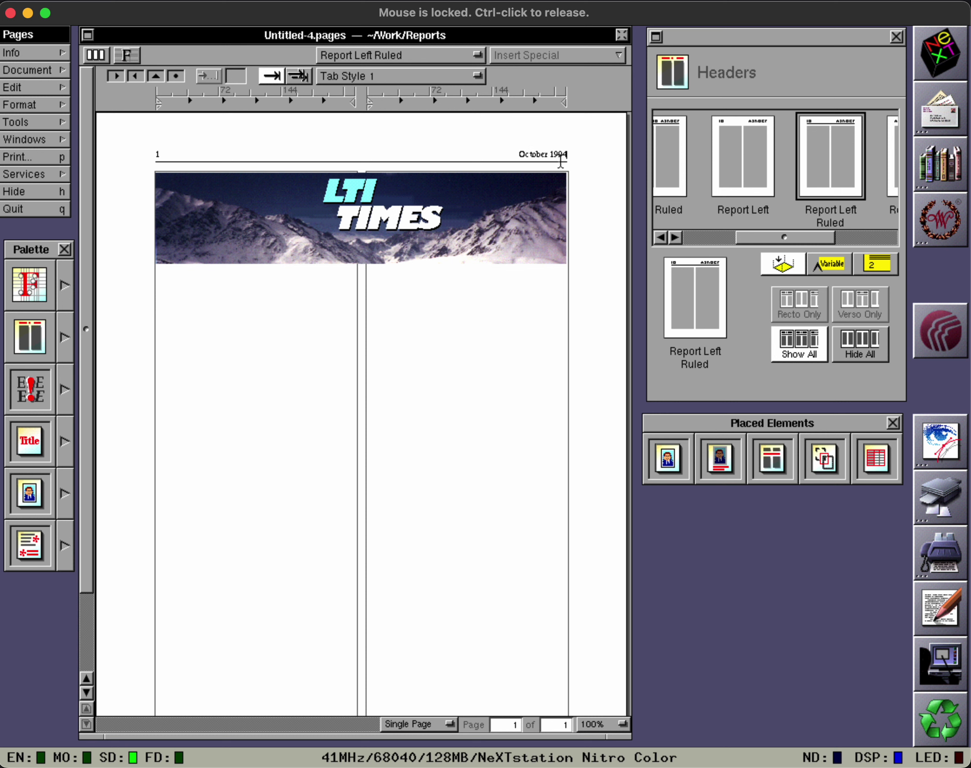
Step: Import Newsletter.rtf from the Work folder's FromOthers subfolder into the body text below the masthead
left_click(422, 277)
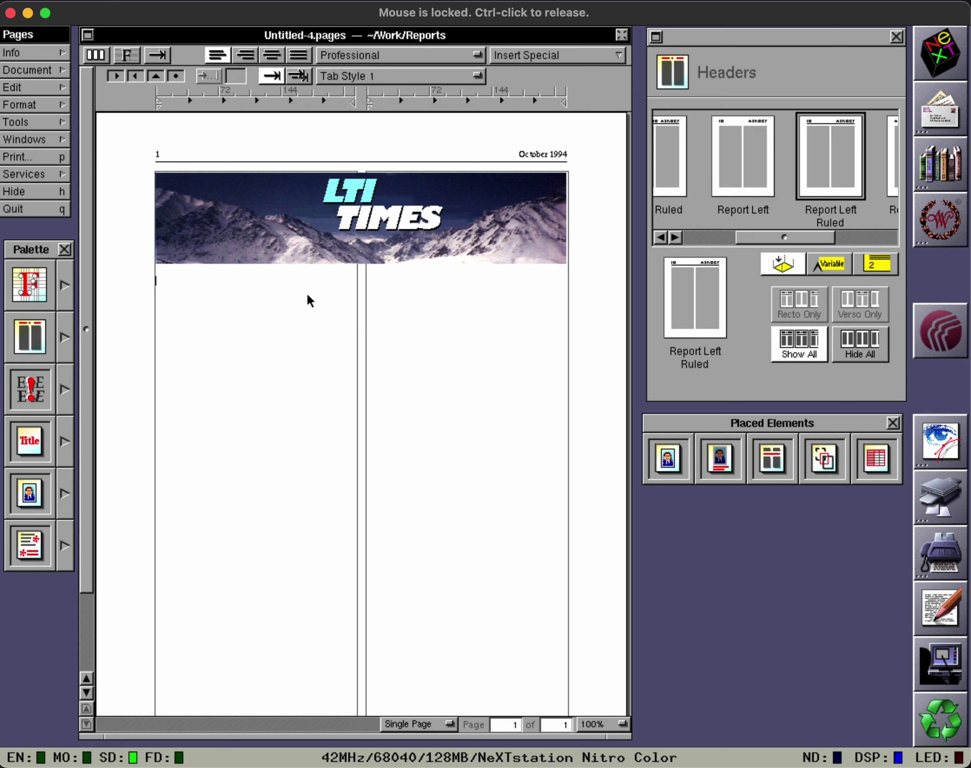
key("super+i")
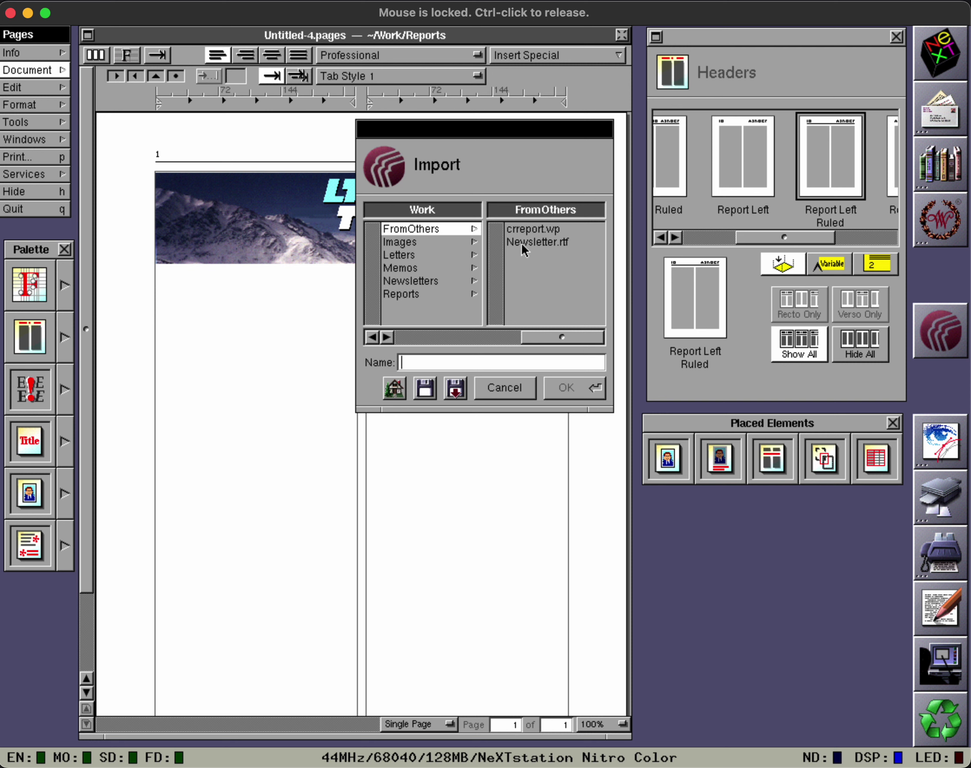
left_click(521, 242)
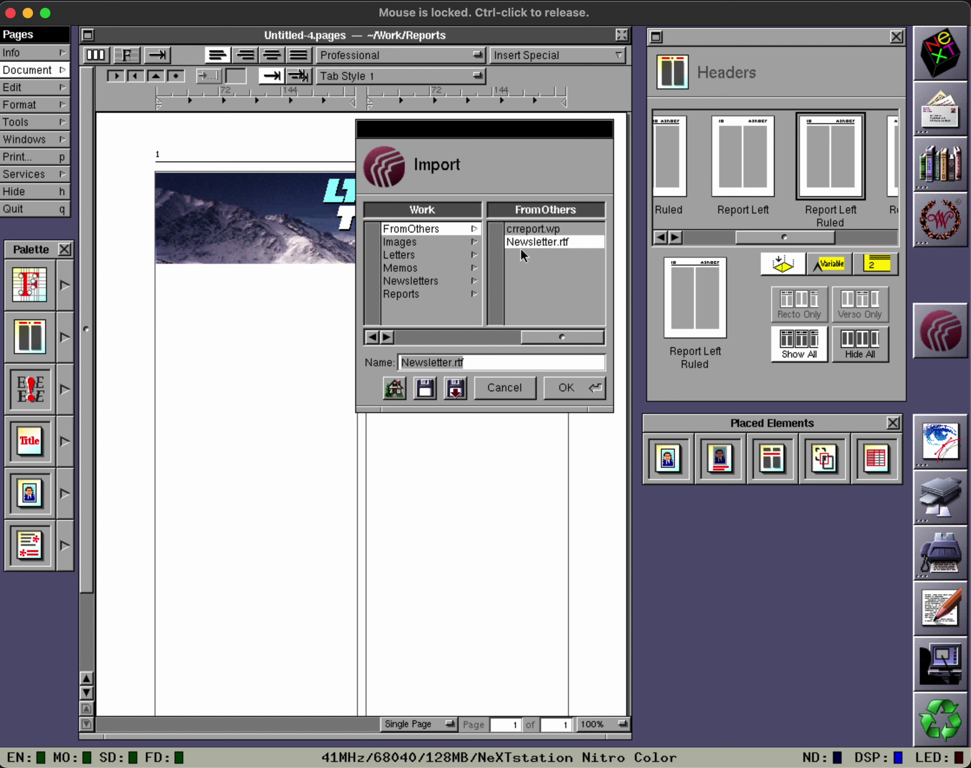
left_click(563, 389)
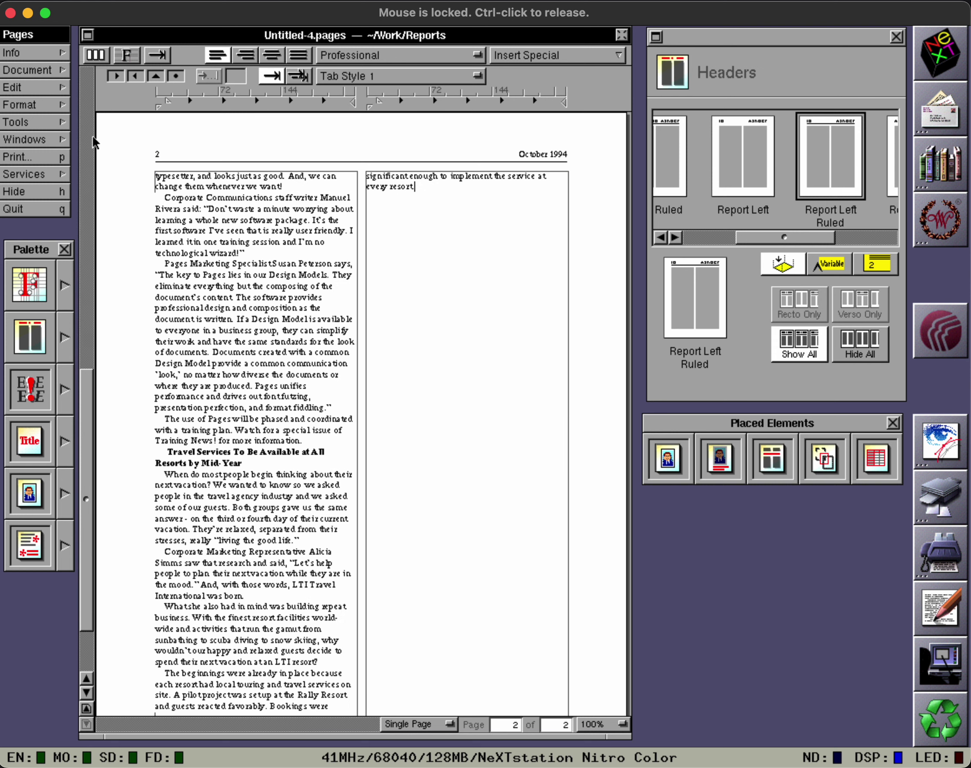
Step: Turn the line "Computer Networking LTI" at the start of the first column into a head
left_click(86, 133)
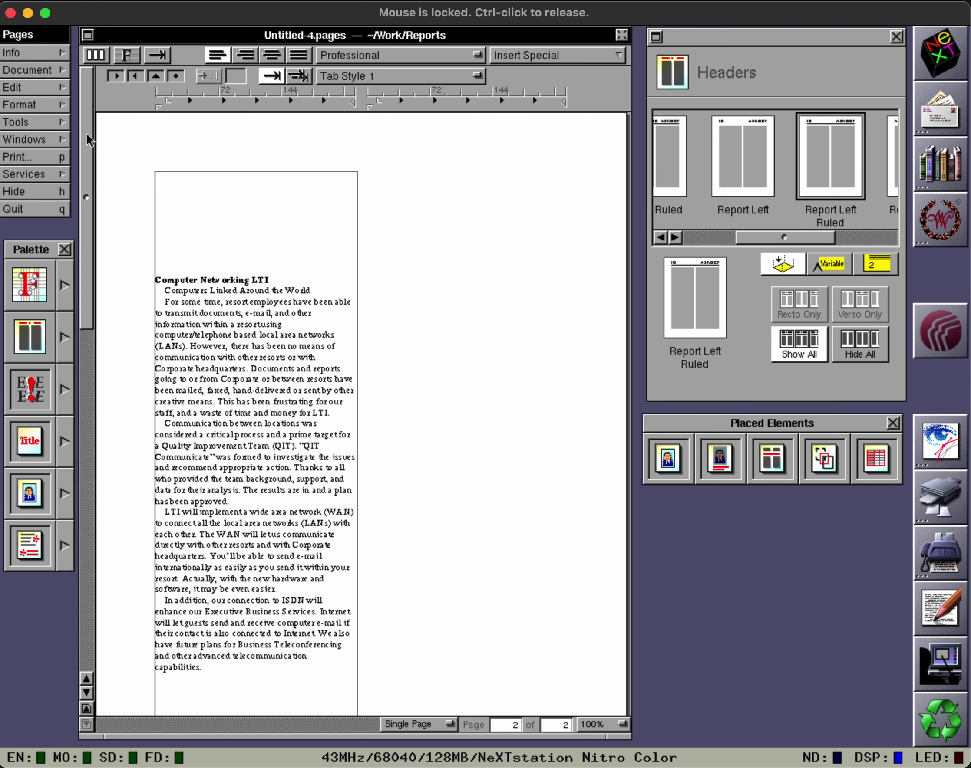
triple_click(158, 281)
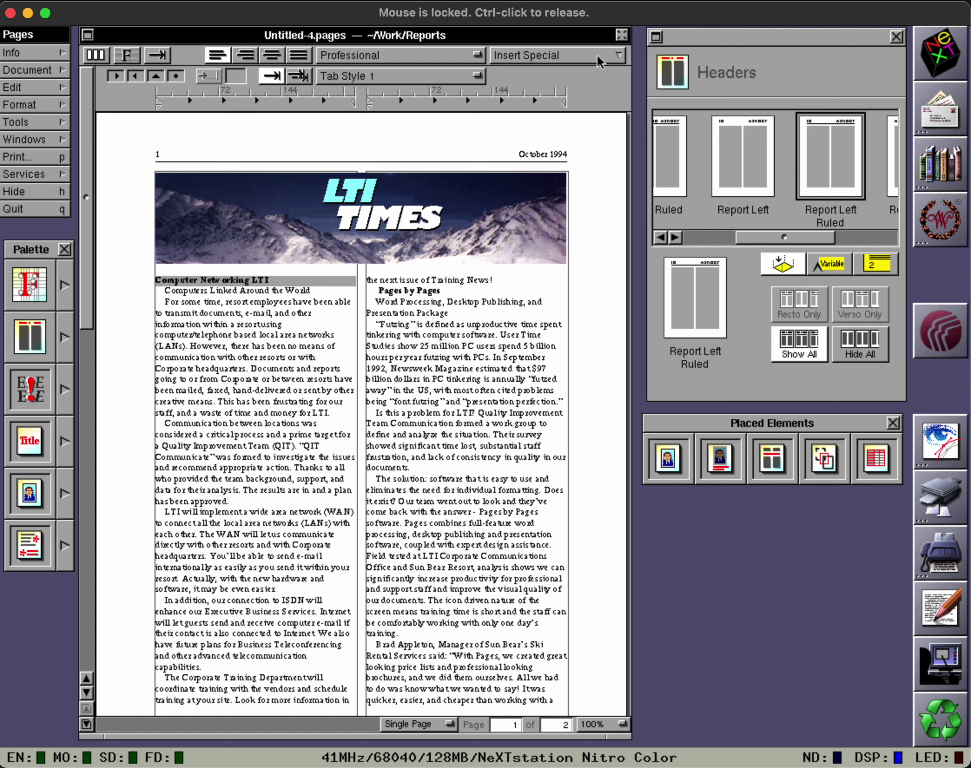
left_click_drag(591, 55, 591, 73)
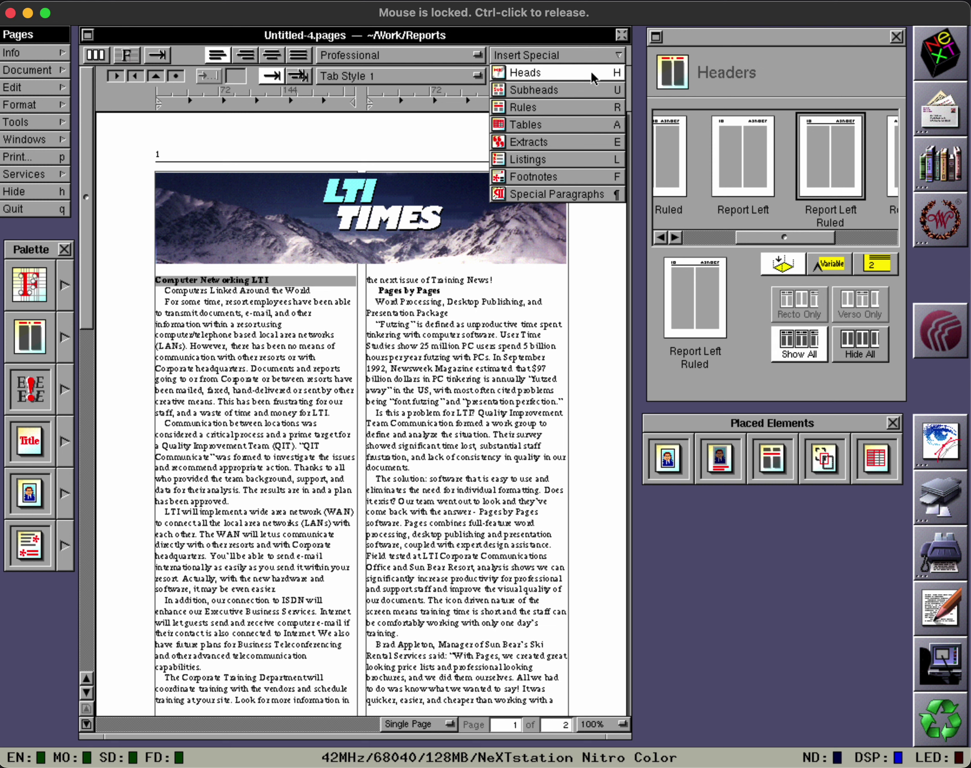
left_click(591, 73)
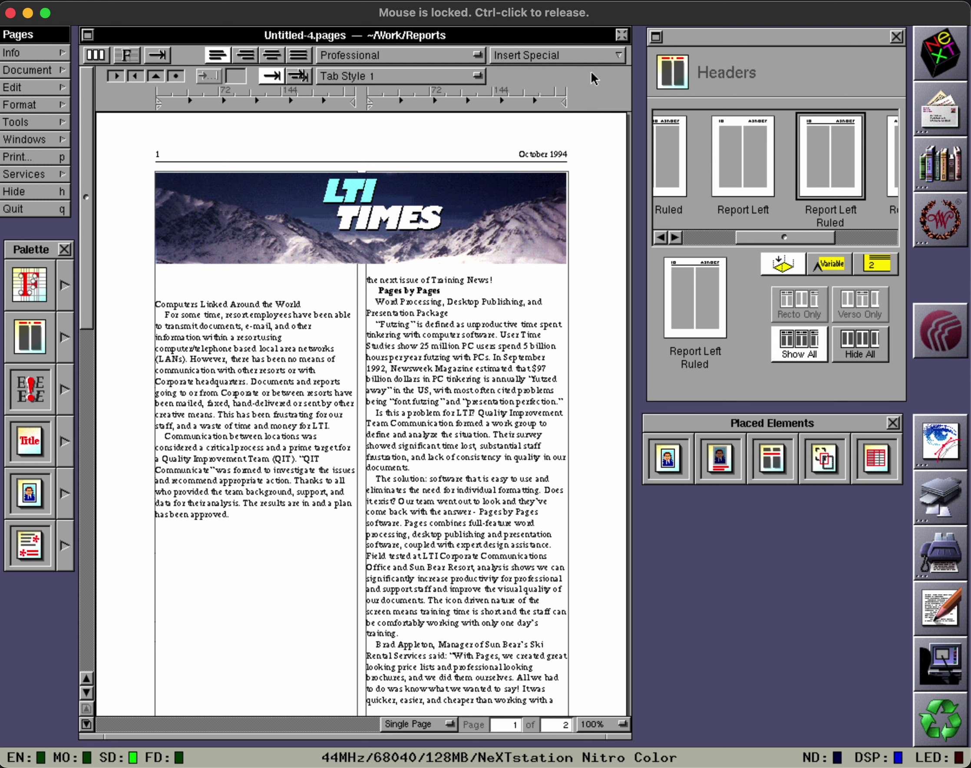
left_click(270, 289)
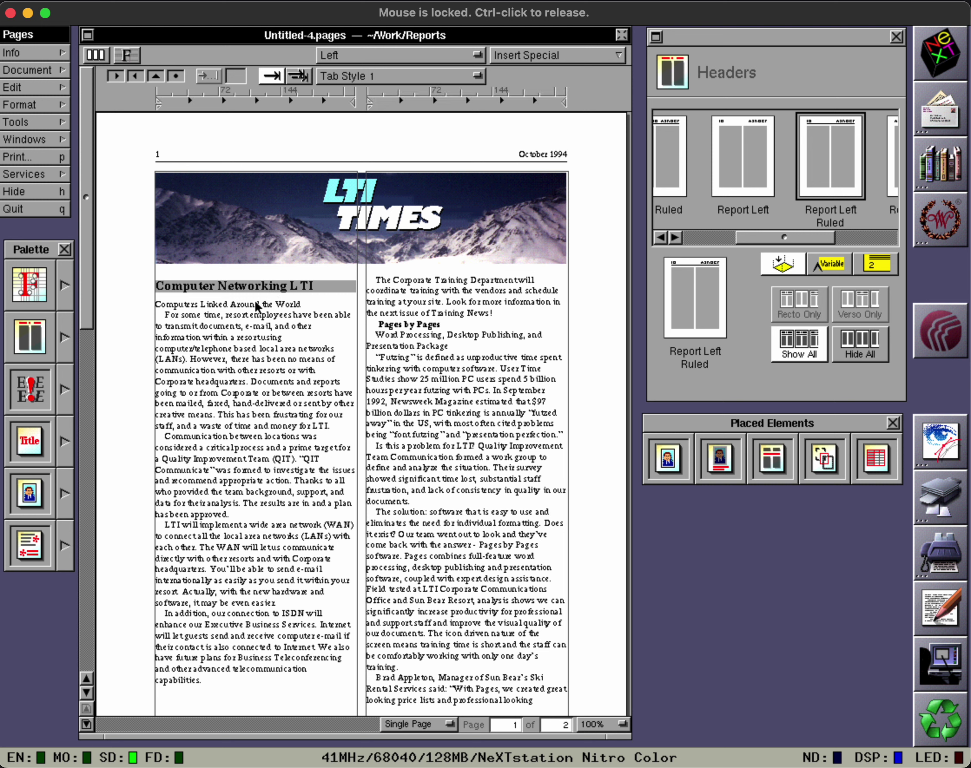
Step: Turn the line "Computers Linked Around the World" into a subhead
left_click(257, 304)
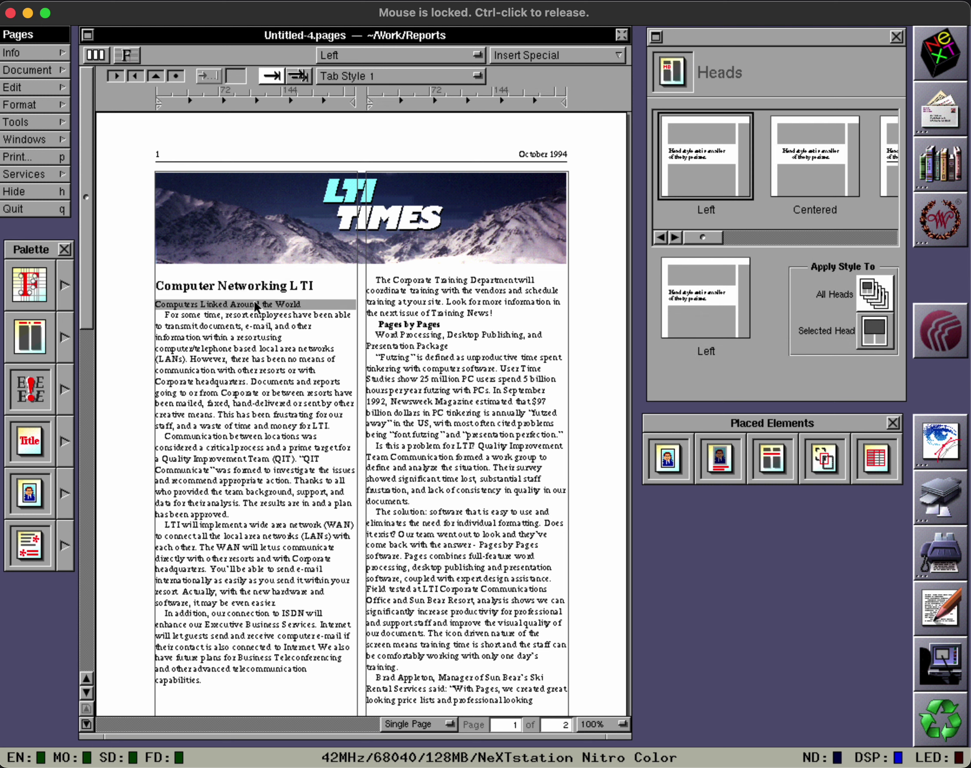
left_click(587, 55)
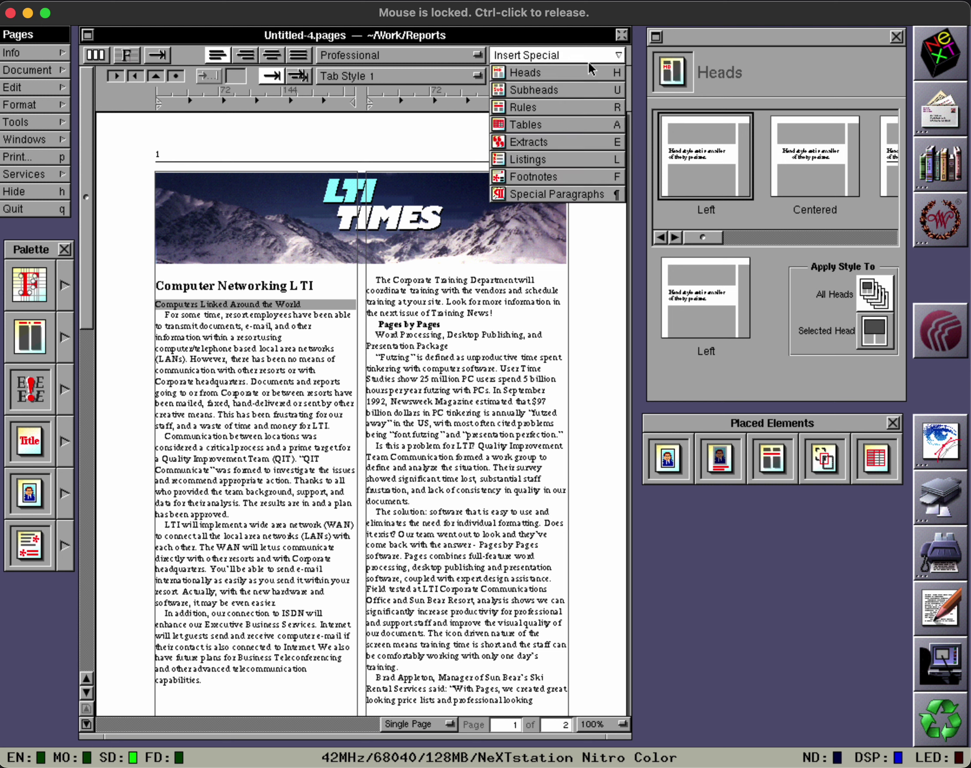
left_click(588, 85)
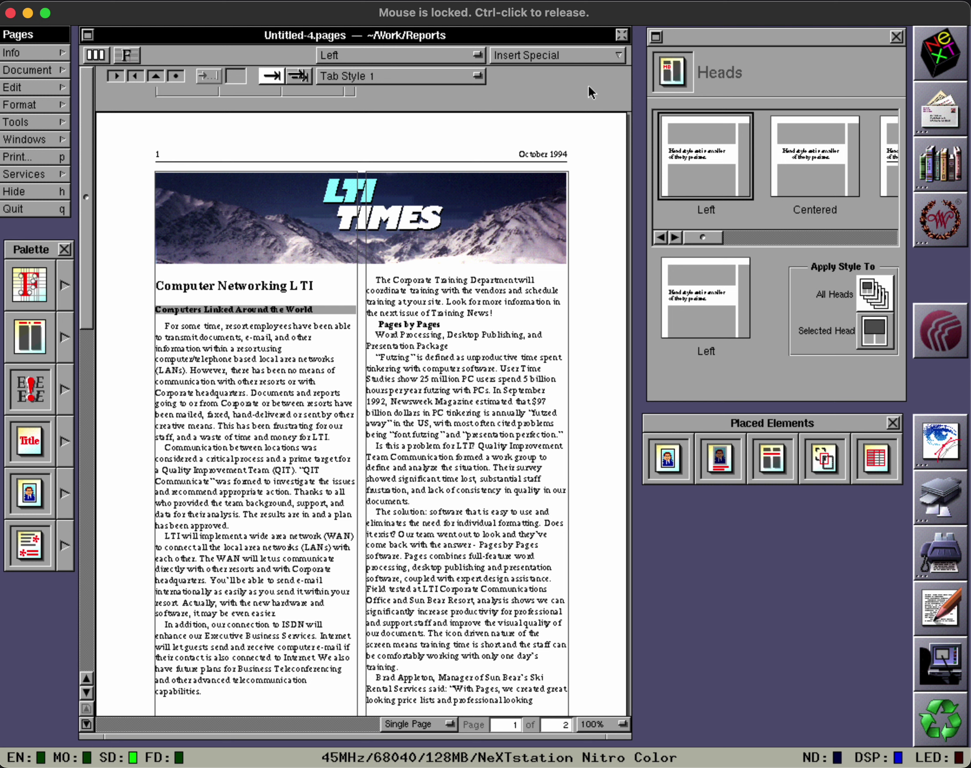
Step: Turn the paragraph "Word Processing, Desktop Publishing, and Presentation Package" in the second column into a subhead using the Palette's Titles/Headlines group
left_click(418, 347)
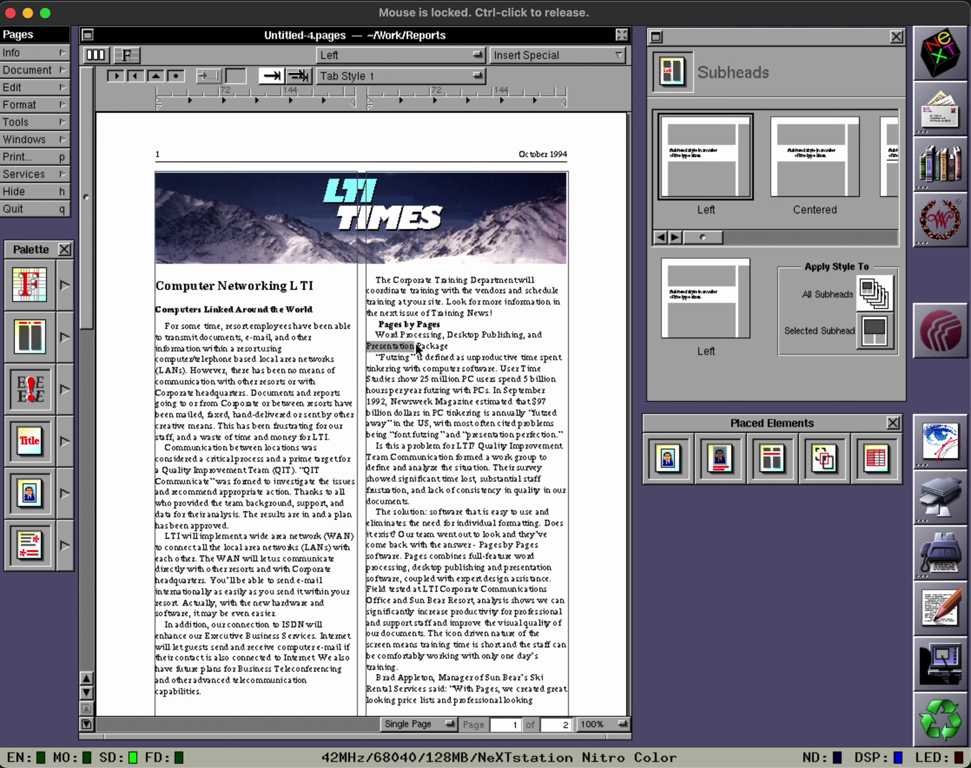
left_click(360, 361)
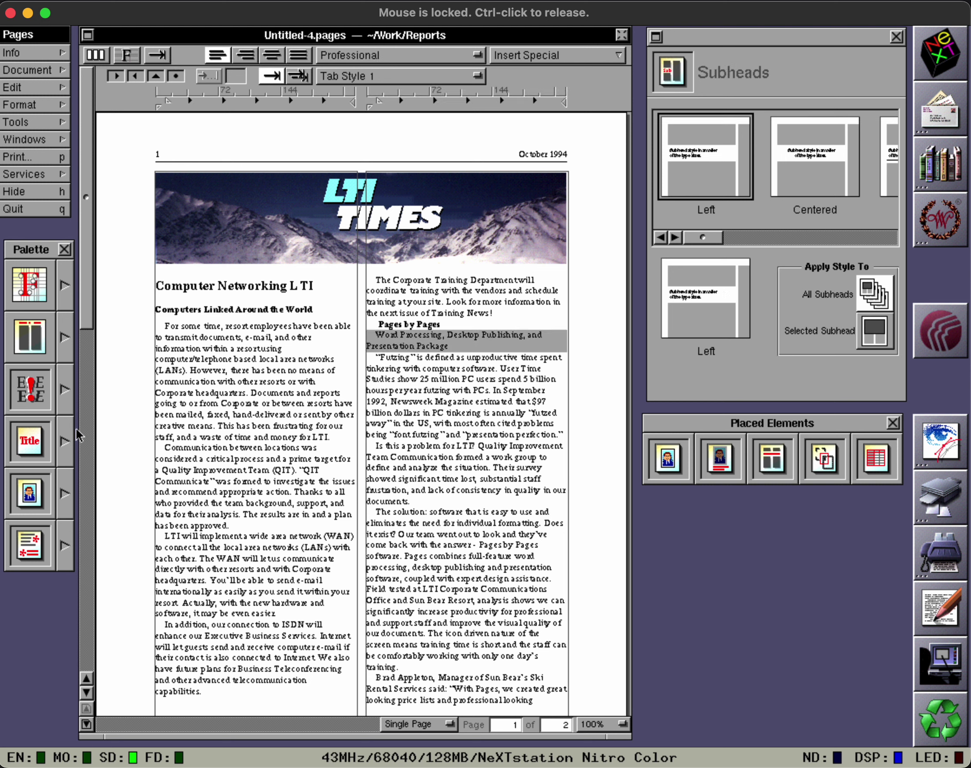
left_click(66, 442)
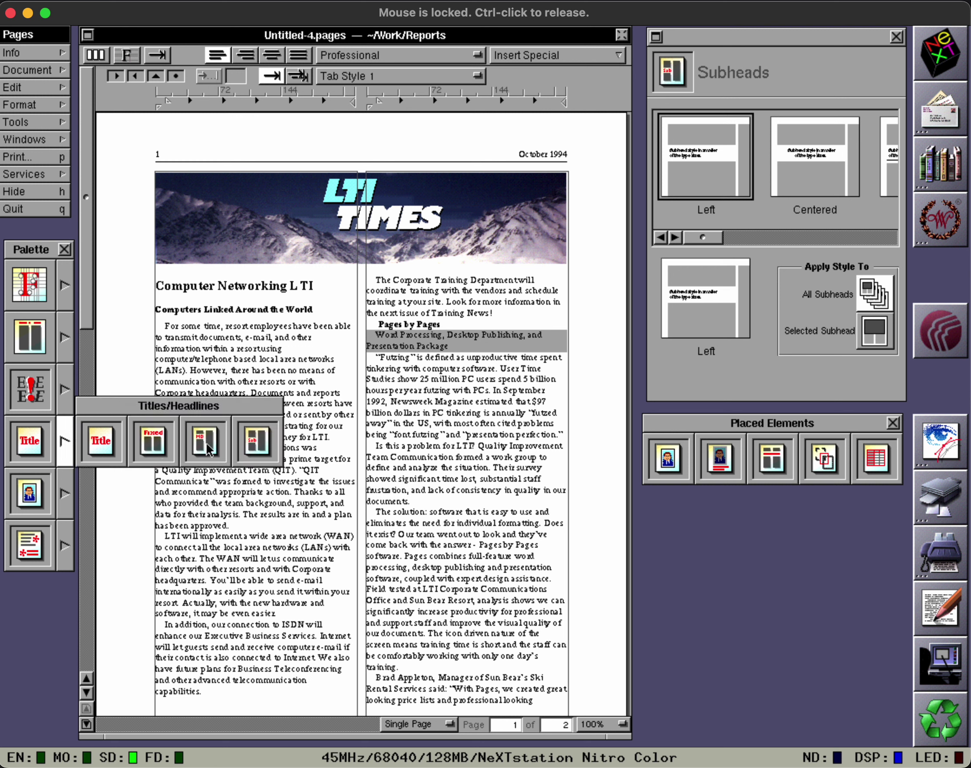
left_click_drag(264, 442, 431, 348)
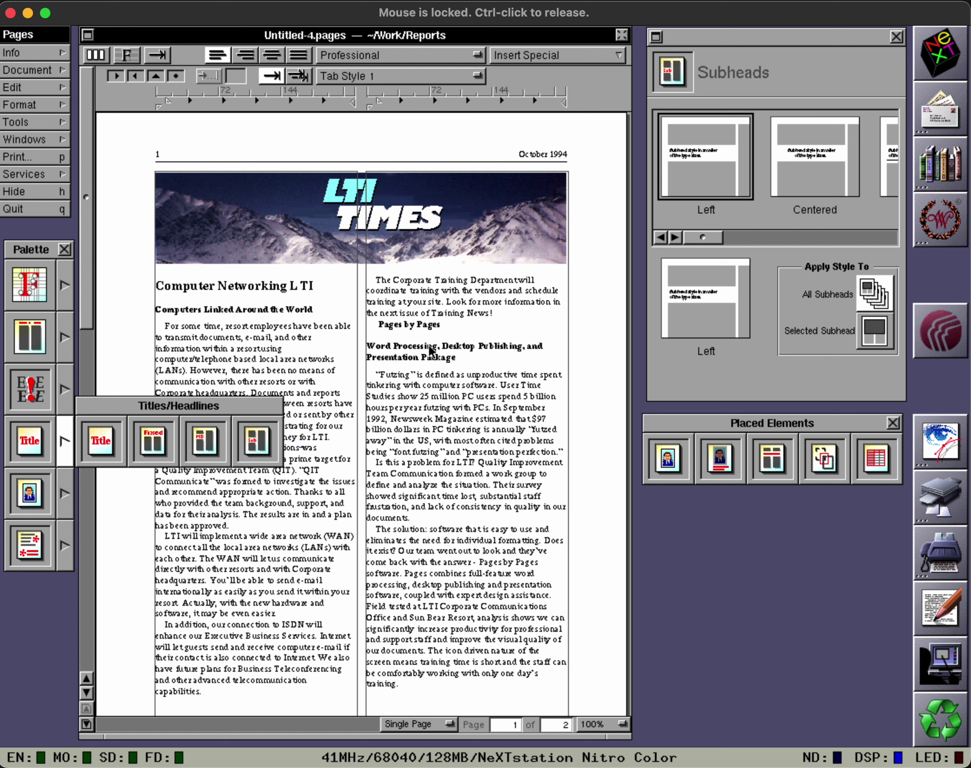
left_click(431, 350)
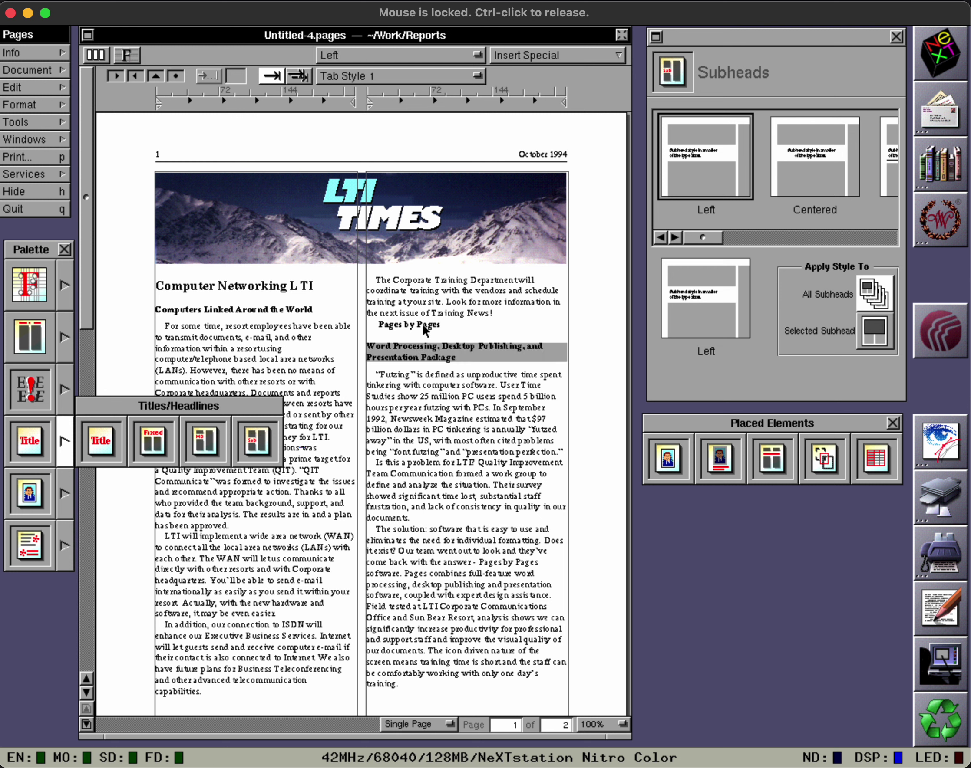
Step: Make "Pages by Pages" a head and position it directly above the "Word Processing, Desktop Publishing, and Presentation Package" subhead
double_click(424, 326)
triple_click(425, 326)
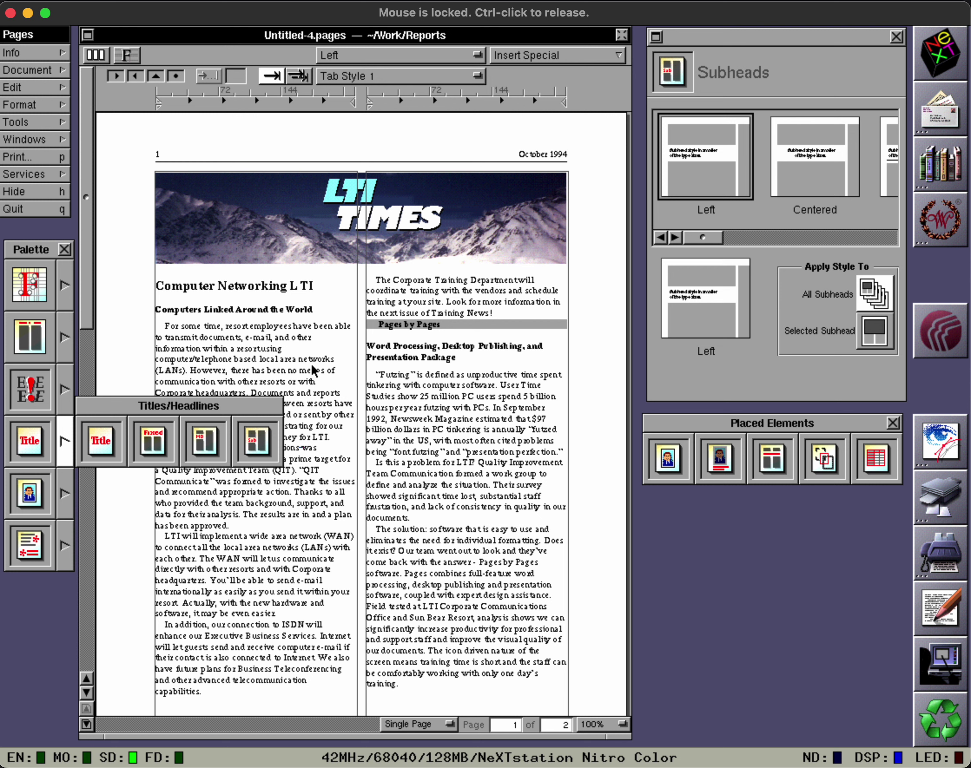
left_click(211, 428)
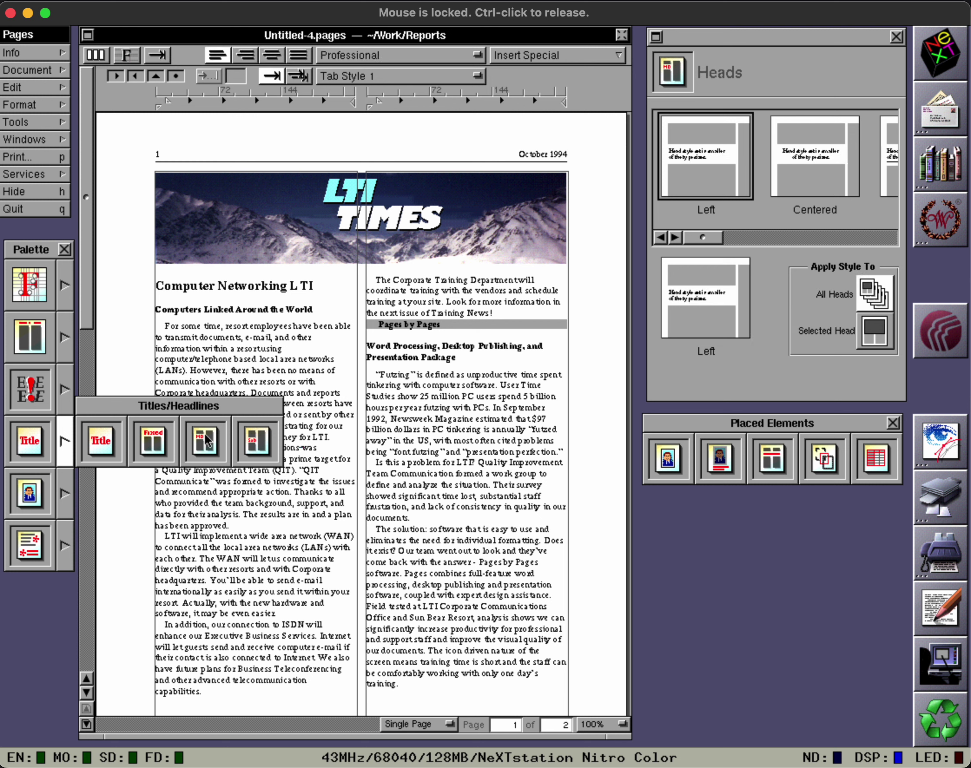
left_click_drag(229, 432, 399, 304)
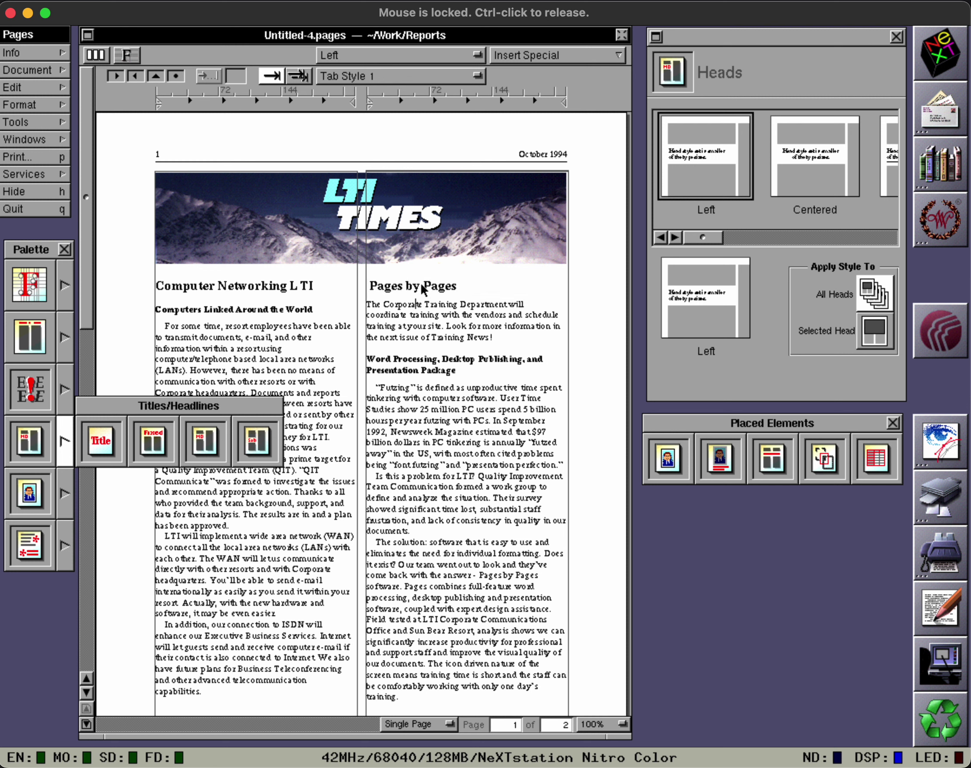
left_click(422, 292)
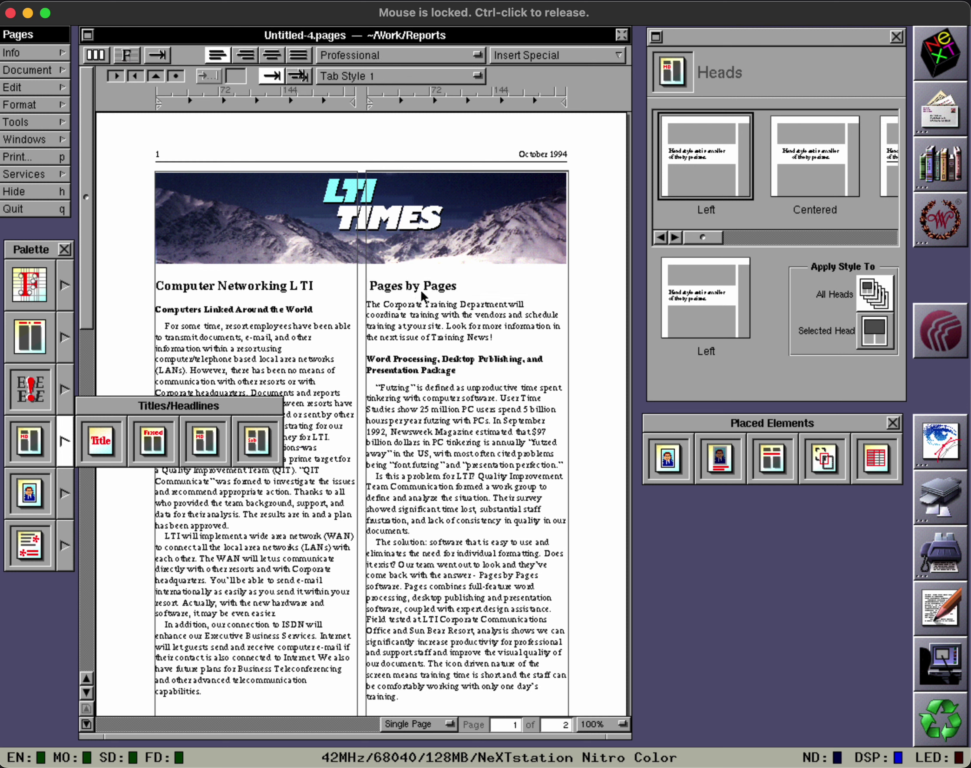
left_click_drag(423, 295, 423, 365)
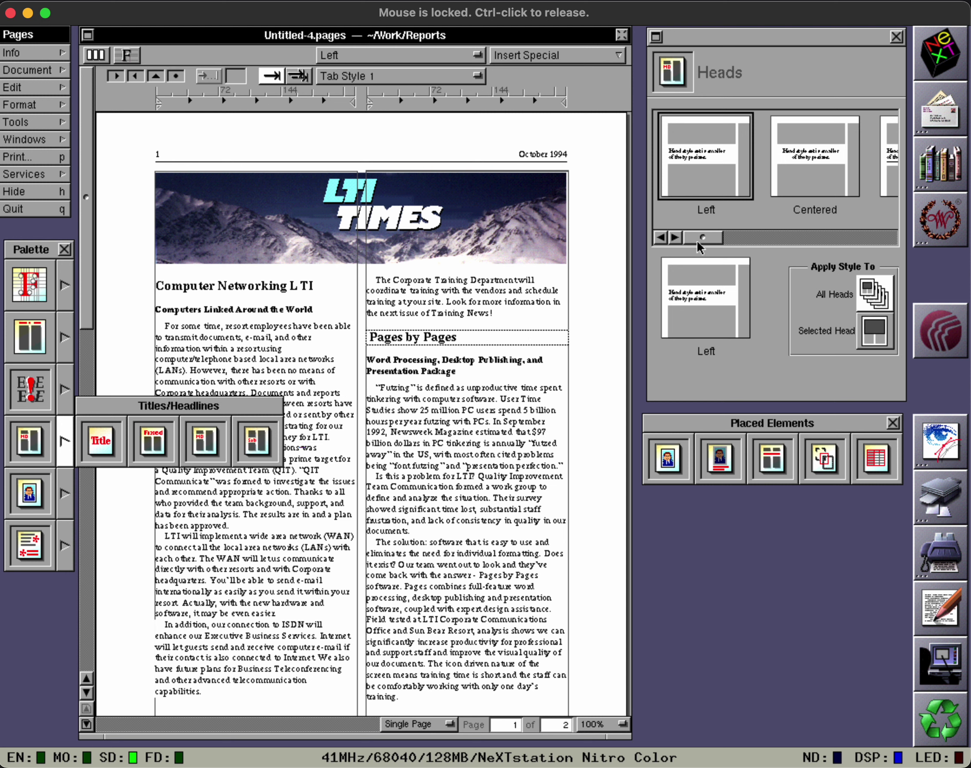
Step: Apply the Centered w Rule style to all heads in the newsletter
left_click_drag(714, 238, 749, 240)
left_click(739, 181)
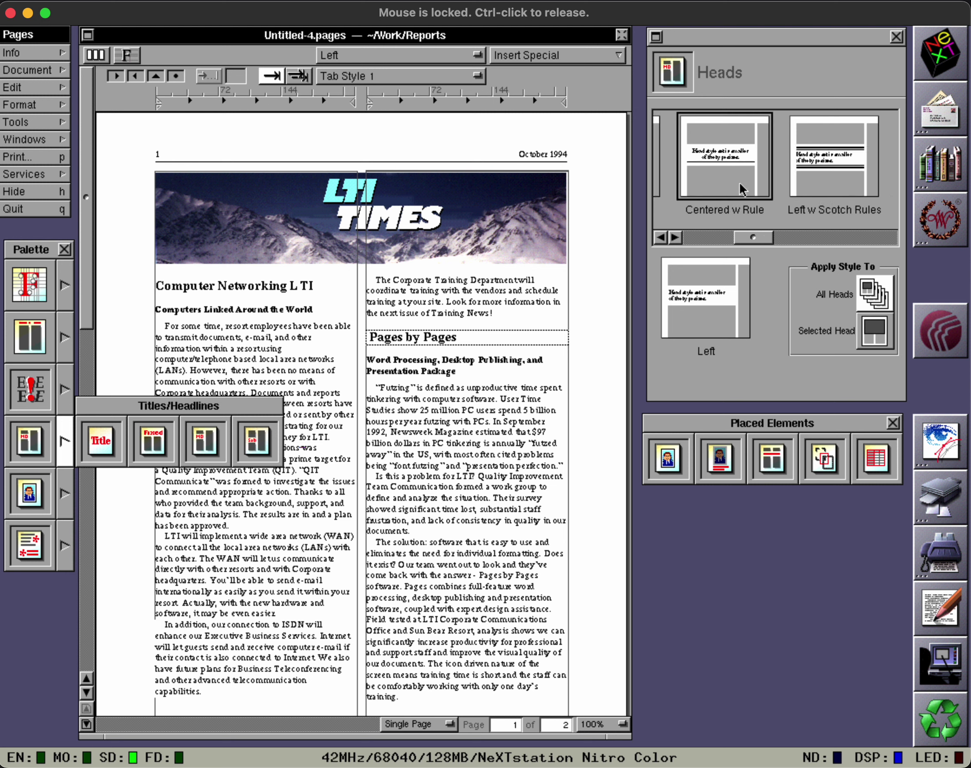
double_click(739, 181)
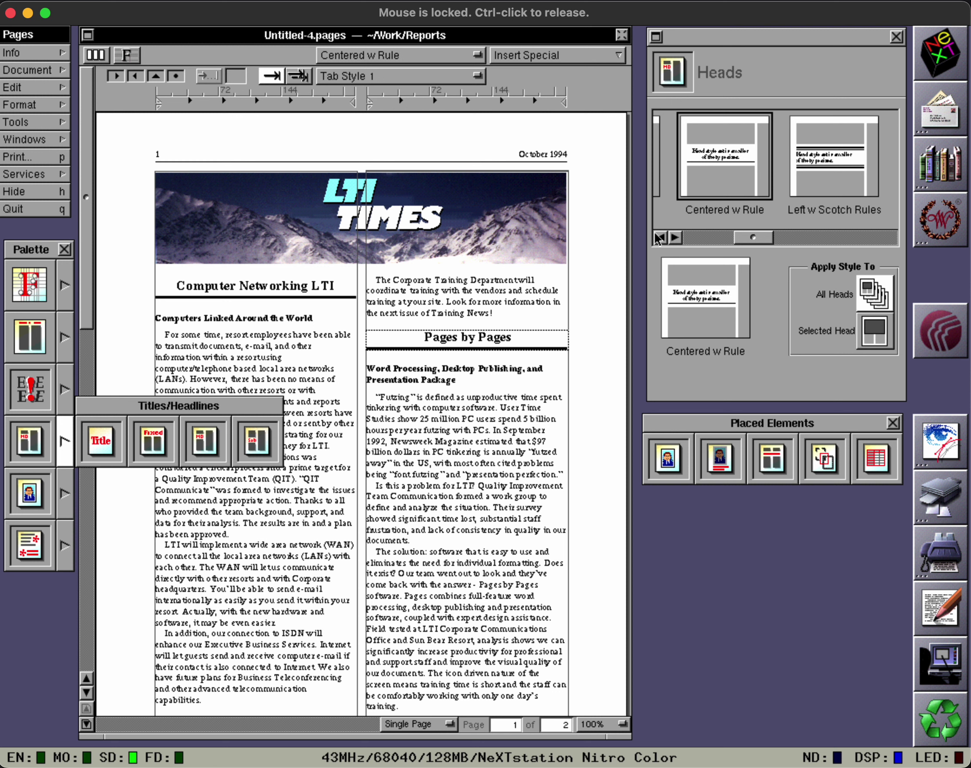
Step: Apply the Centered style to the newsletter's subheads and put away the Titles/Headlines group
left_click(474, 370)
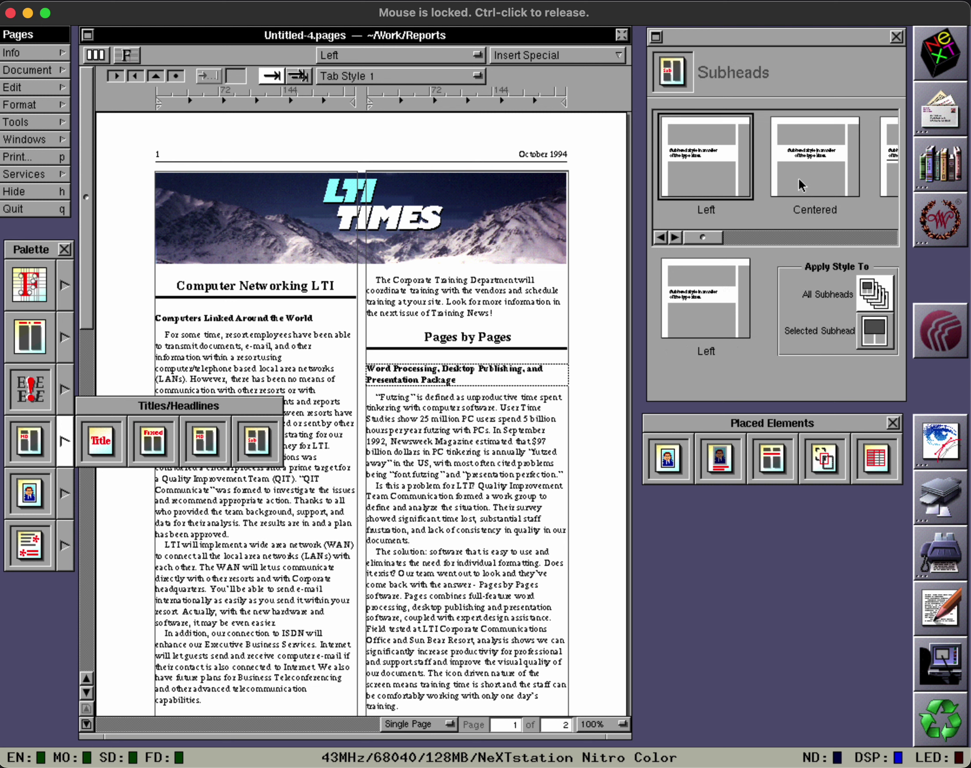
left_click(801, 184)
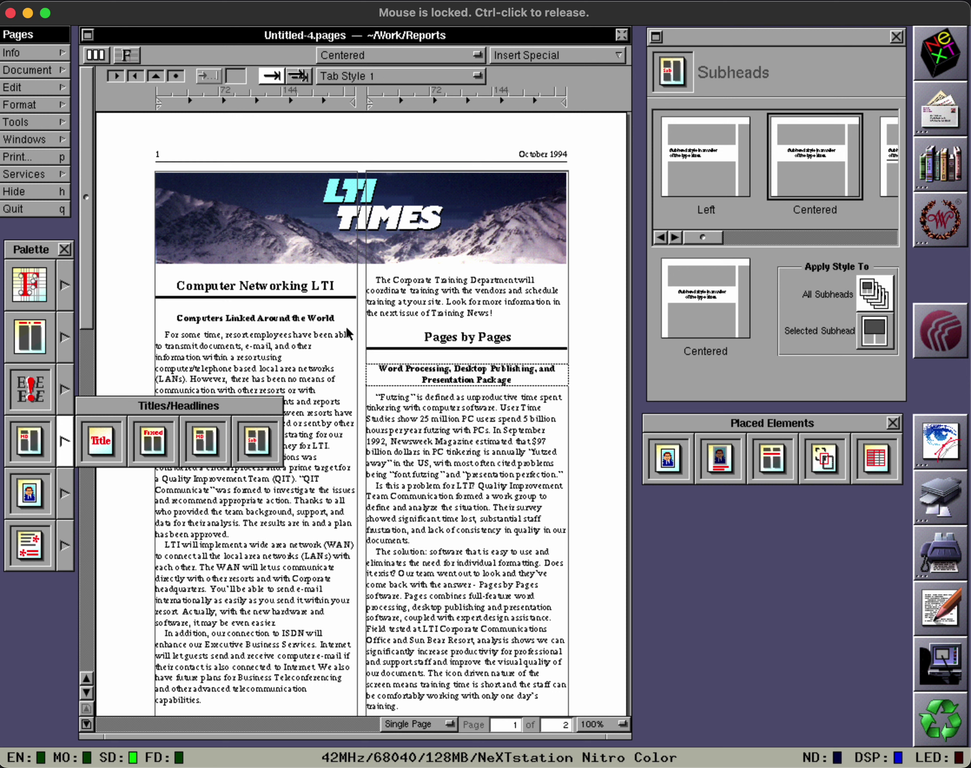
left_click(68, 436)
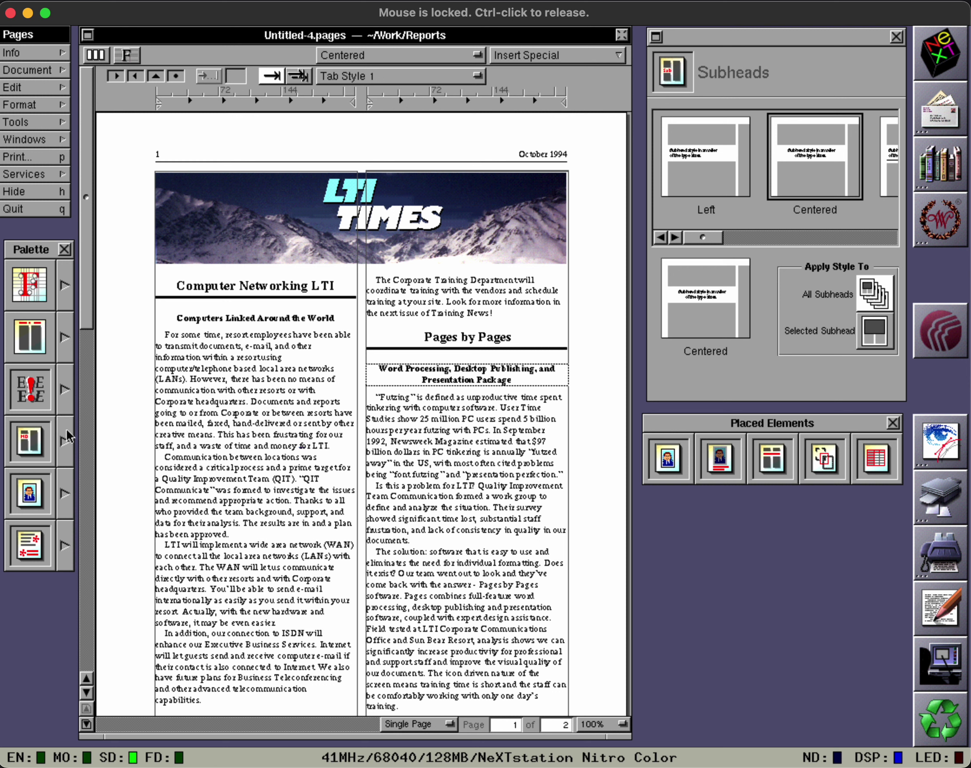
Step: Show all available fonts and set the newsletter's text font family to Tekton
left_click(215, 357)
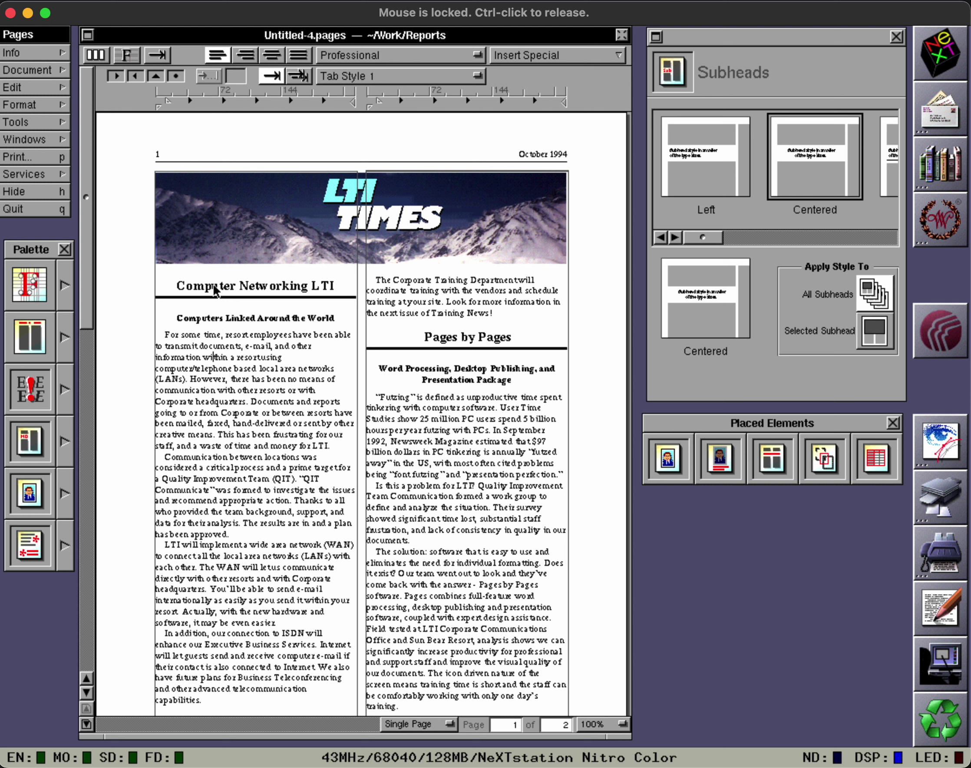
left_click(129, 63)
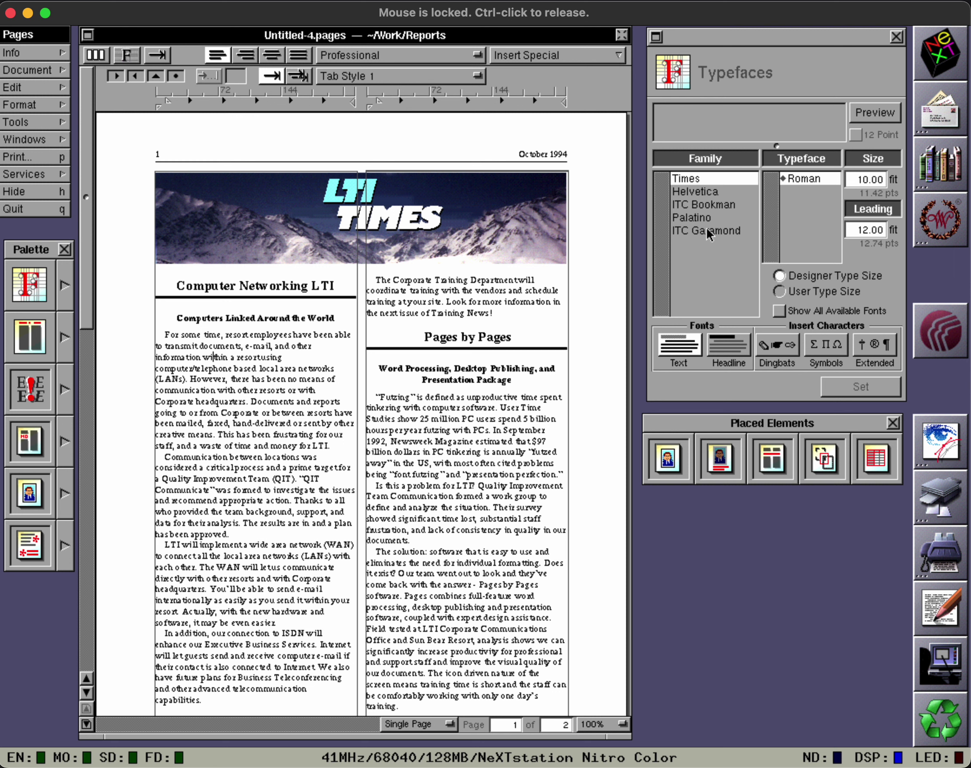
left_click(777, 310)
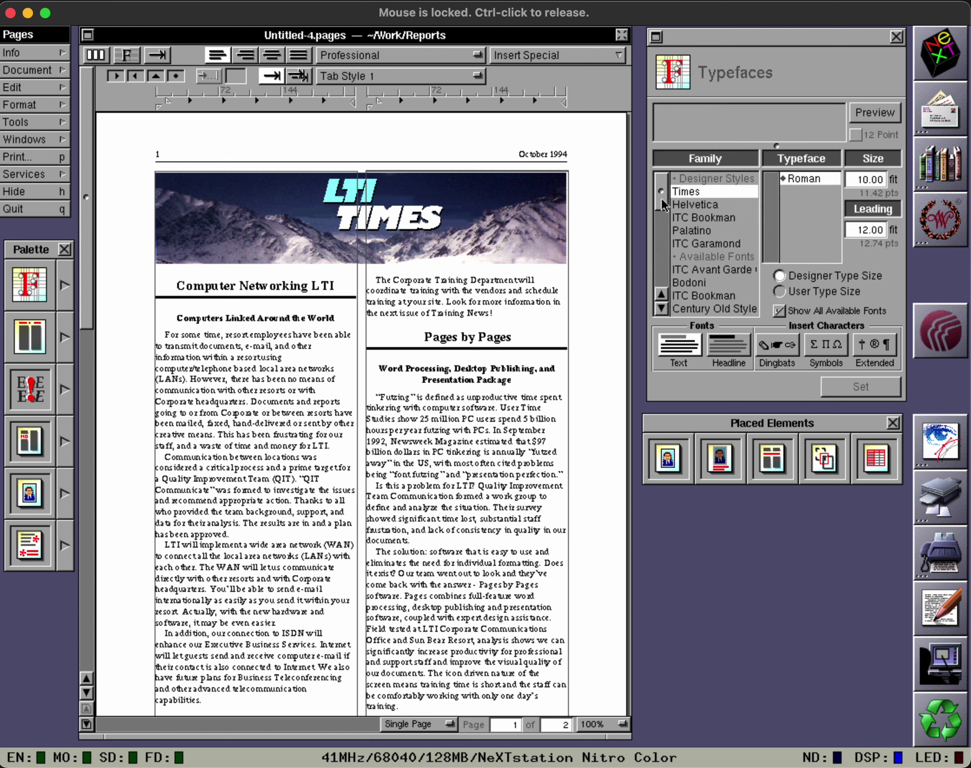
left_click(660, 232)
left_click(664, 278)
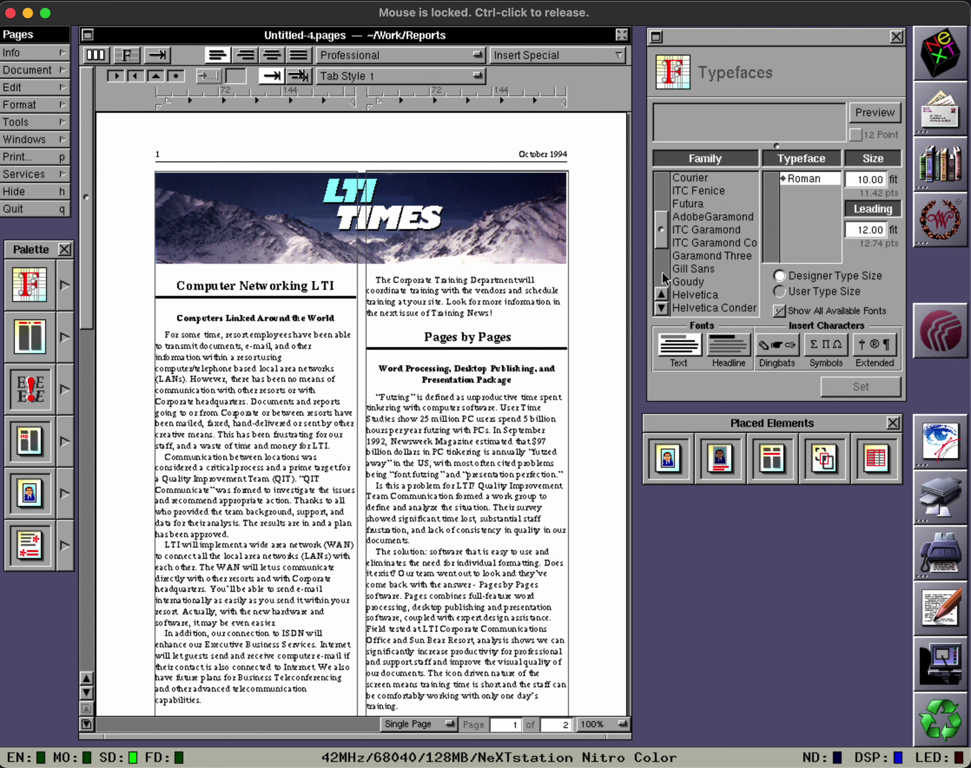
left_click(663, 278)
left_click(684, 273)
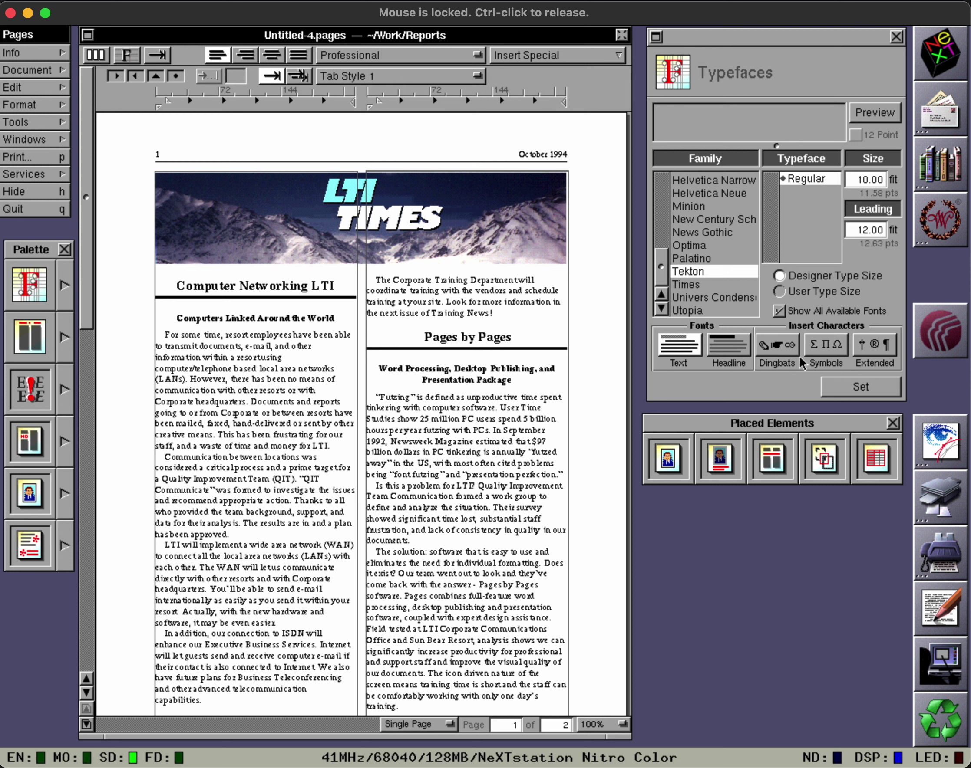
left_click(846, 388)
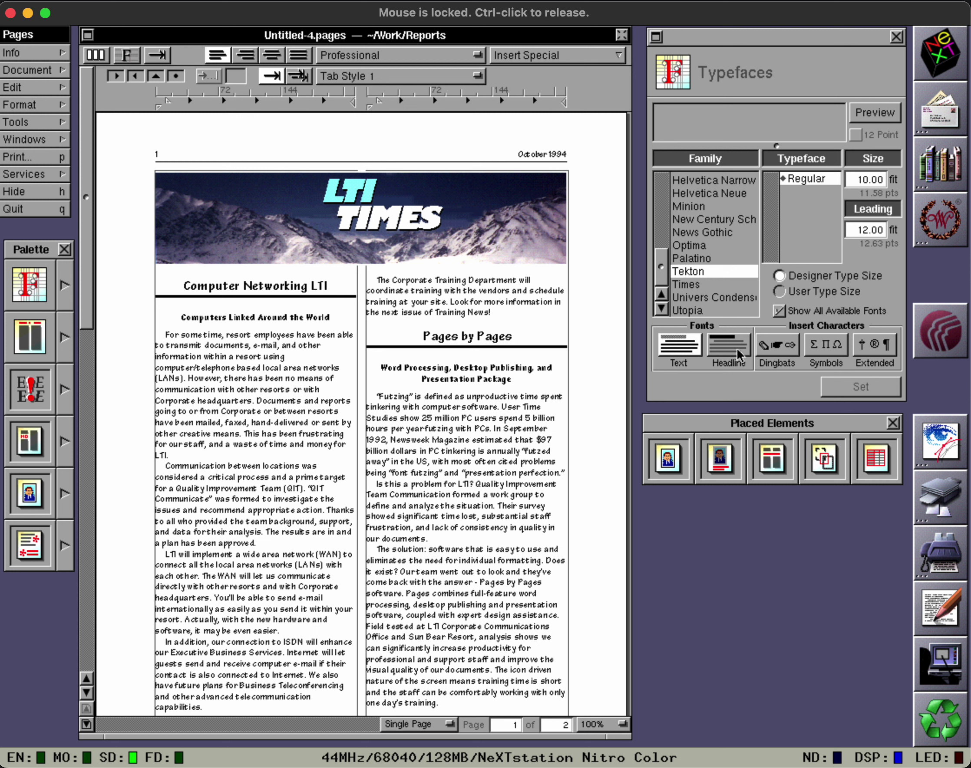
Step: Set the newsletter's headline font family to Palatino, bold typeface
left_click(736, 349)
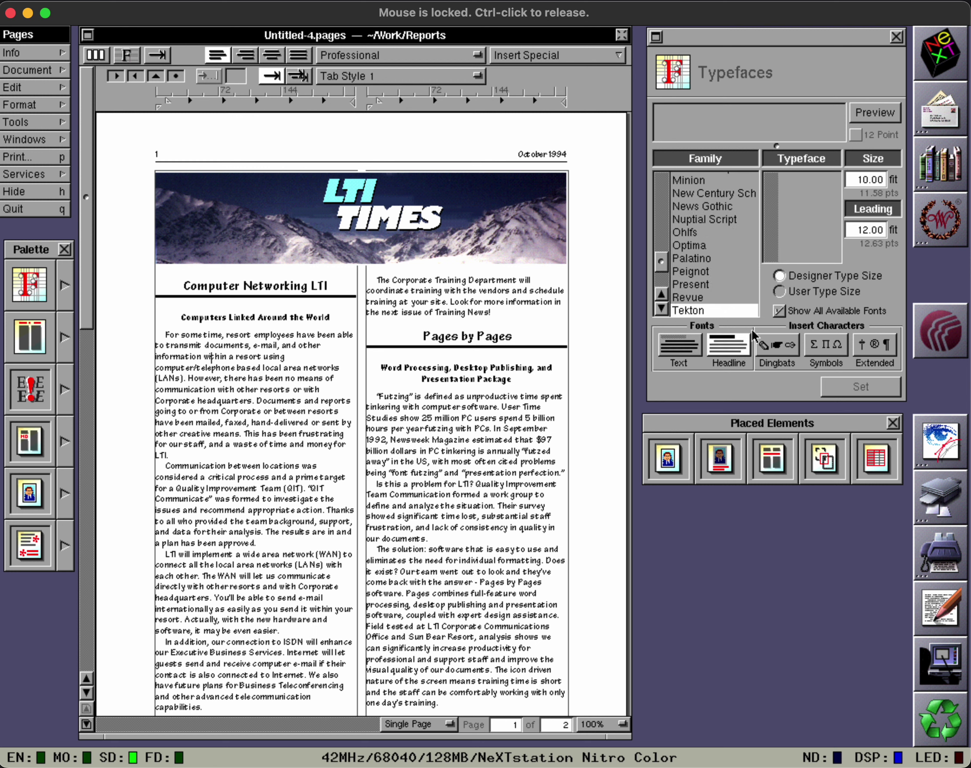
left_click(776, 311)
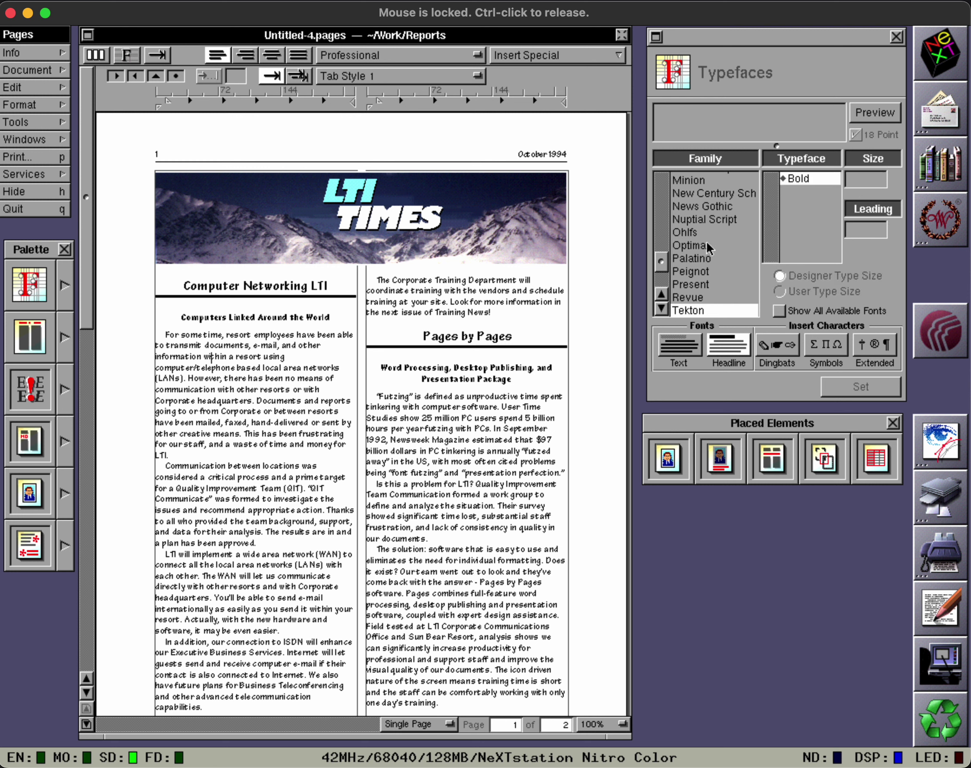
left_click(699, 230)
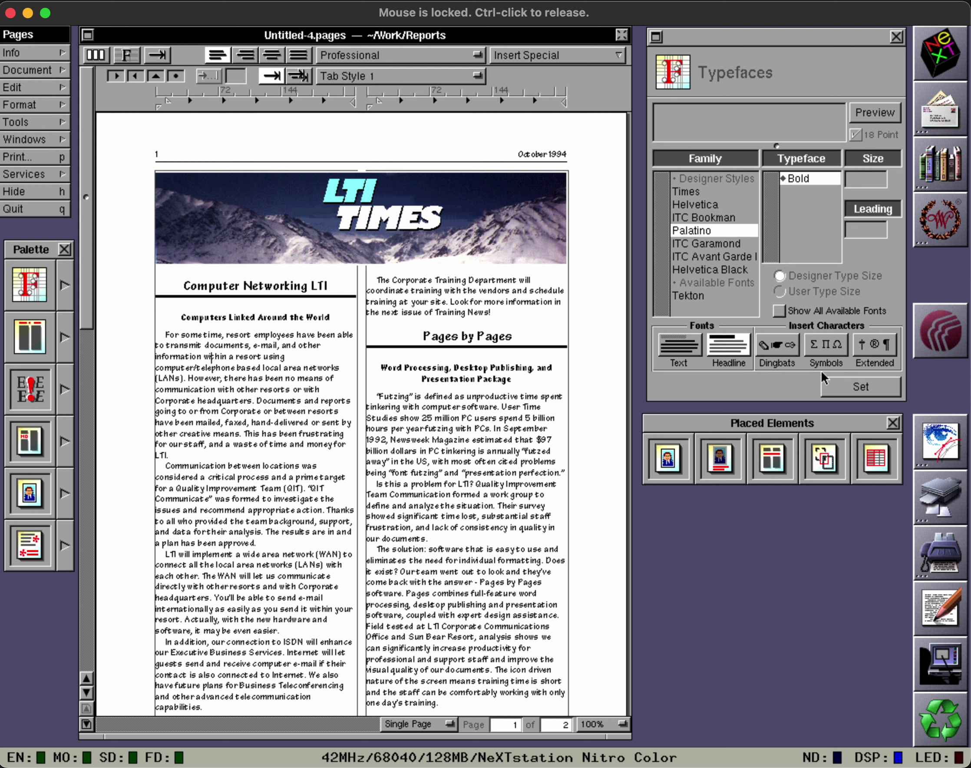
left_click(849, 383)
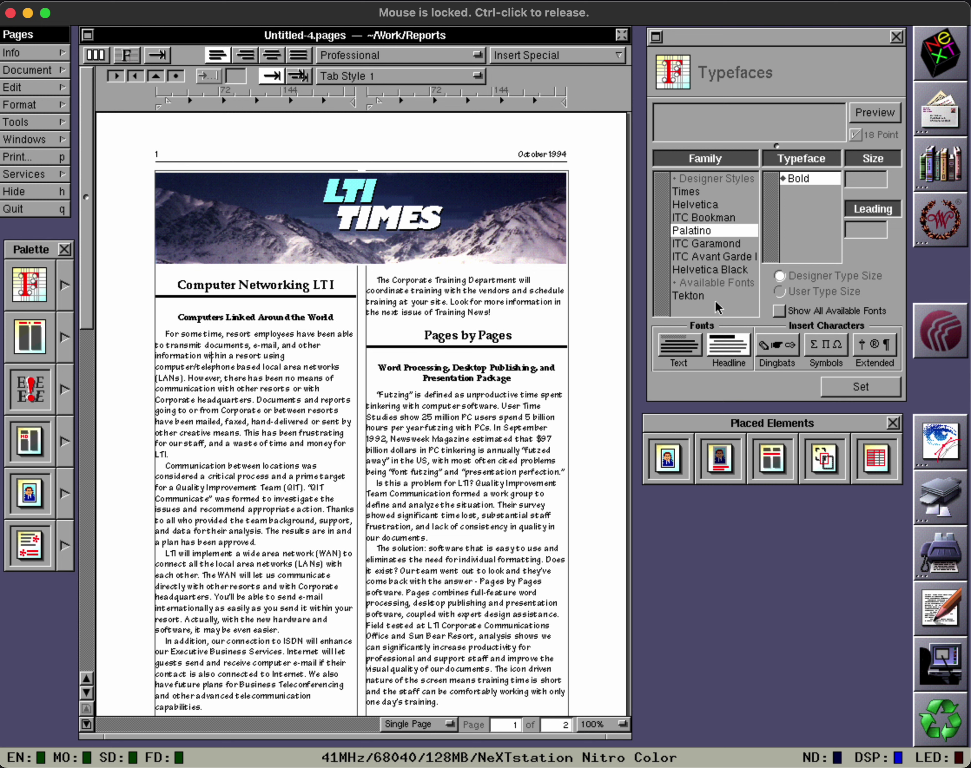
Step: Format the body text with the Report style, justified alignment and hyphenation
left_click(402, 50)
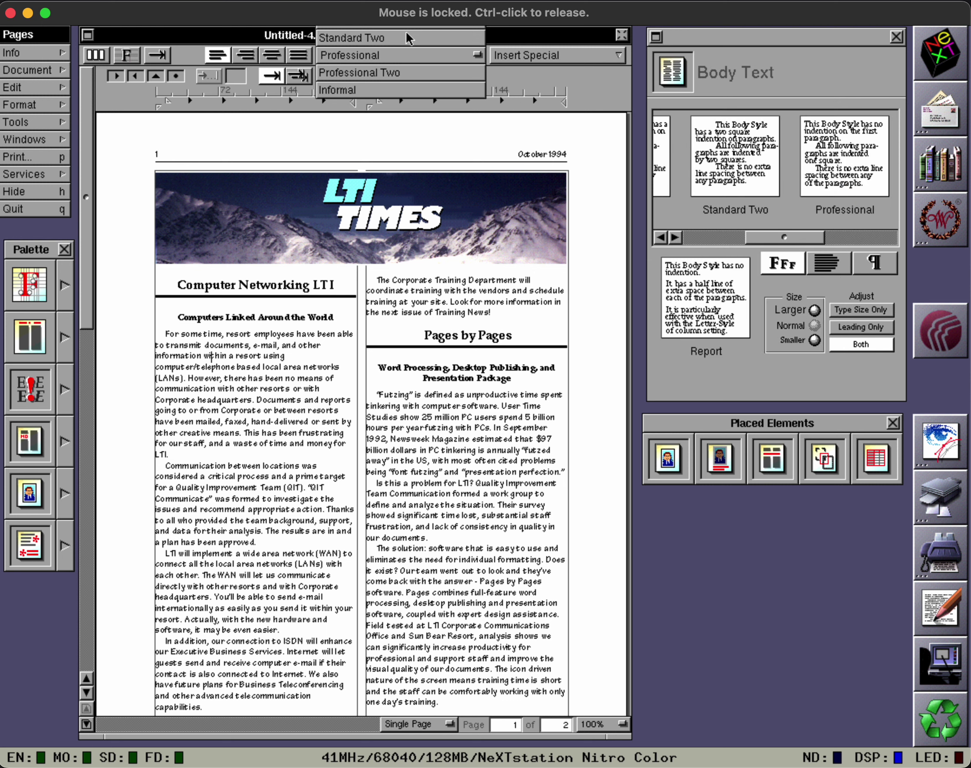
left_click(403, 35)
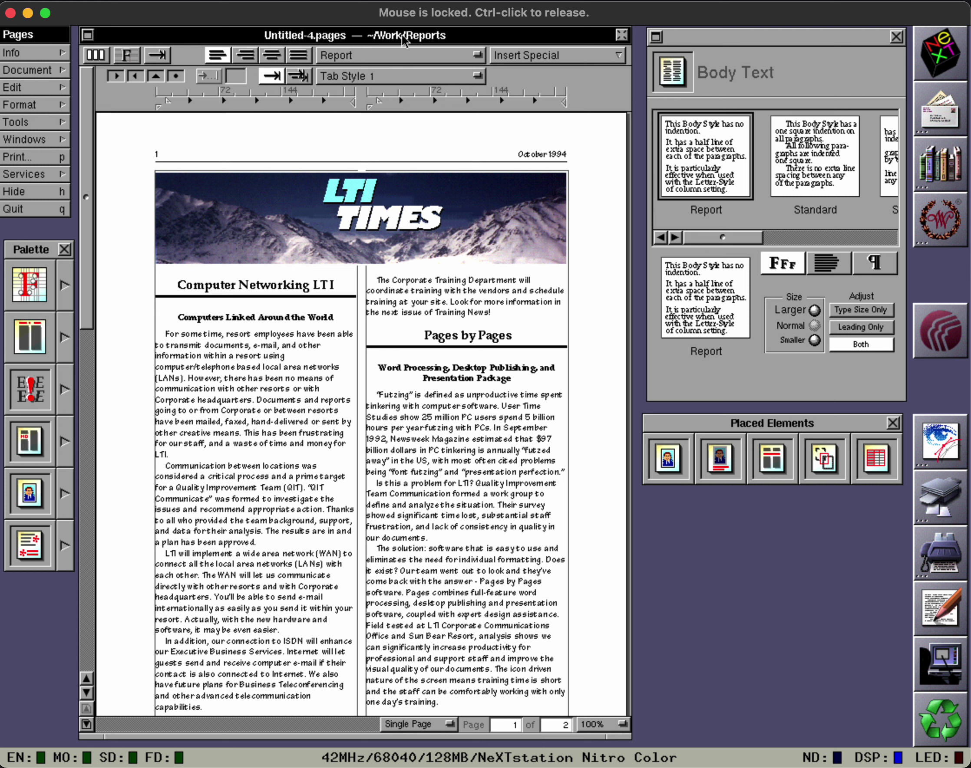
left_click(299, 56)
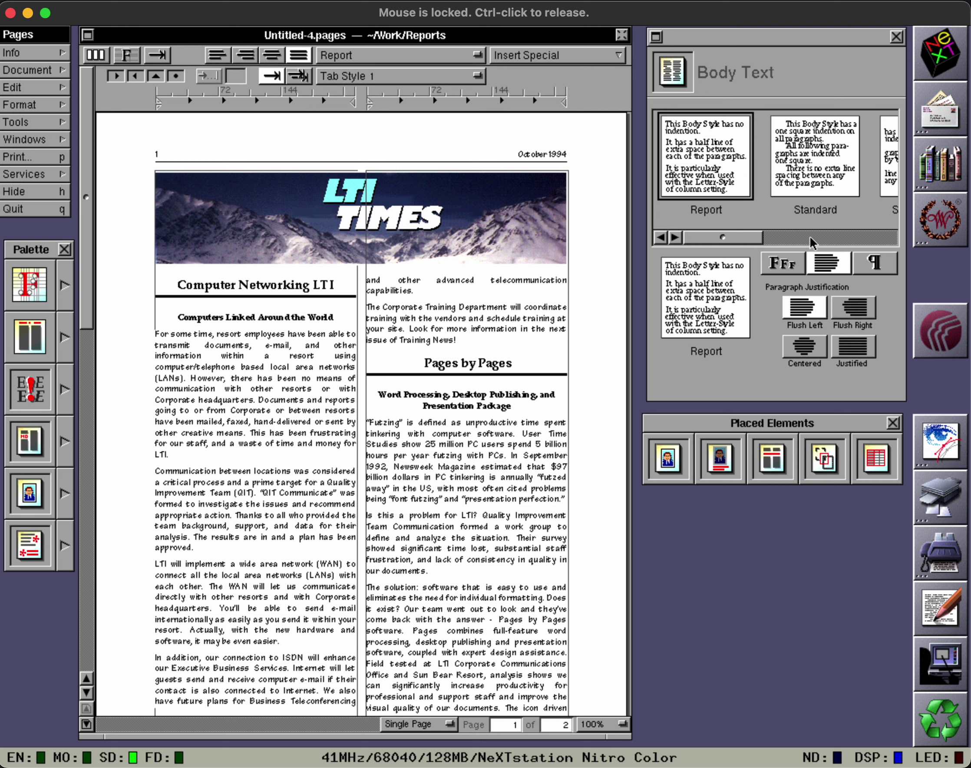
left_click(874, 266)
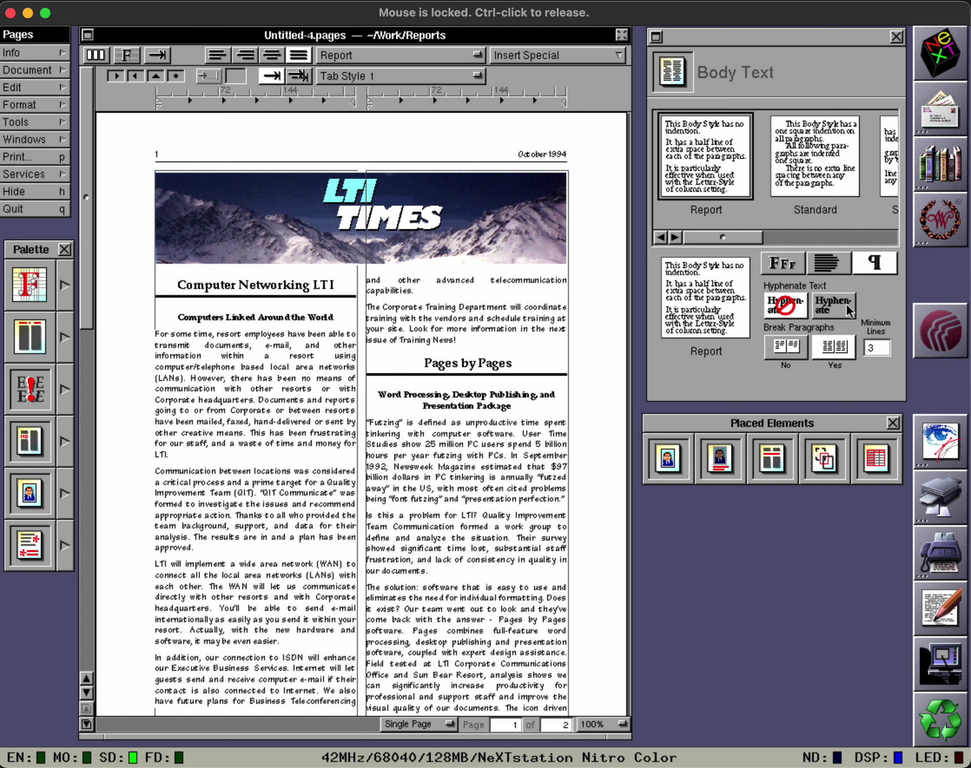
left_click(847, 304)
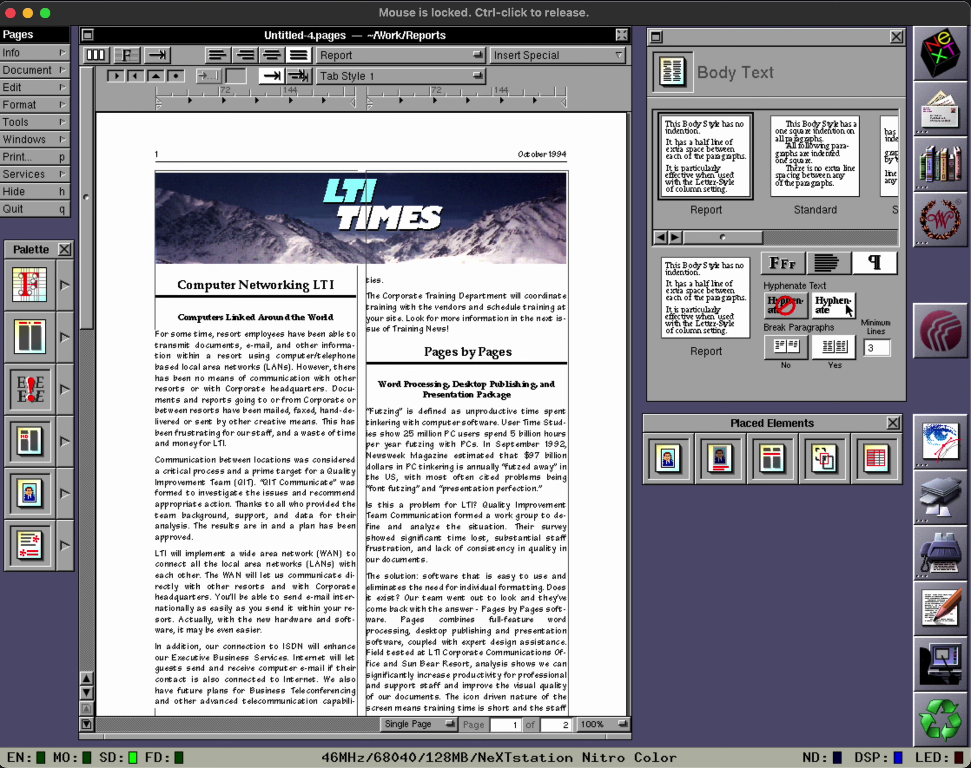
Step: Place the LTI_Sites.eps image as a 2/3 Right In-Column graphic in the first column's "Communication between locations" paragraph
left_click(683, 433)
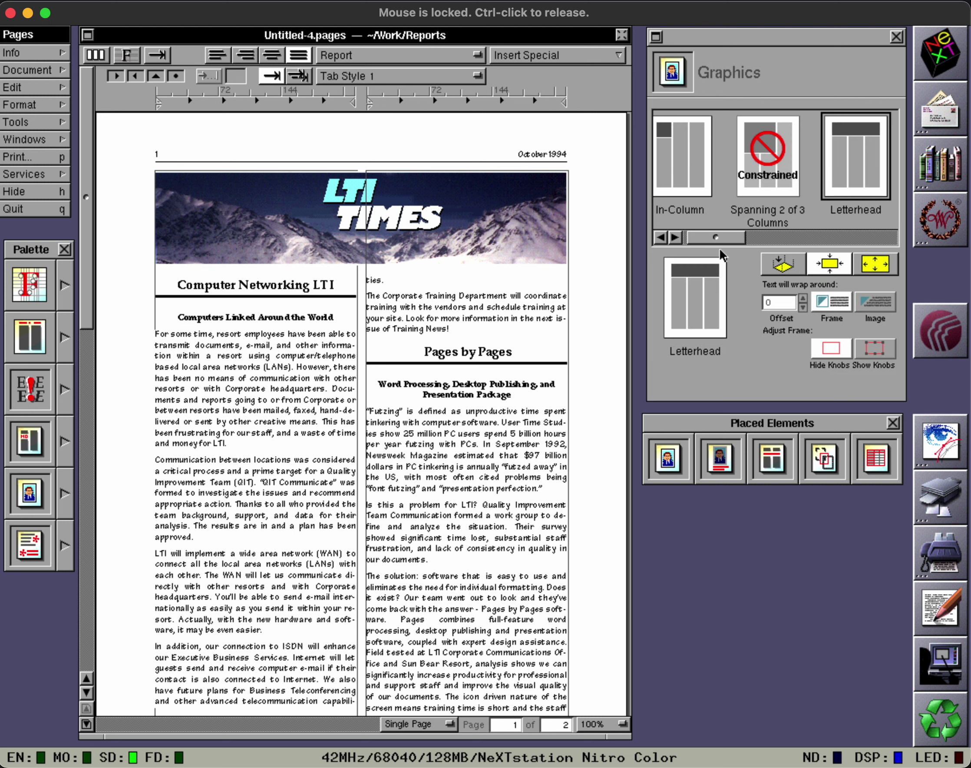
left_click_drag(718, 237, 828, 235)
left_click(826, 187)
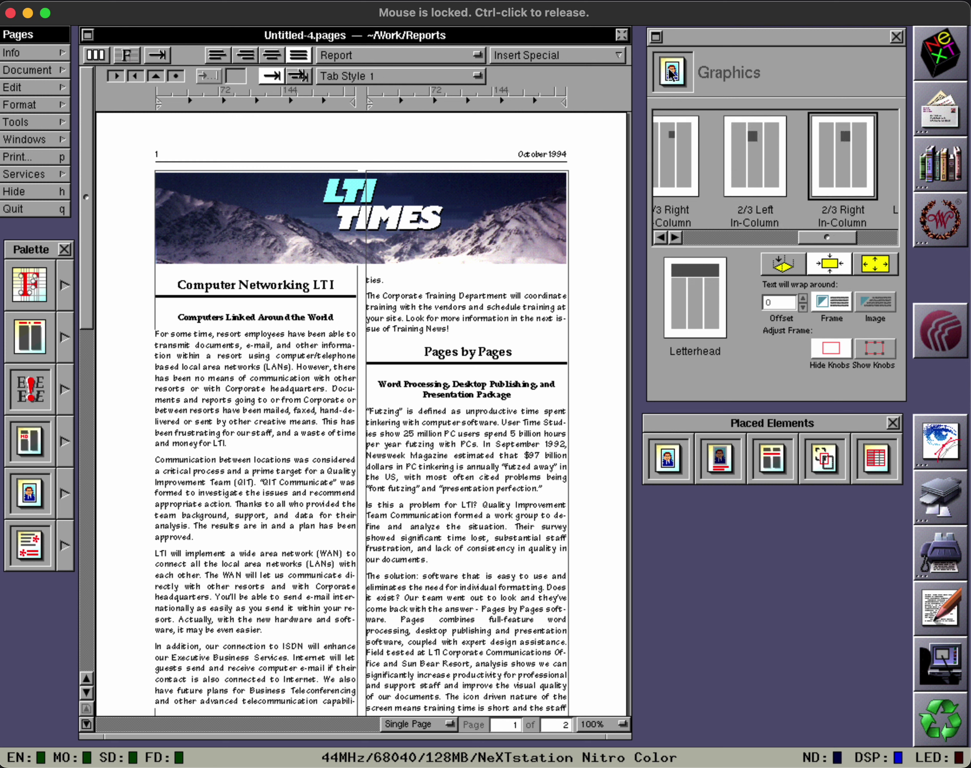
left_click_drag(671, 75, 281, 505)
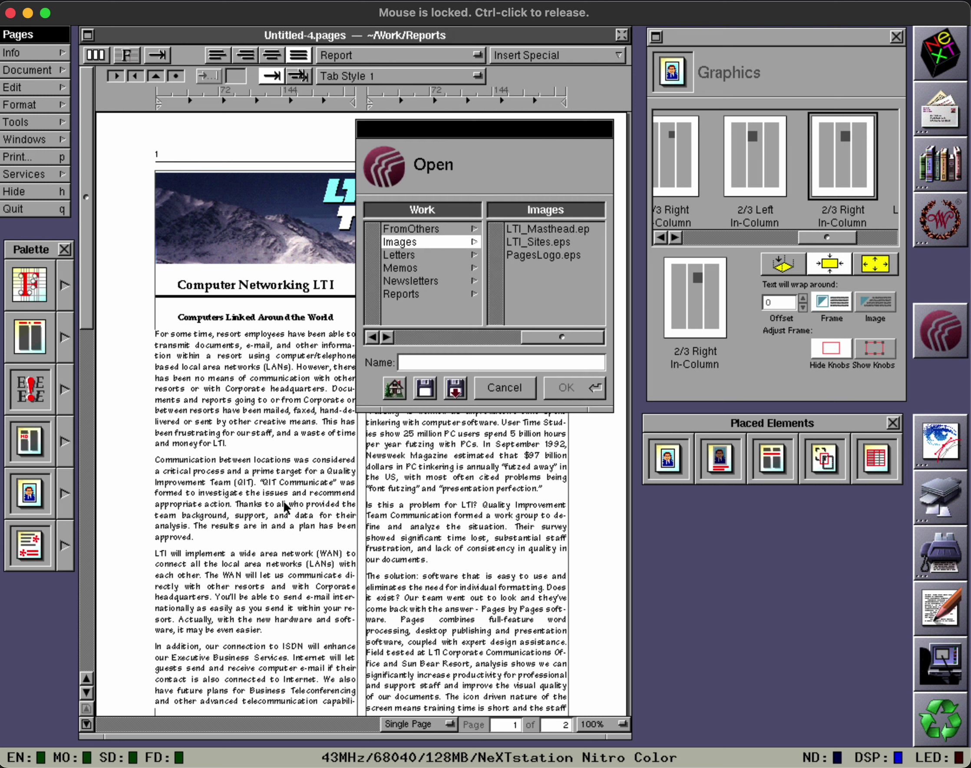
left_click(522, 243)
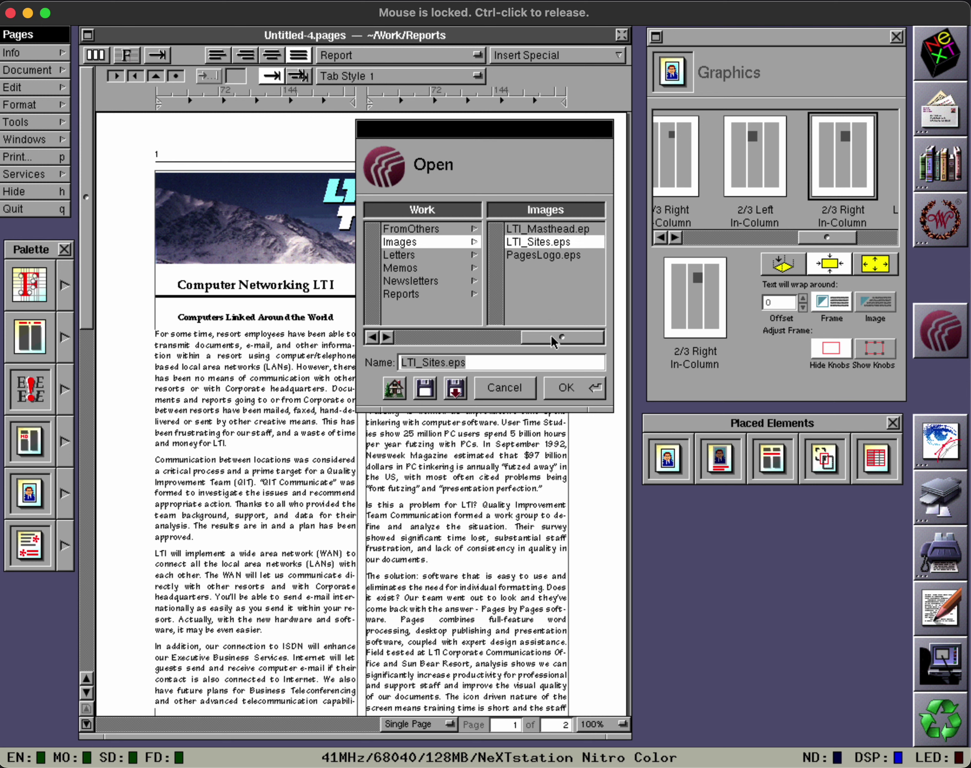
left_click(569, 388)
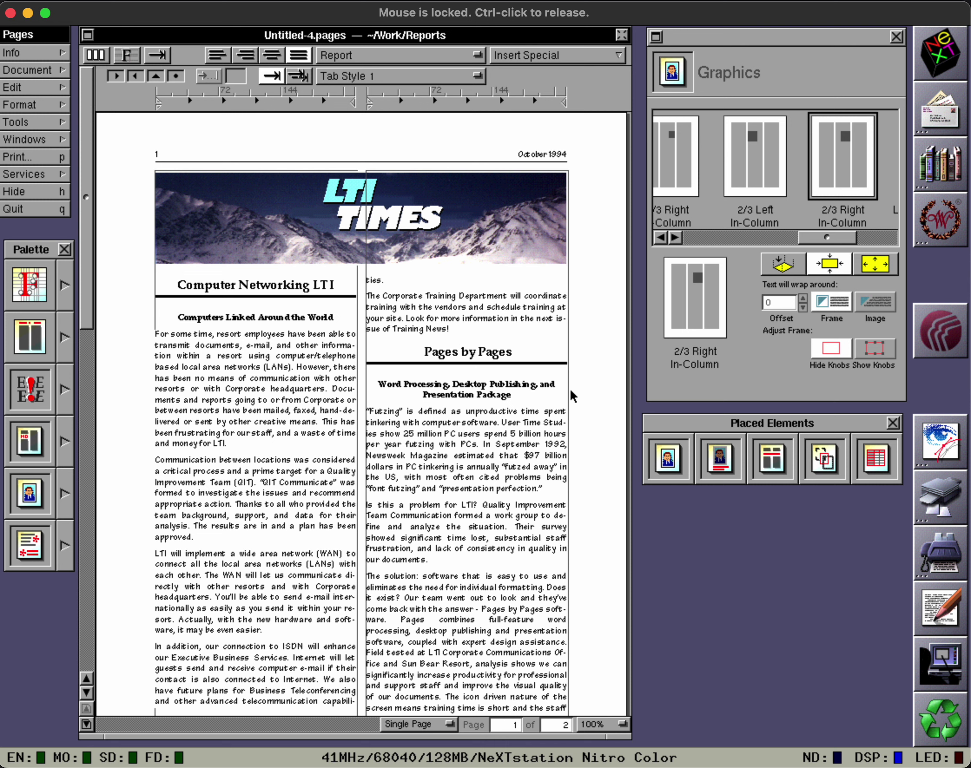
left_click(335, 412)
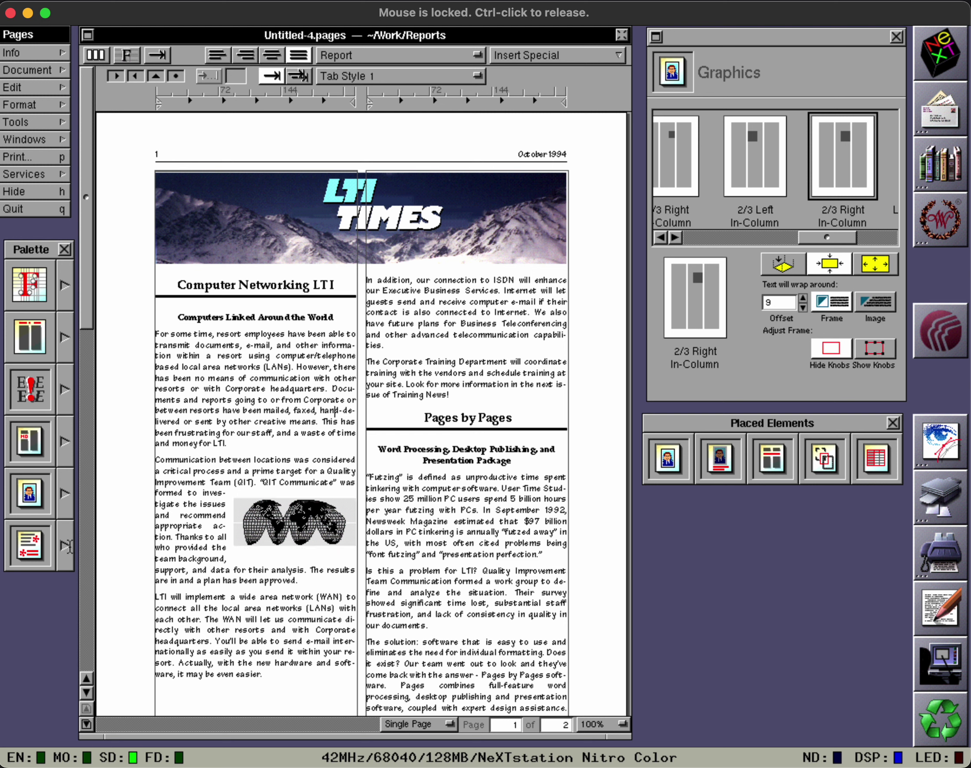
Step: Add Boxed Drop Cap initials to the "For some time" and "Futzing" opening paragraphs on page 1
left_click_drag(64, 546, 253, 557)
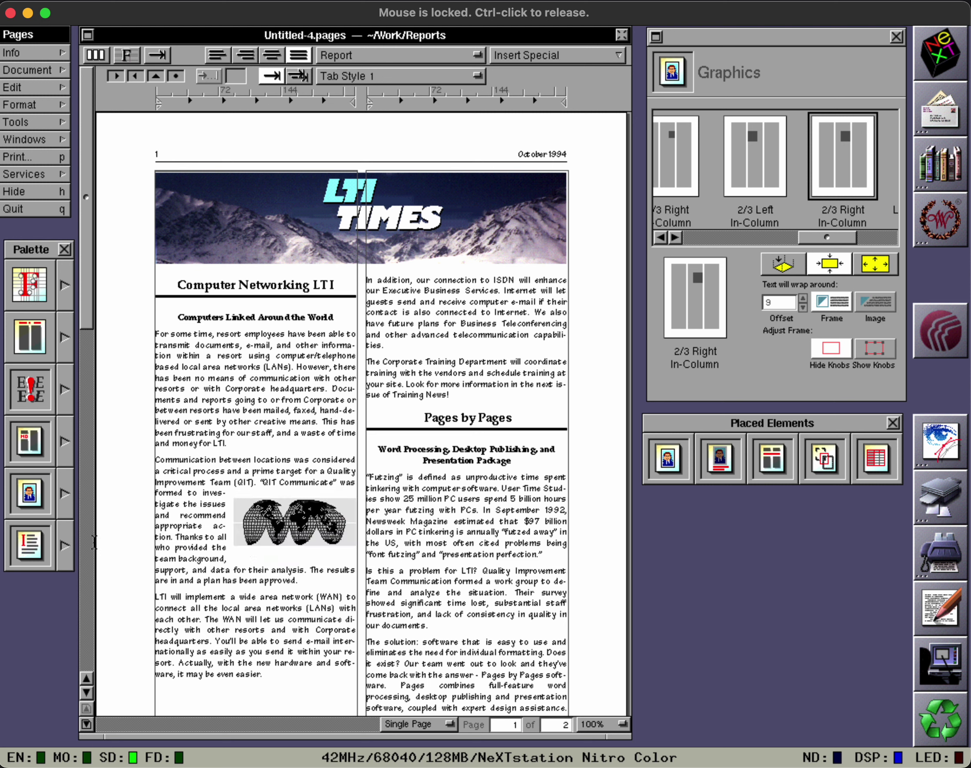
left_click_drag(29, 545, 179, 426)
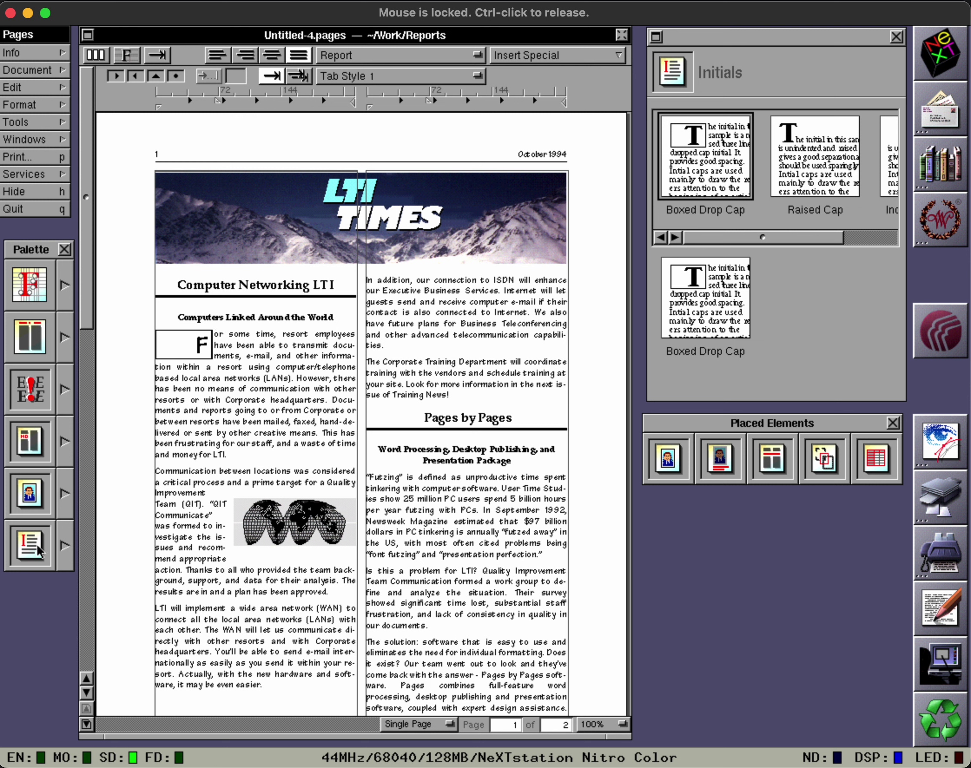
left_click_drag(39, 551, 412, 525)
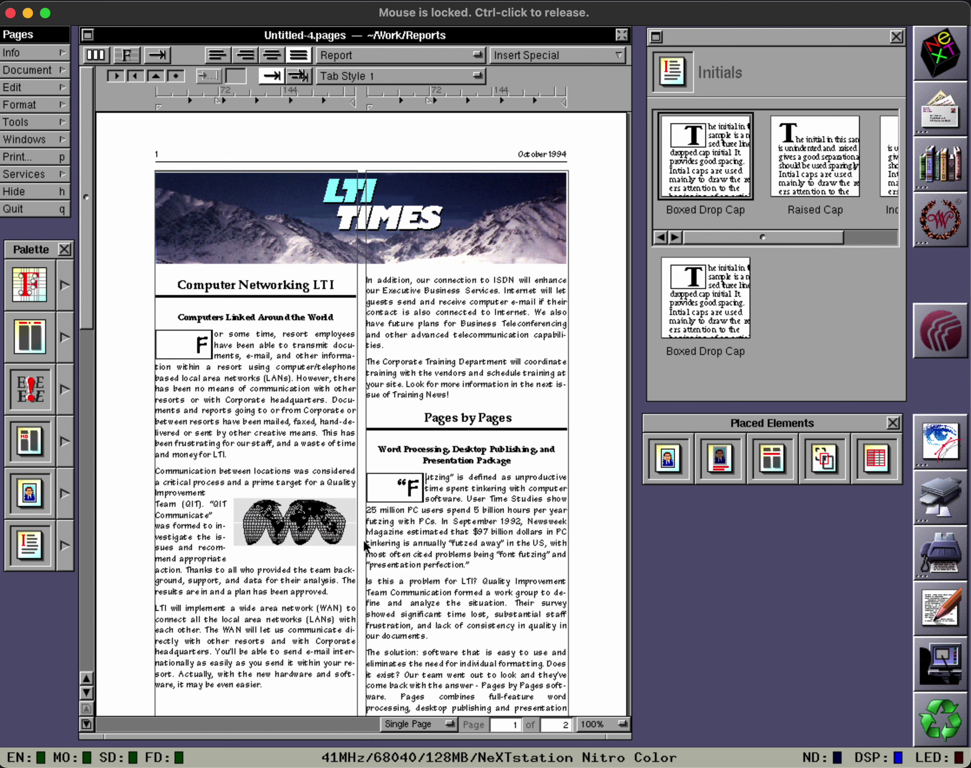
Step: Turn "Travel Services To Be Available at All Resorts by Mid-Year" on page 2 into a head and give its first paragraph a Boxed Drop Cap
left_click(85, 724)
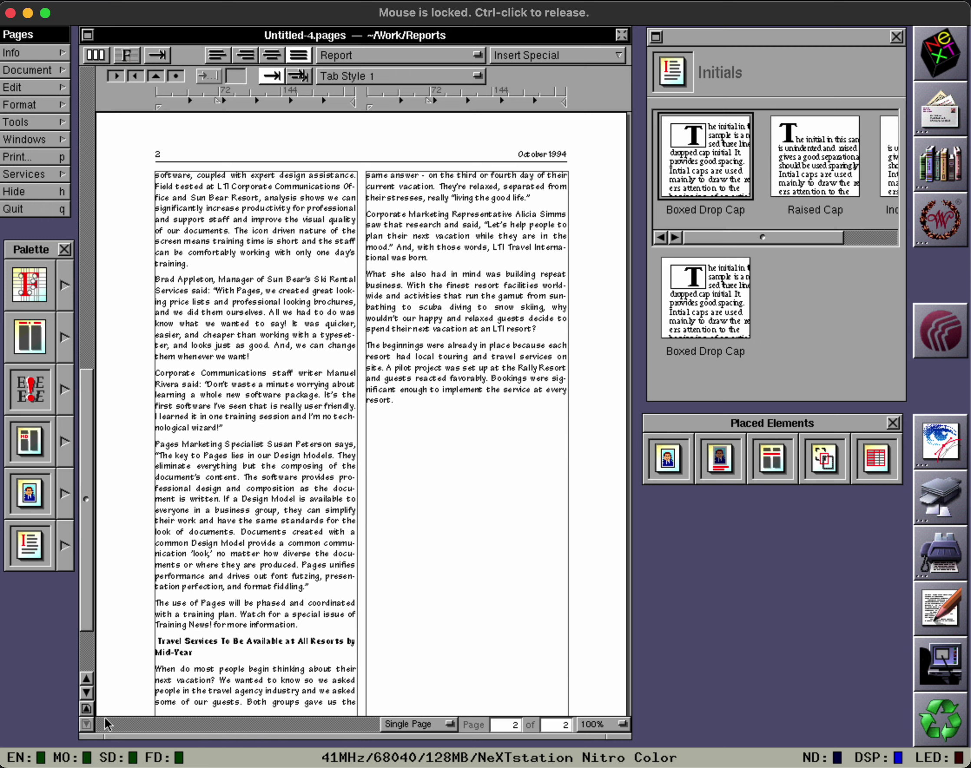
double_click(178, 647)
triple_click(178, 647)
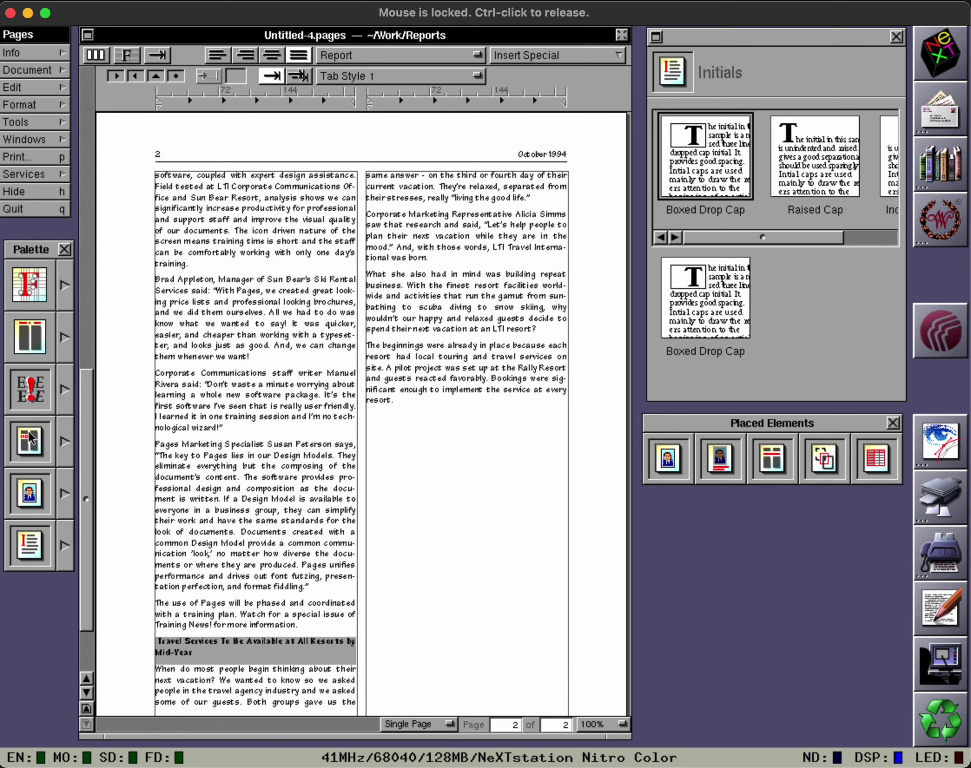
left_click_drag(31, 437, 217, 653)
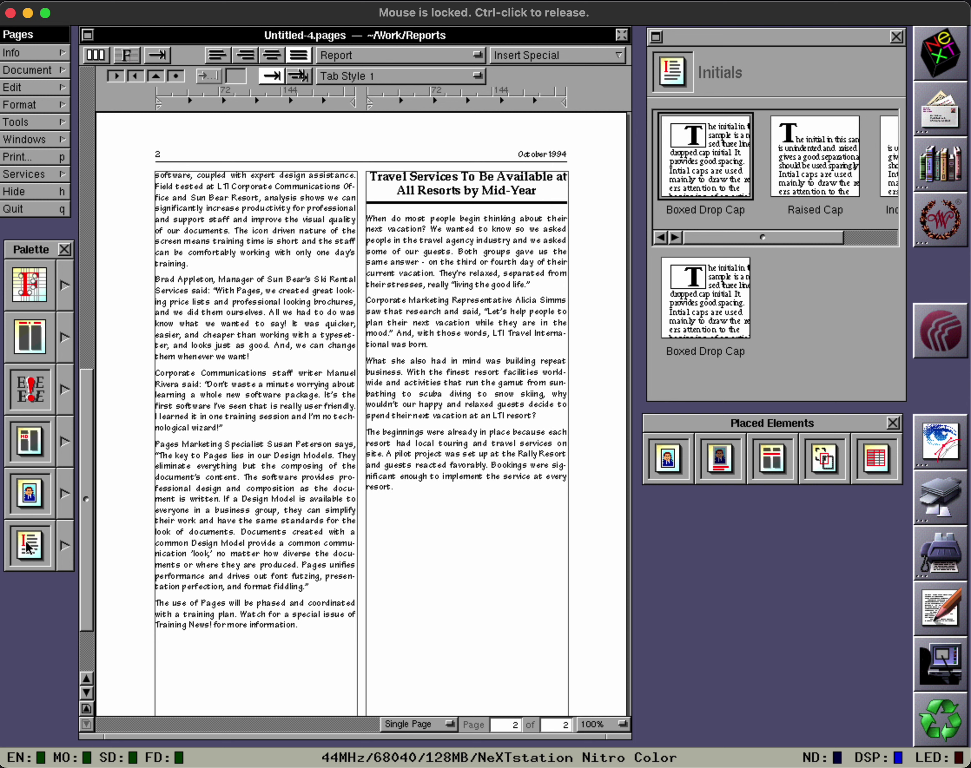
mouse_move(28, 549)
left_mouse_down()
mouse_move(68, 548)
mouse_move(154, 512)
mouse_move(253, 453)
mouse_move(318, 394)
mouse_move(411, 260)
mouse_move(417, 265)
left_mouse_up()
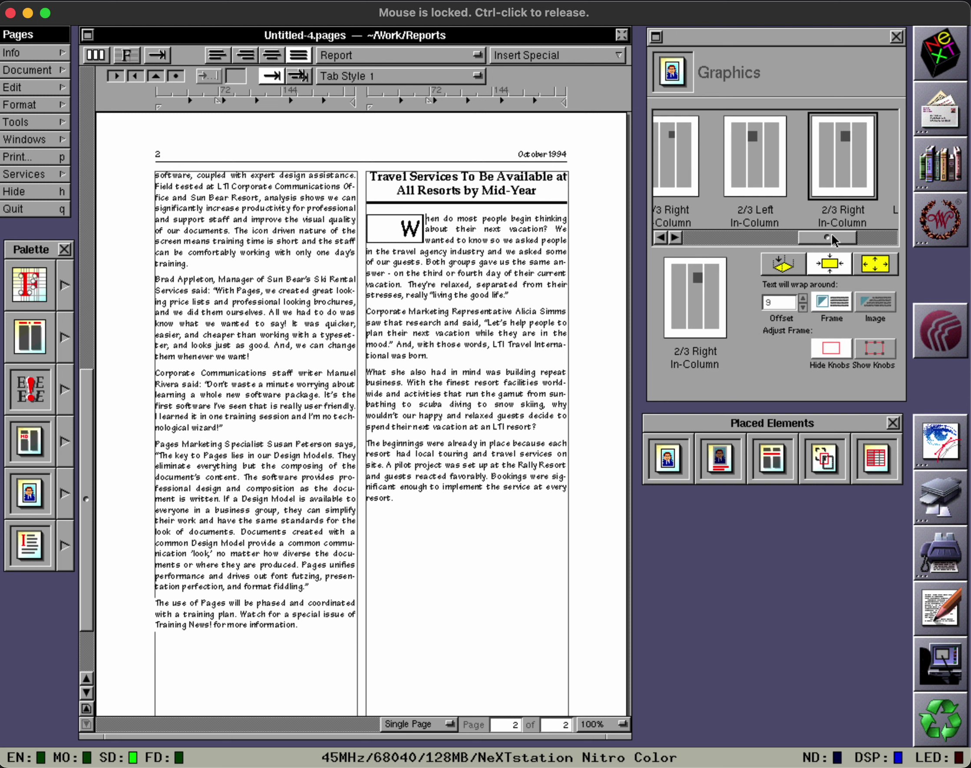
Step: Place the PagesLogo.eps image as a Large Centered graphic between the two columns on page 2
left_click_drag(831, 238, 831, 184)
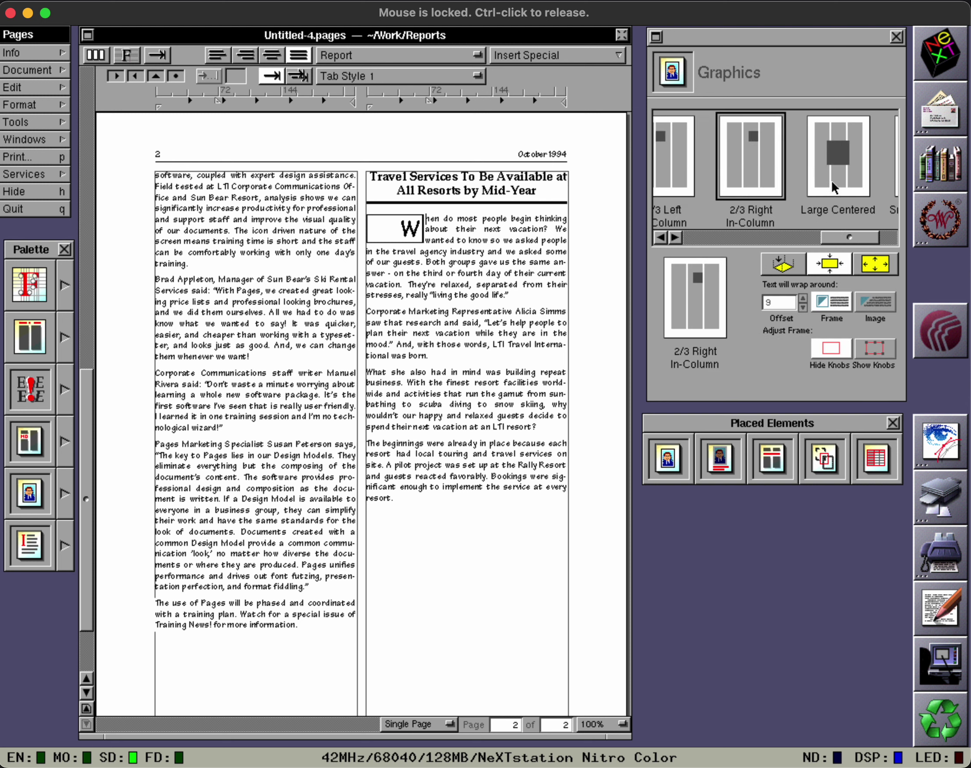
left_click(831, 180)
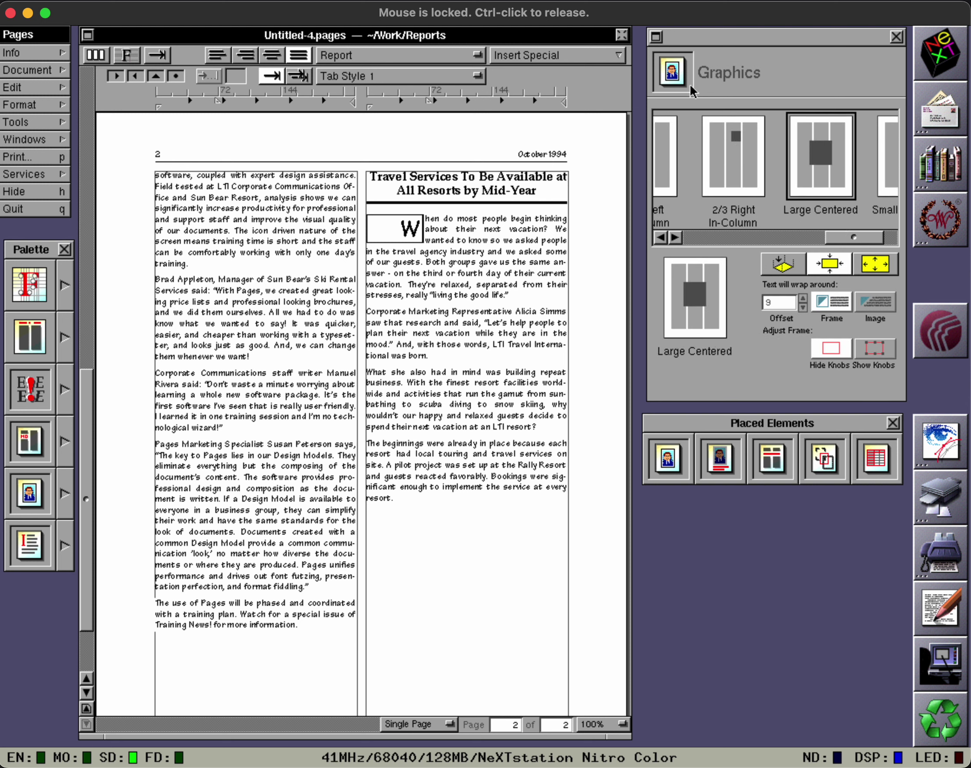
left_click_drag(674, 74, 357, 375)
left_click(522, 255)
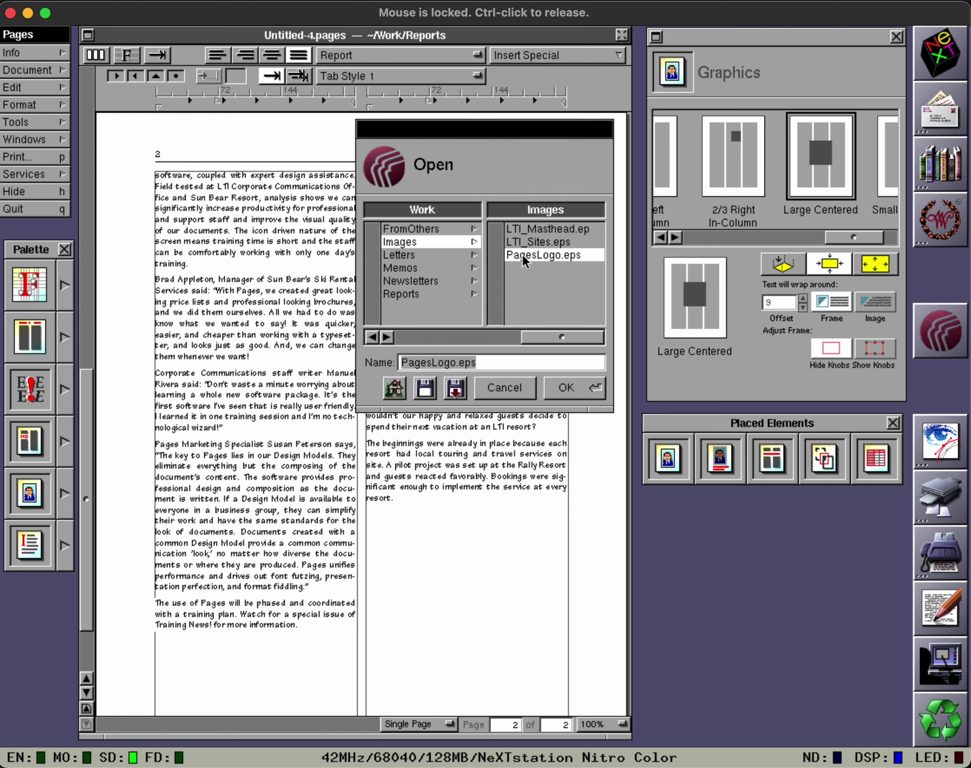
left_click(566, 388)
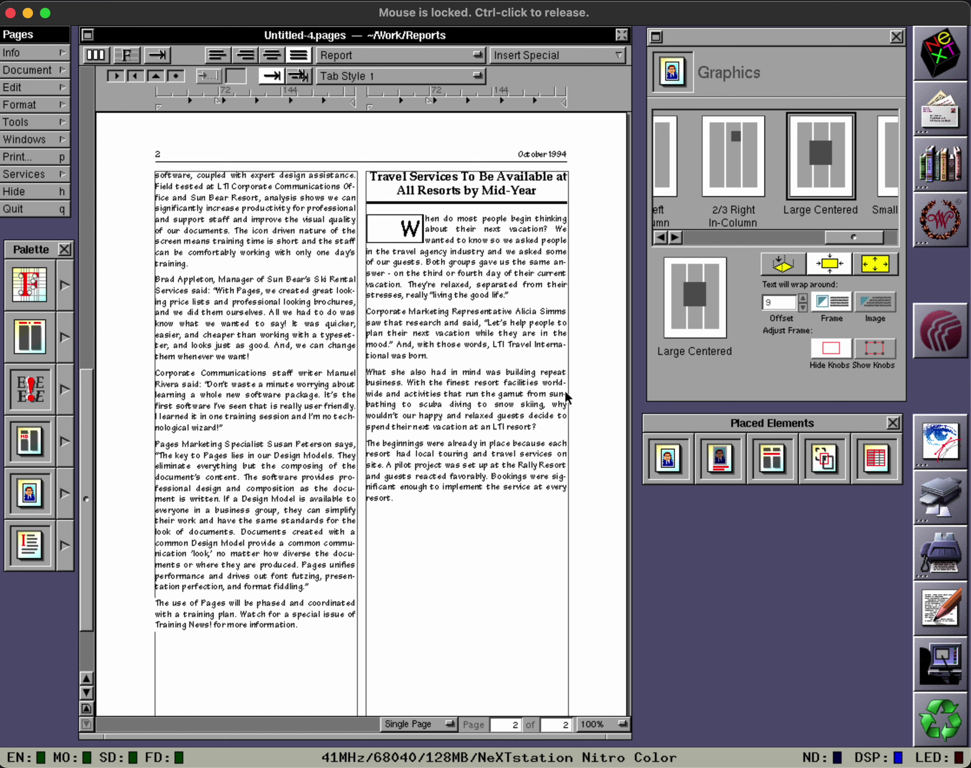
Step: Finish placing the Large Centered logo on page 2 and make the text wrap around the image outline instead of its frame
left_click(664, 330)
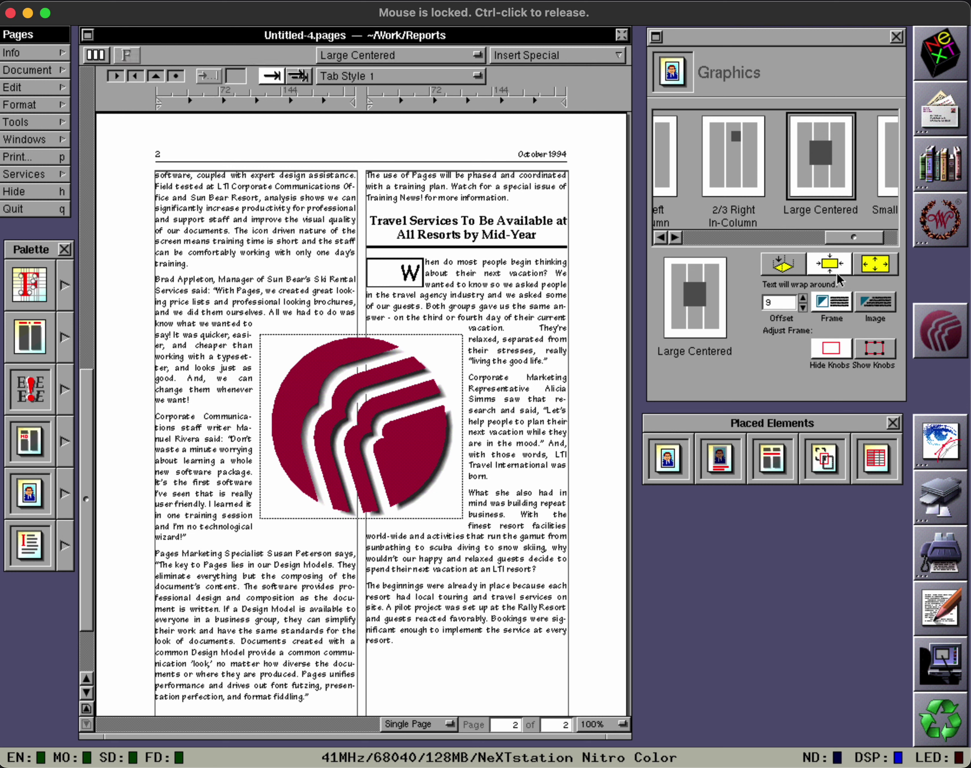
left_click(871, 303)
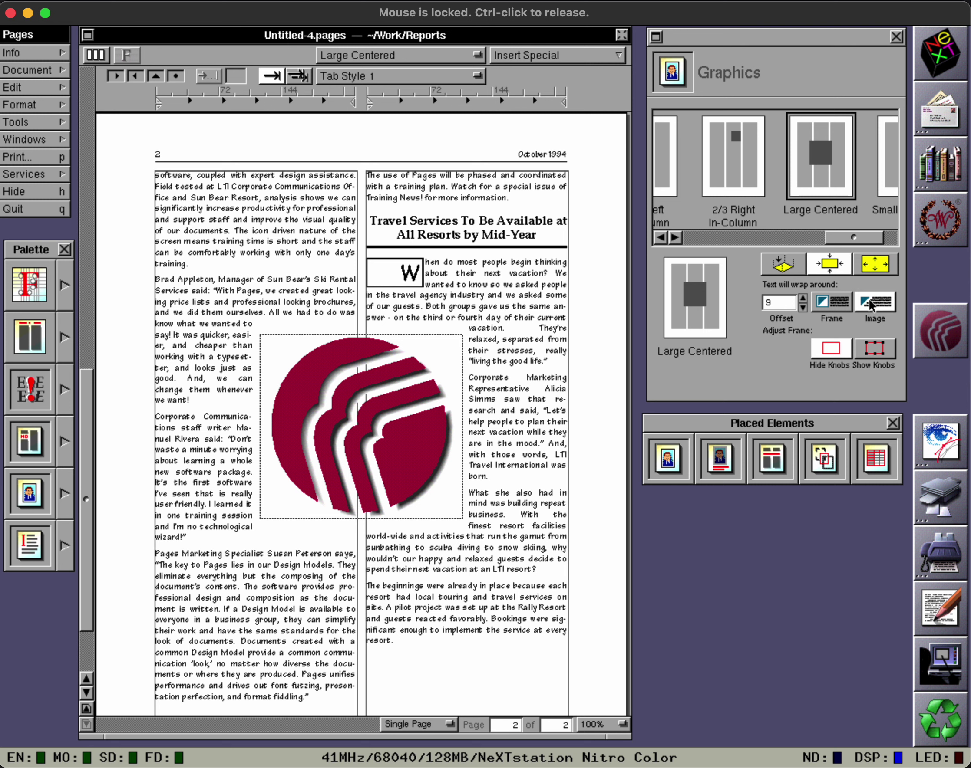
left_click(845, 307)
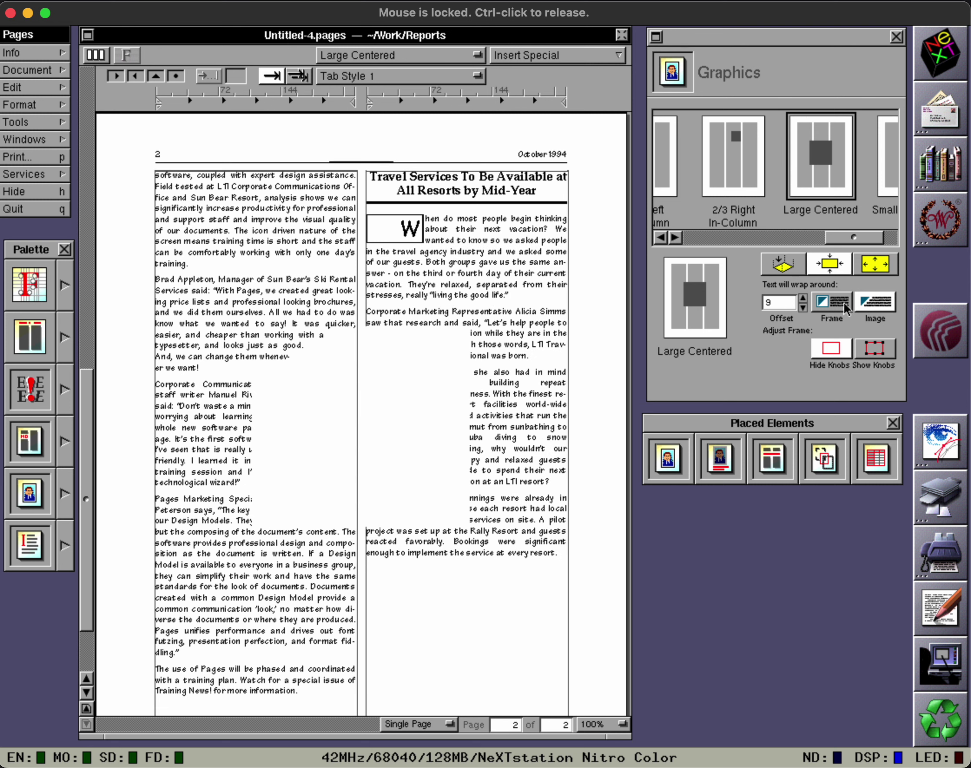
left_click(534, 334)
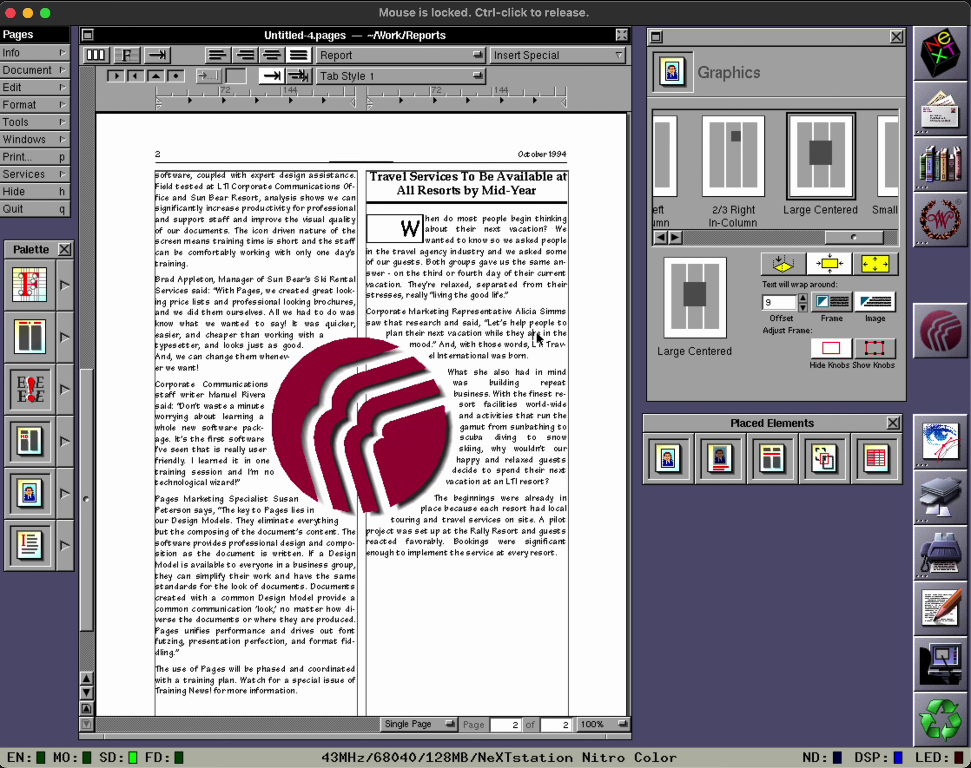
Step: Save the newsletter in the Newsletters folder under the name October
key("super+s")
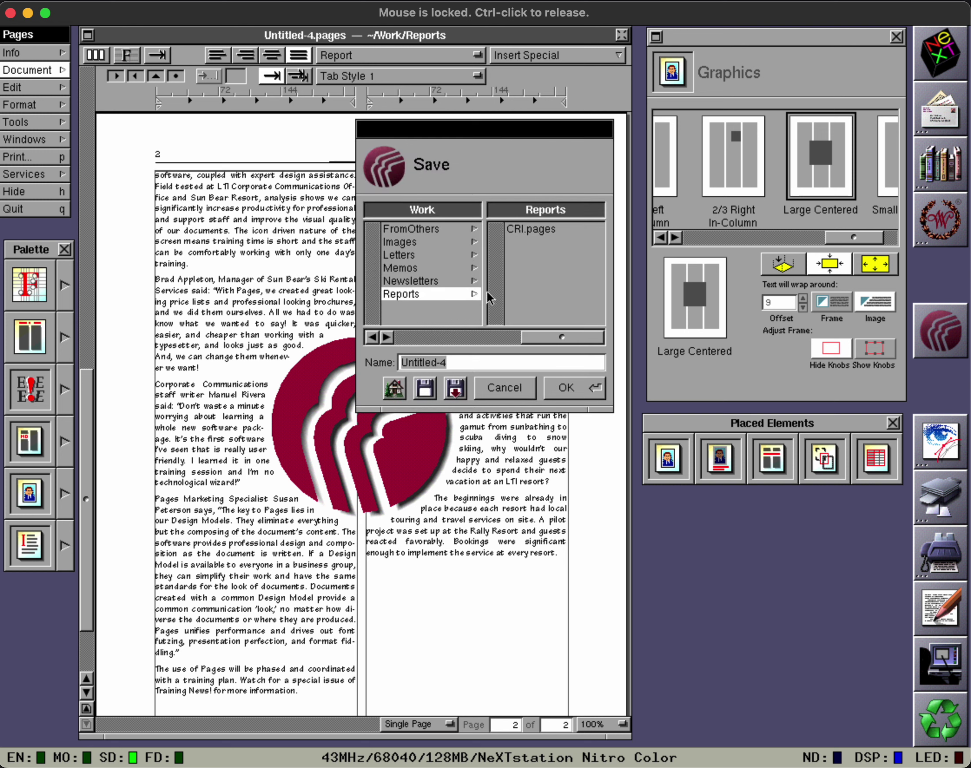
left_click(477, 282)
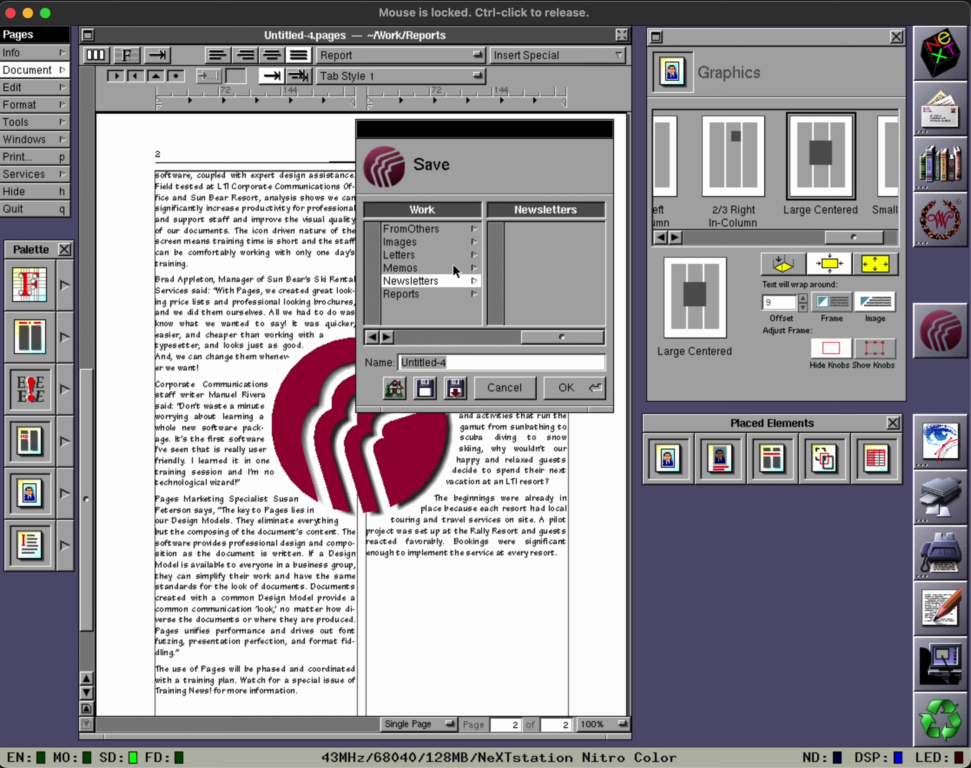
type("October")
key("Return")
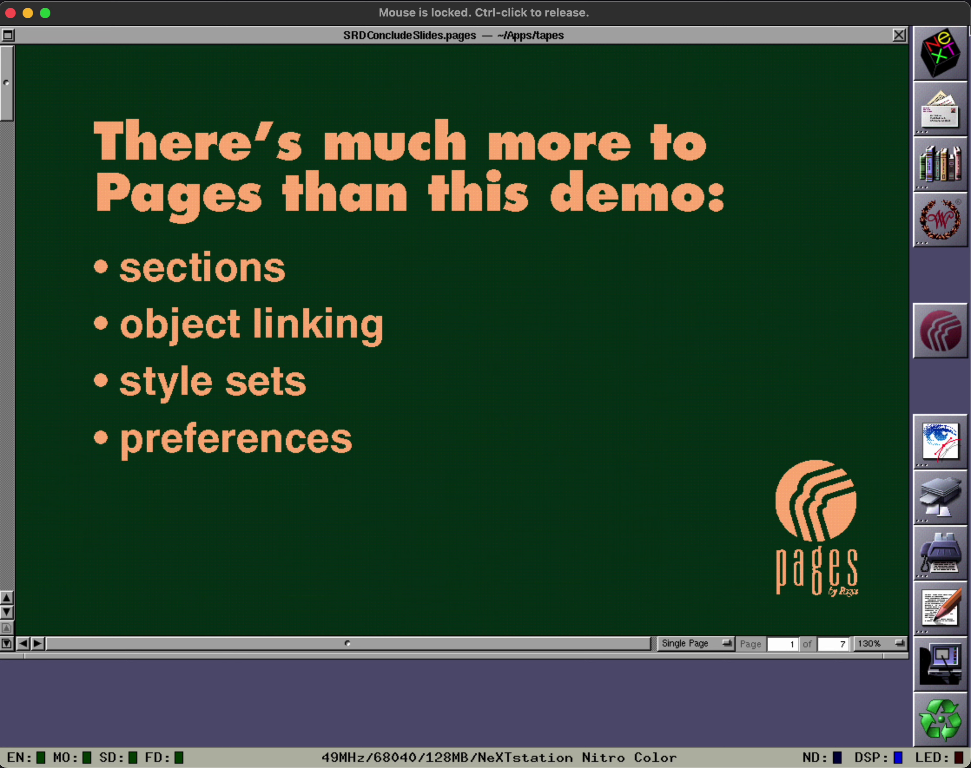
Step: Page through the SRDConcludeSlides.pages presentation to read its closing slides on further Pages features and available material
key("Page_Down")
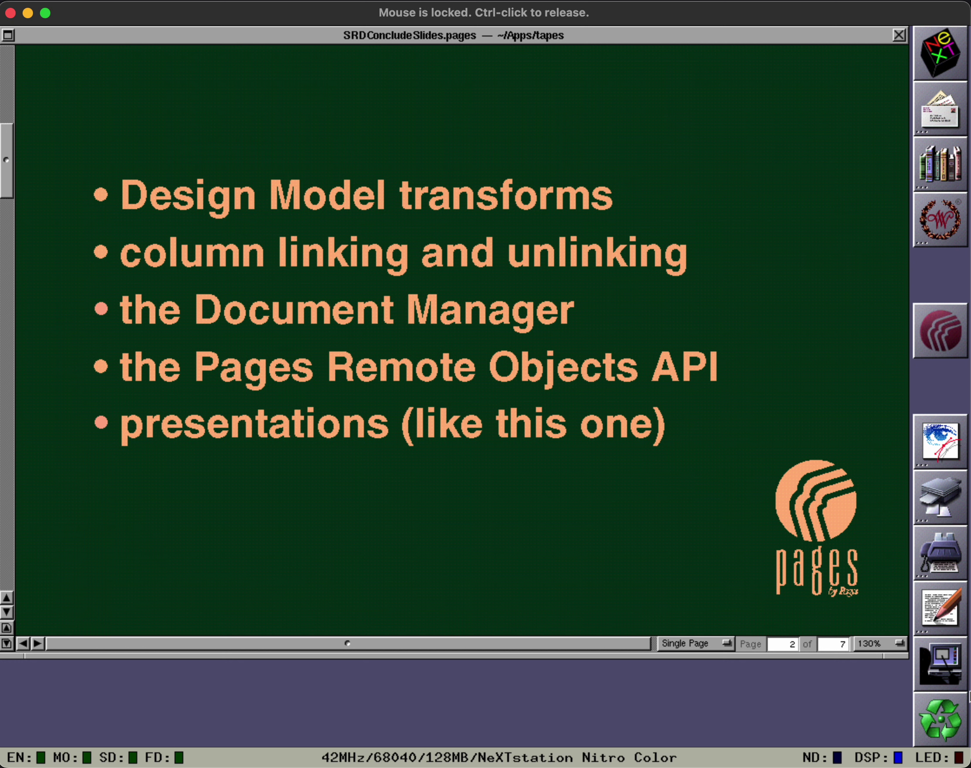
left_click(7, 644)
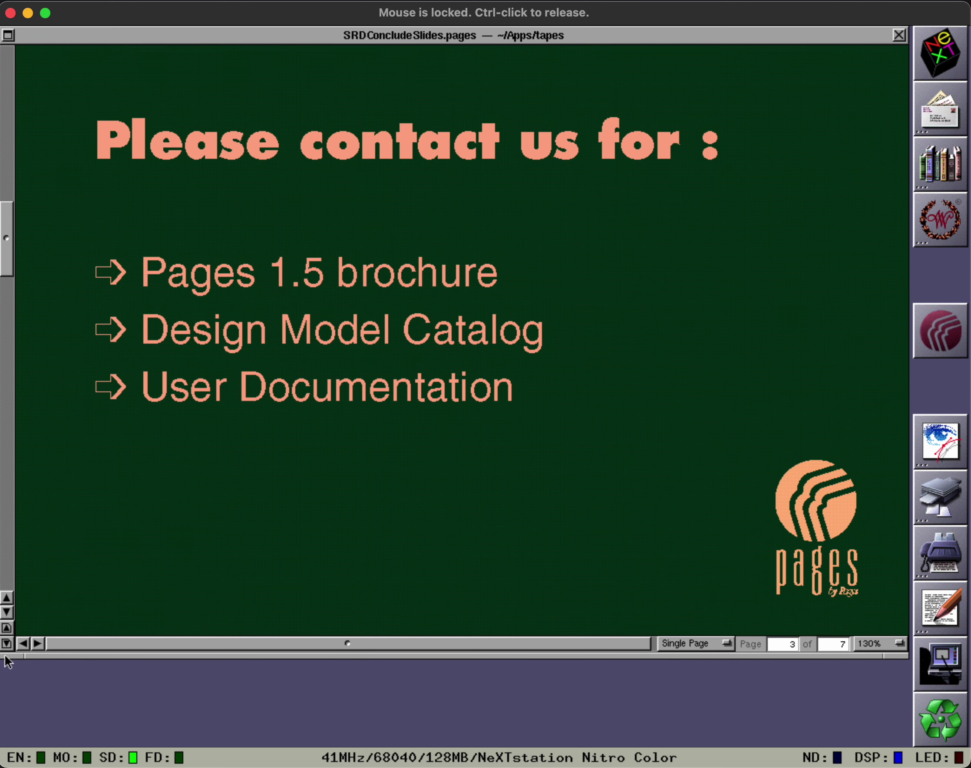
key("Page_Down")
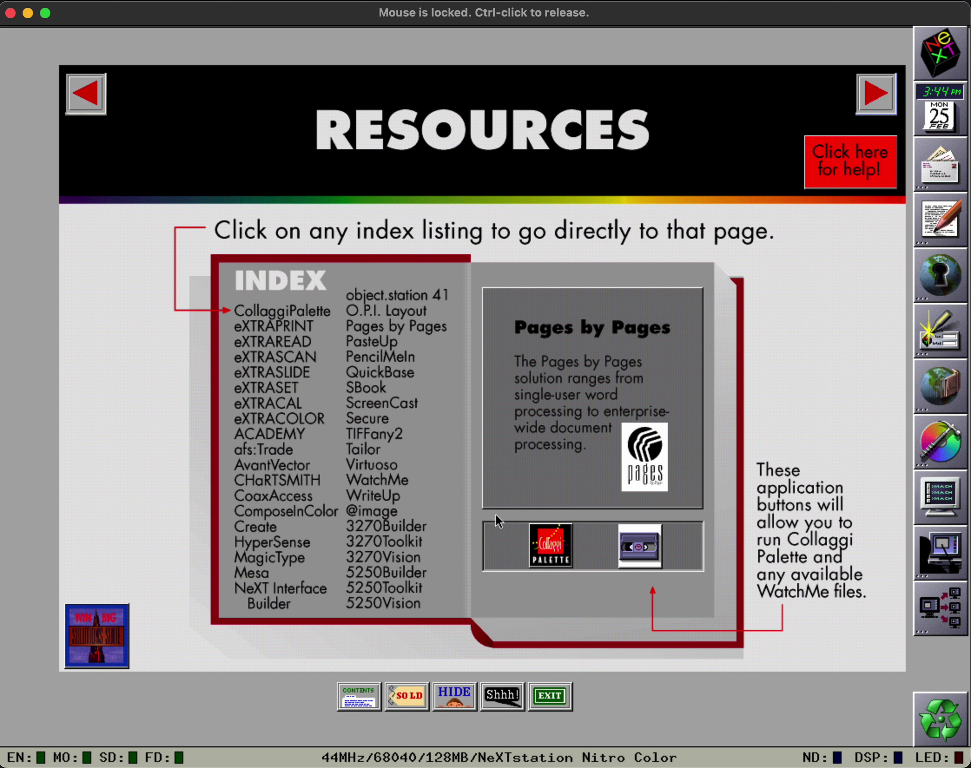
Step: Release the captured mouse from the emulator window
left_click(884, 25, "ctrl")
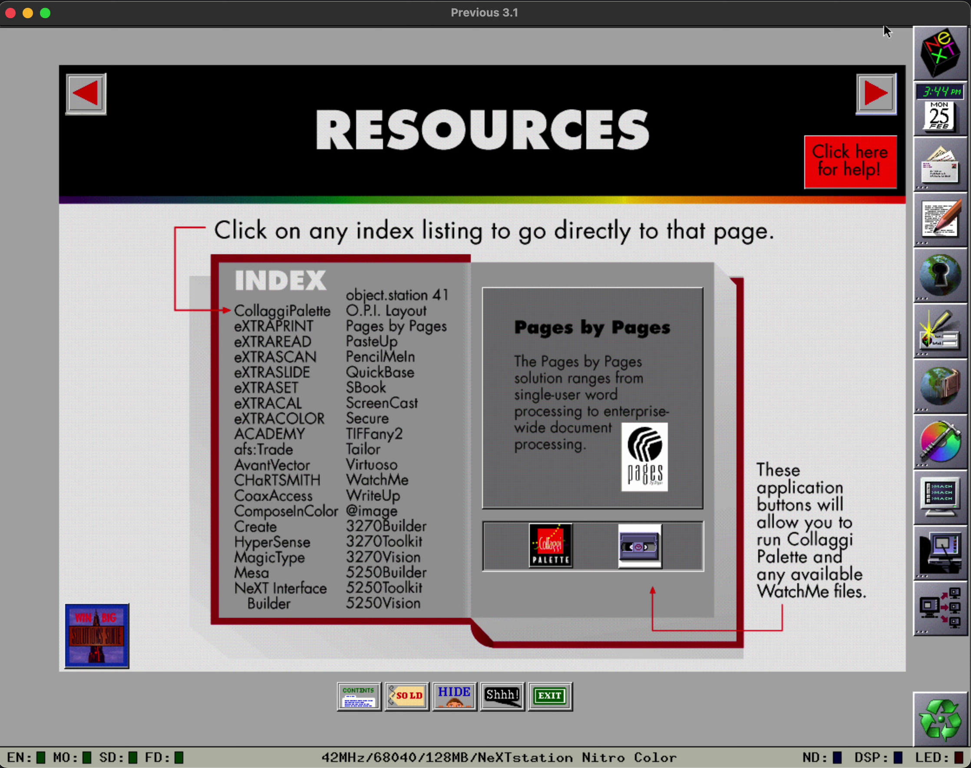